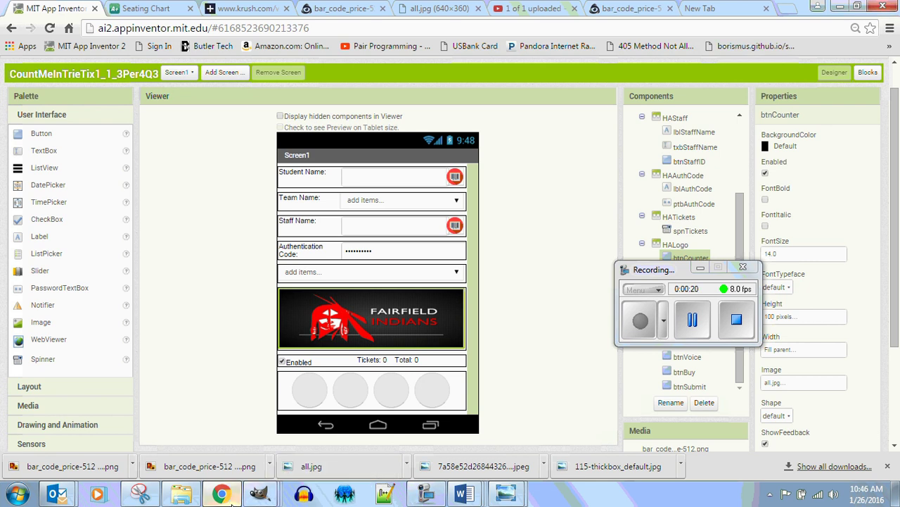
Switch to GIMP and create a new image 60 px wide and 400 px high in a maximized window
mouse_move(260, 496)
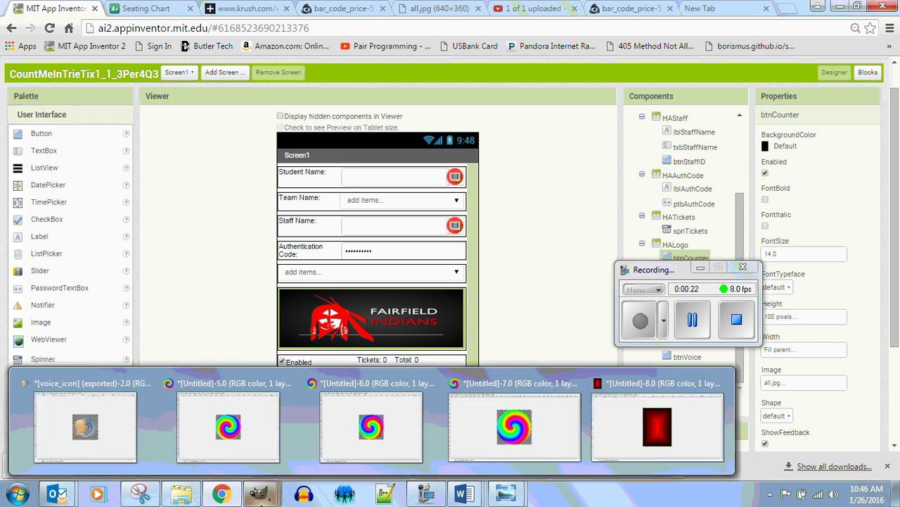
left_click(632, 445)
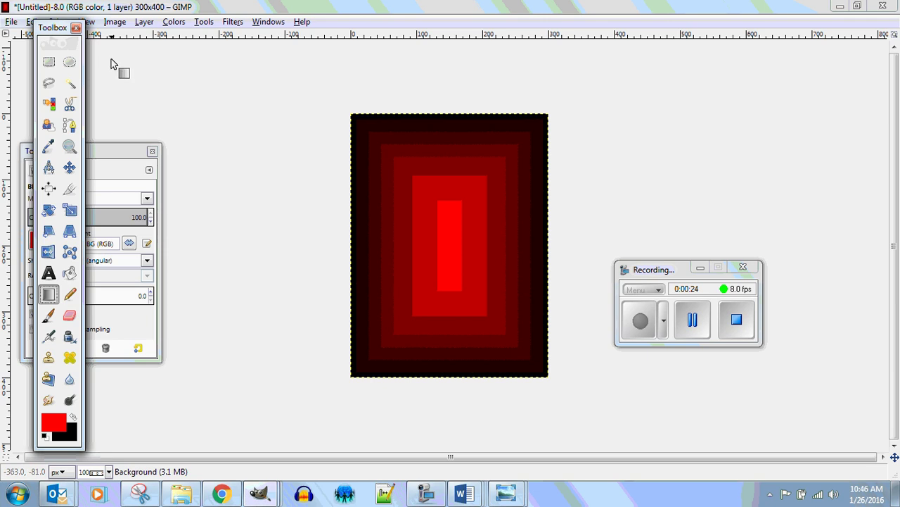
left_click(11, 22)
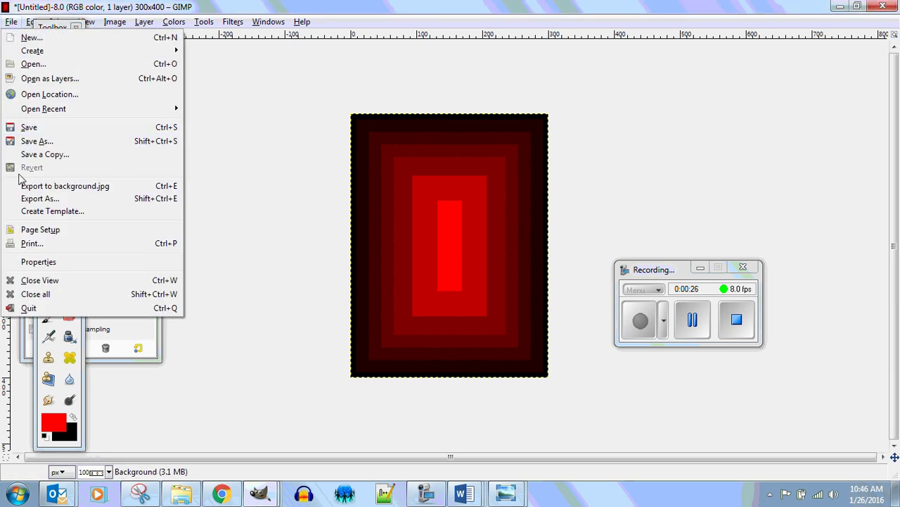
left_click(33, 40)
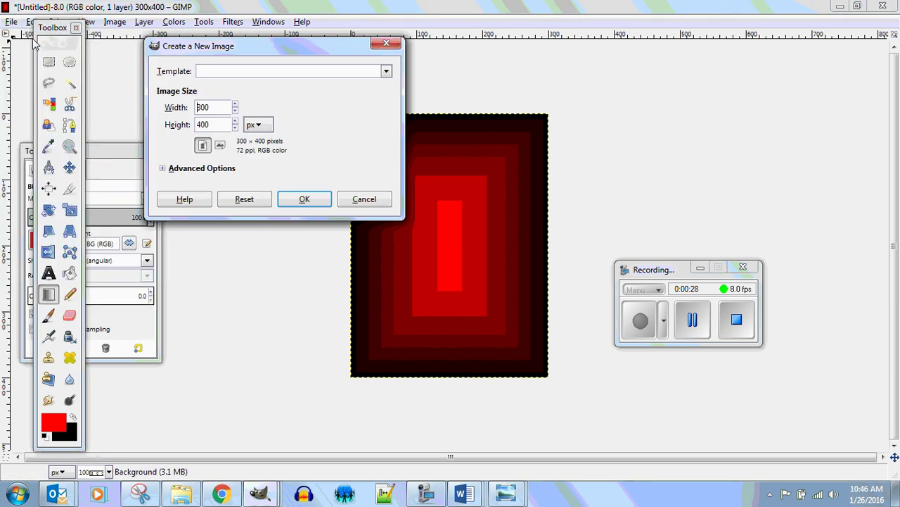
left_click_drag(219, 107, 178, 103)
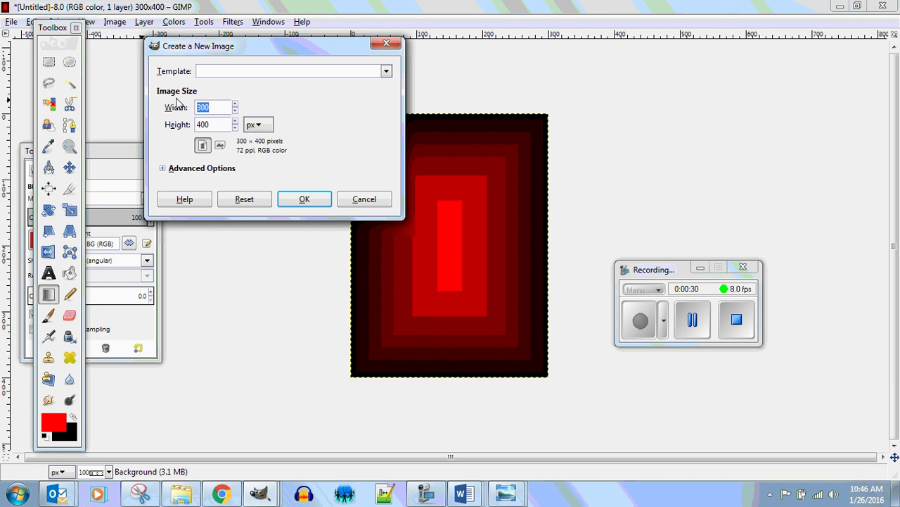
type("60")
left_click(303, 200)
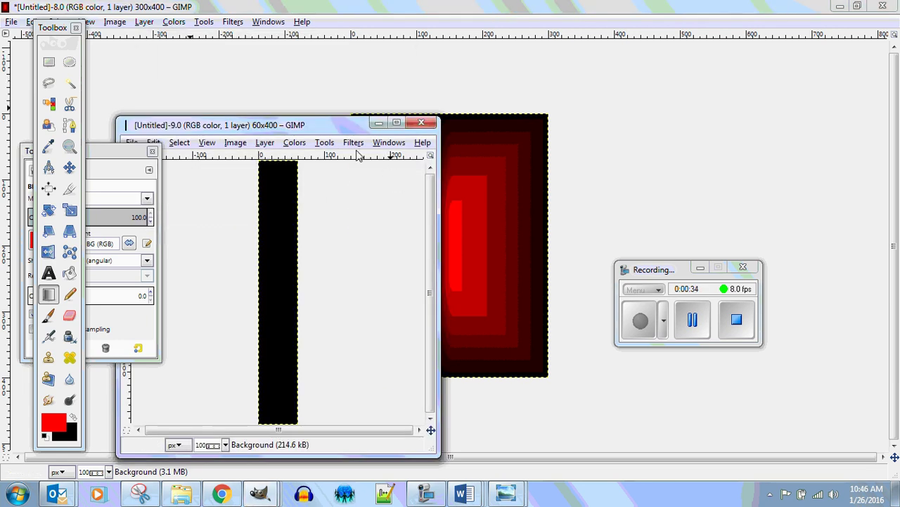
left_click(398, 124)
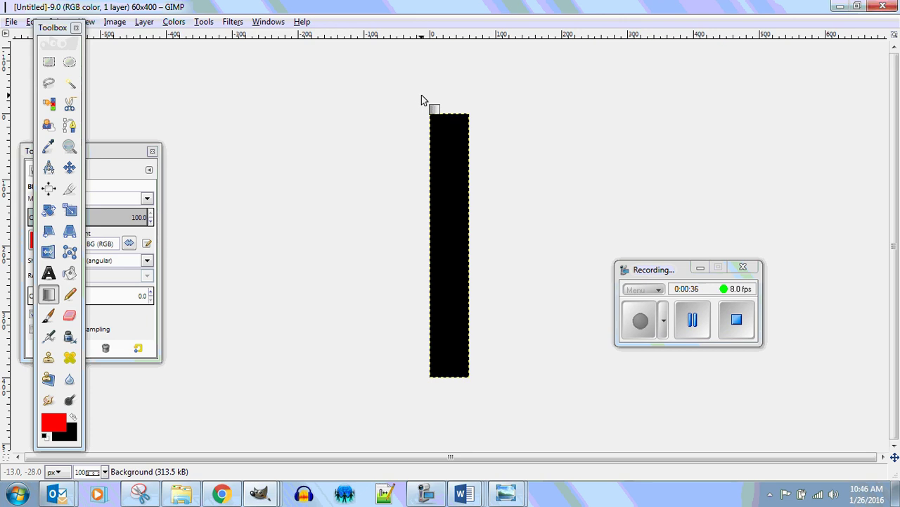
left_click_drag(61, 33, 31, 48)
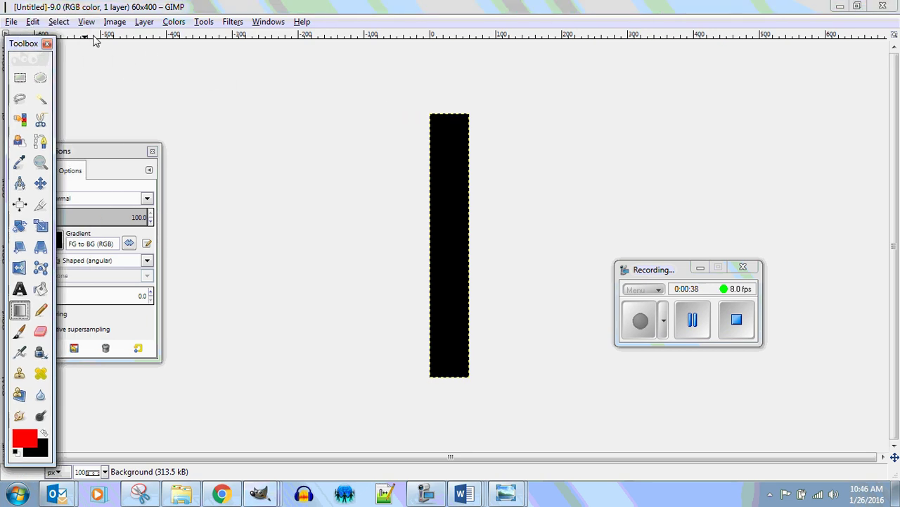
Resize the image canvas to a height of 60 px, keeping the 60 px width
left_click(115, 22)
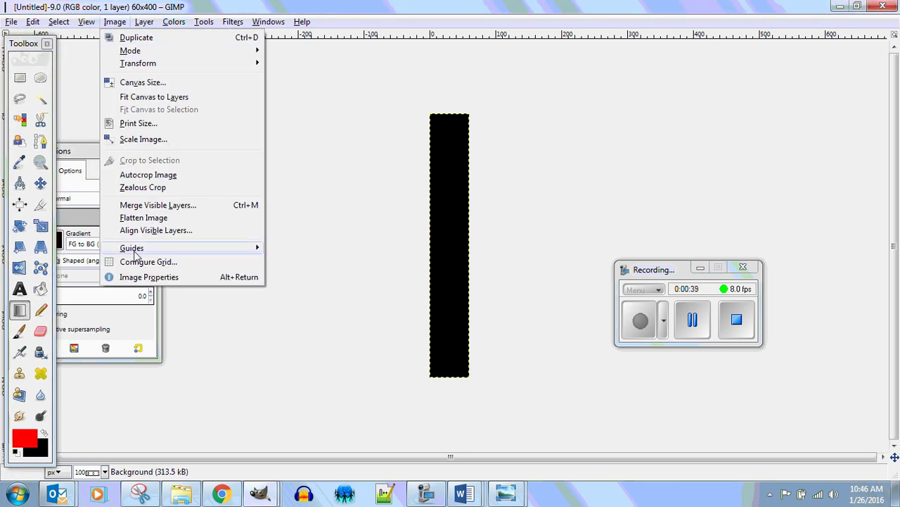
left_click(161, 85)
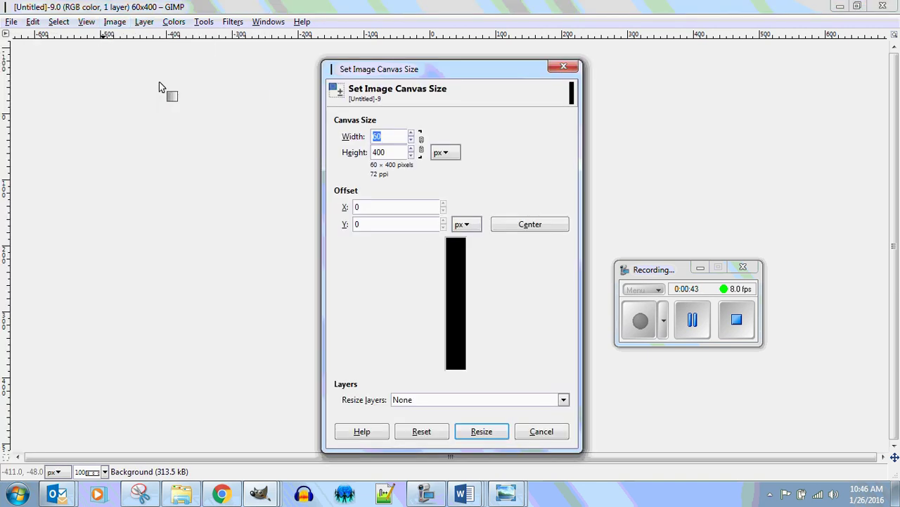
key("Tab")
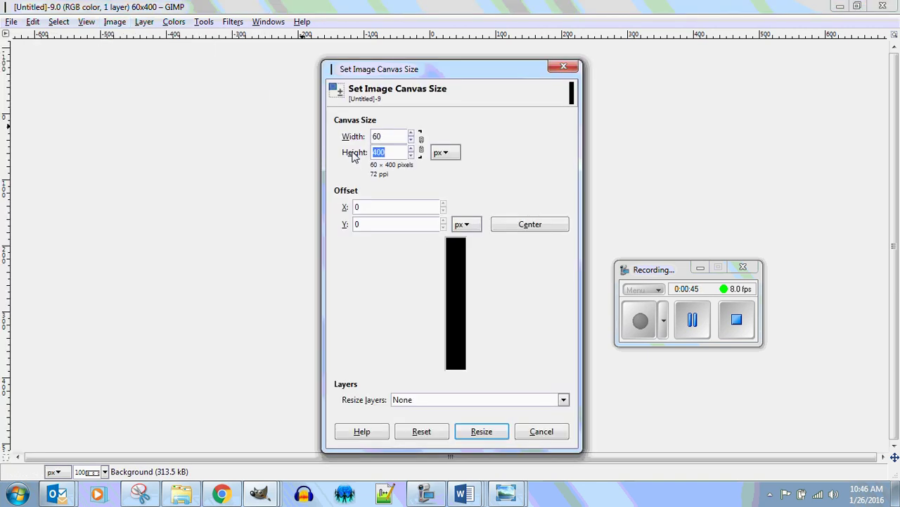
left_click(485, 431)
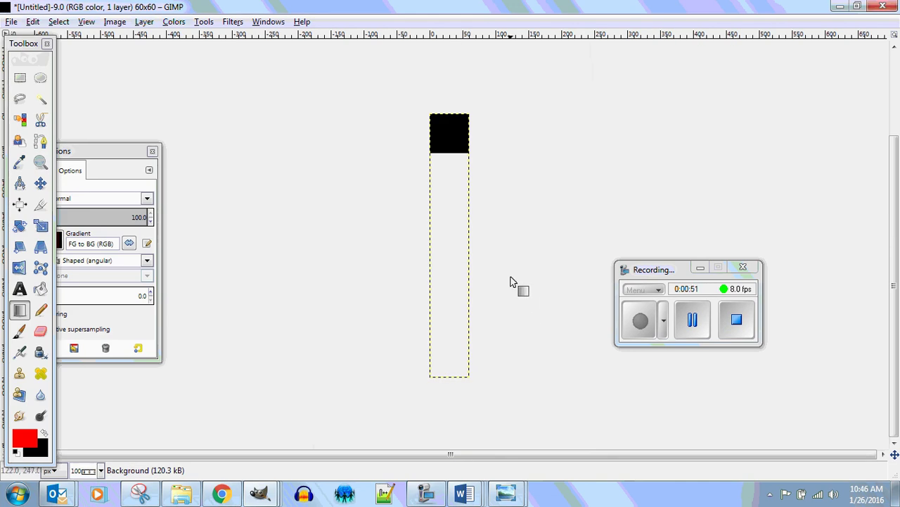
Crop the black layer to the 60 × 60 px canvas square with the Crop tool
left_click(40, 204)
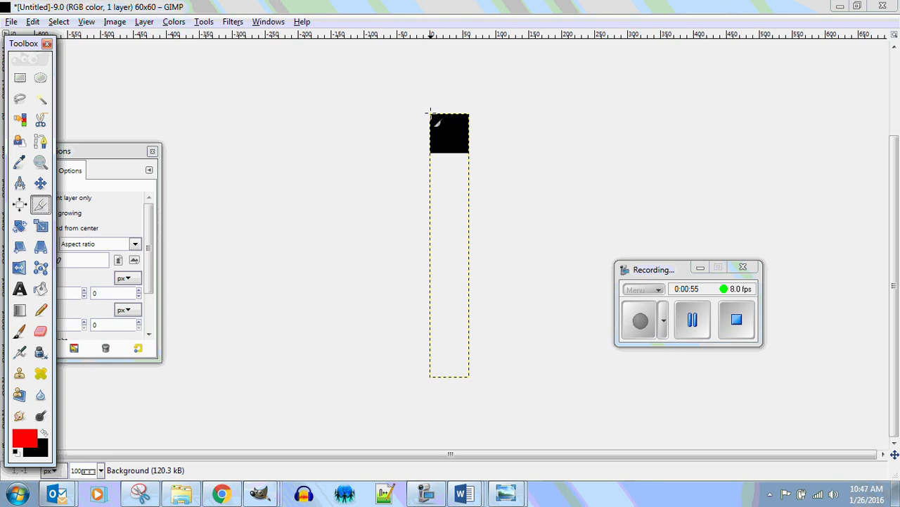
scroll(396, 137, "up", 4)
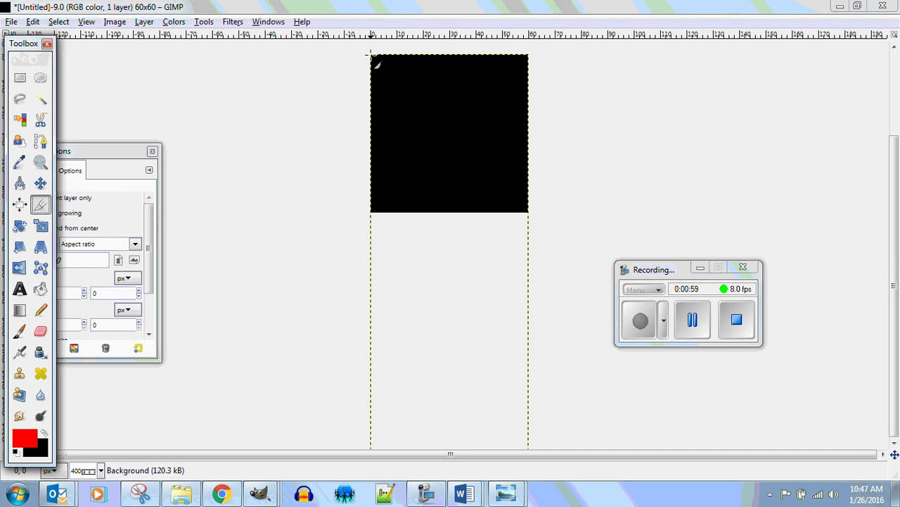
left_click_drag(370, 53, 537, 211)
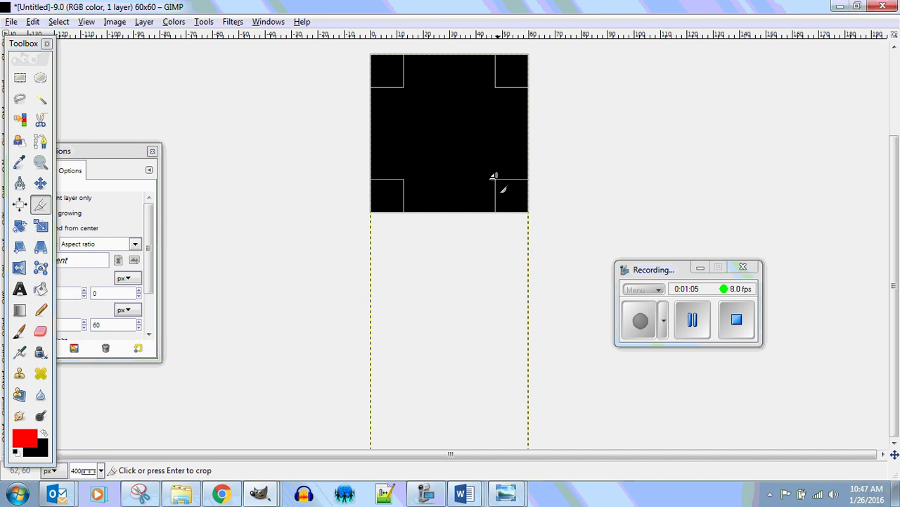
left_click(492, 179)
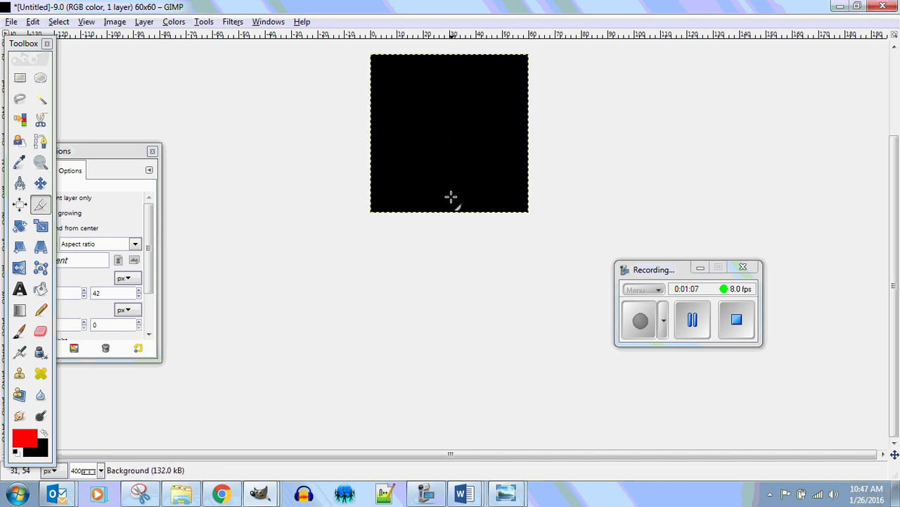
scroll(448, 196, "up", 1)
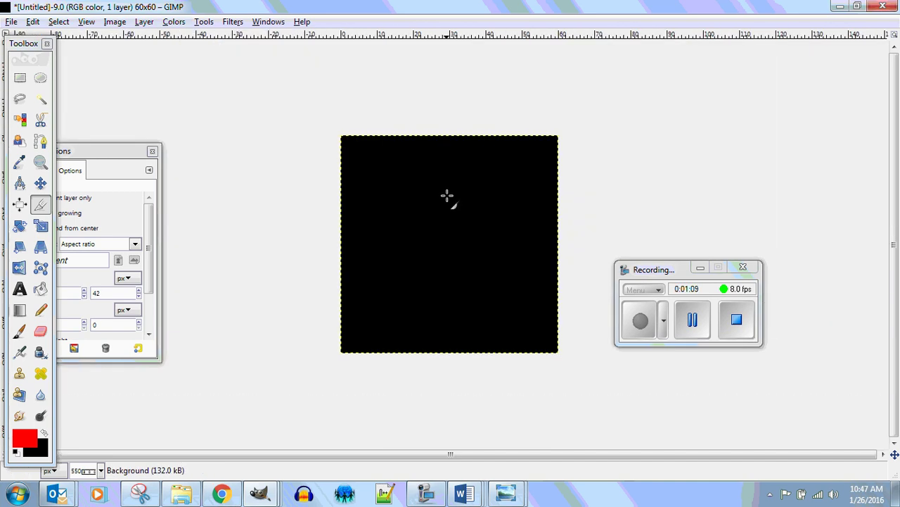
Make a 60 × 60 px circular selection that fills the black square, using Ellipse Select
left_click(41, 79)
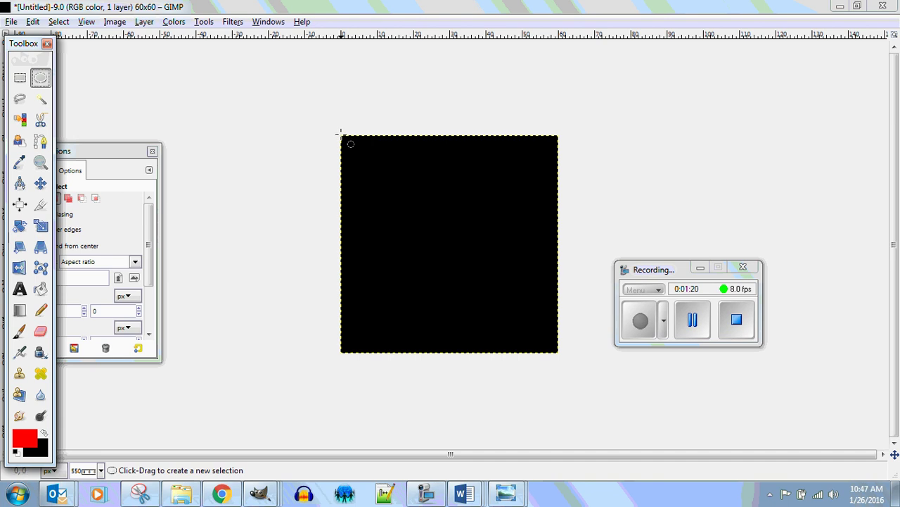
left_click_drag(341, 135, 560, 352)
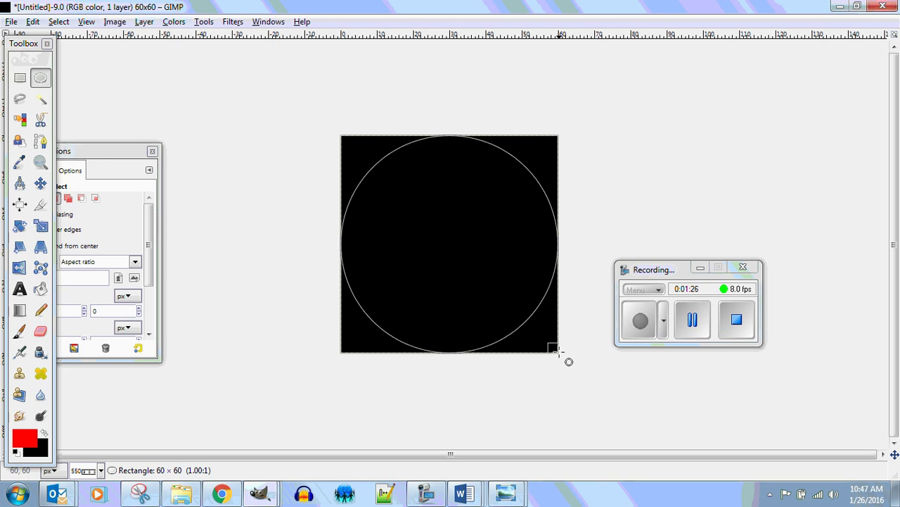
left_click_drag(561, 353, 561, 352)
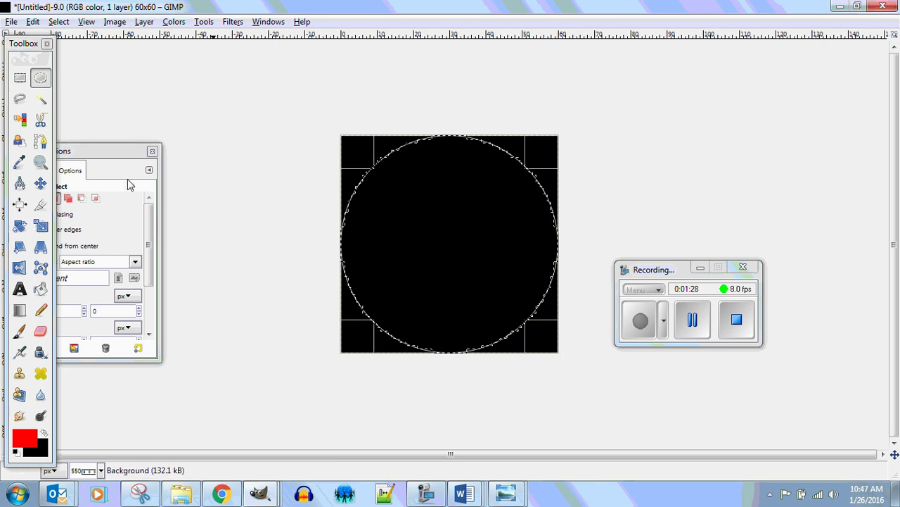
Fill the circular selection with a red FG to Transparent gradient in Shaped (angular) form, using the Blend tool
left_click(20, 311)
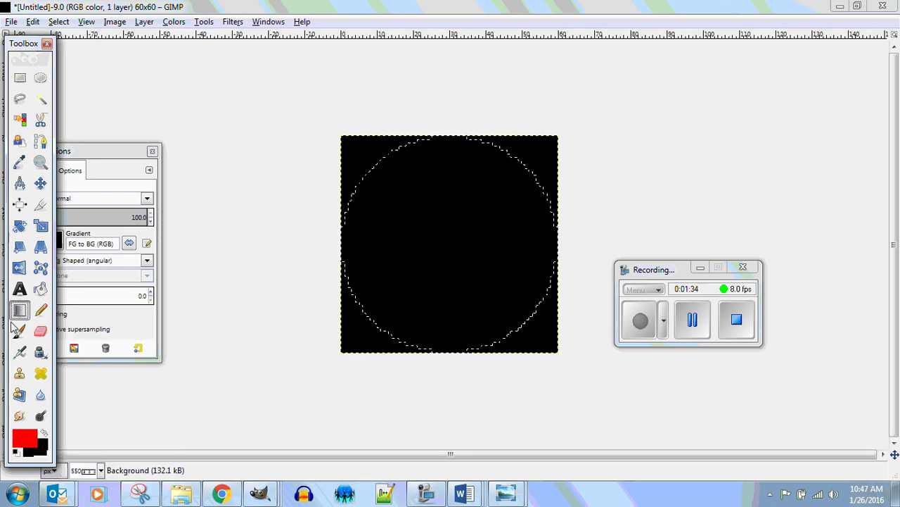
left_click_drag(102, 151, 138, 130)
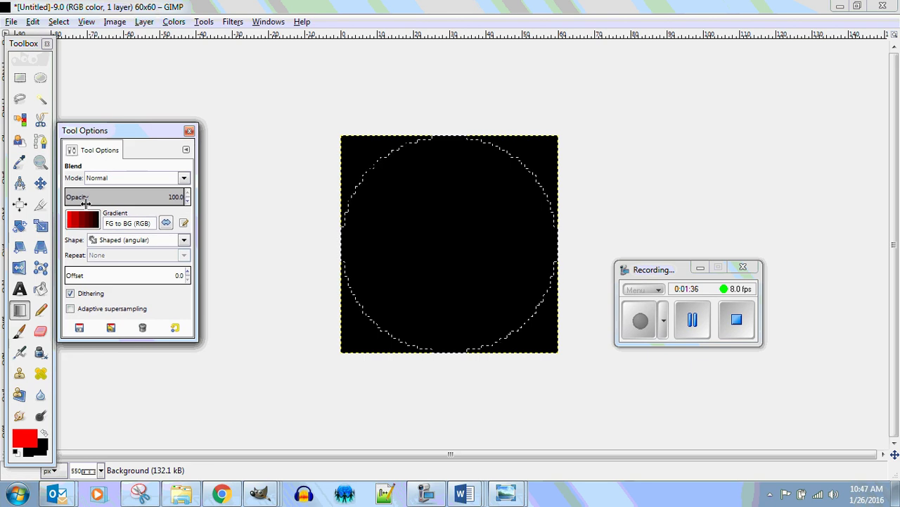
left_click(77, 223)
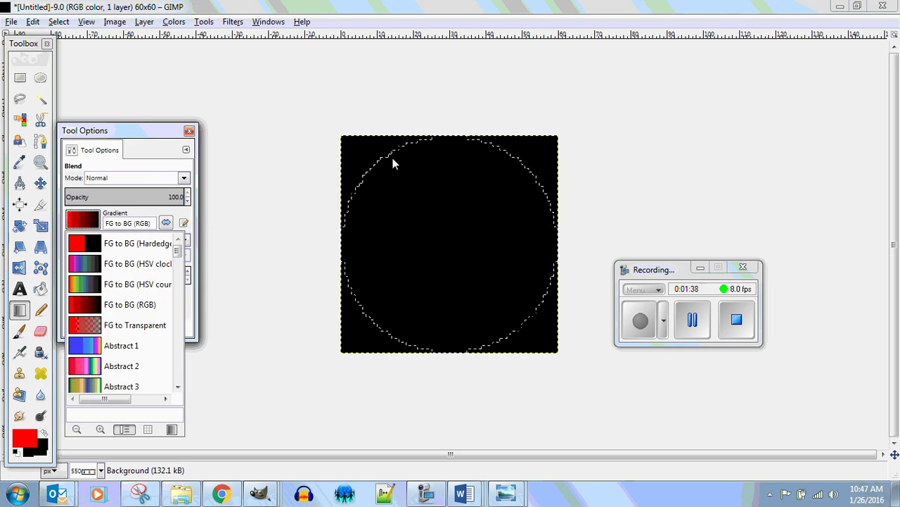
left_click(392, 164)
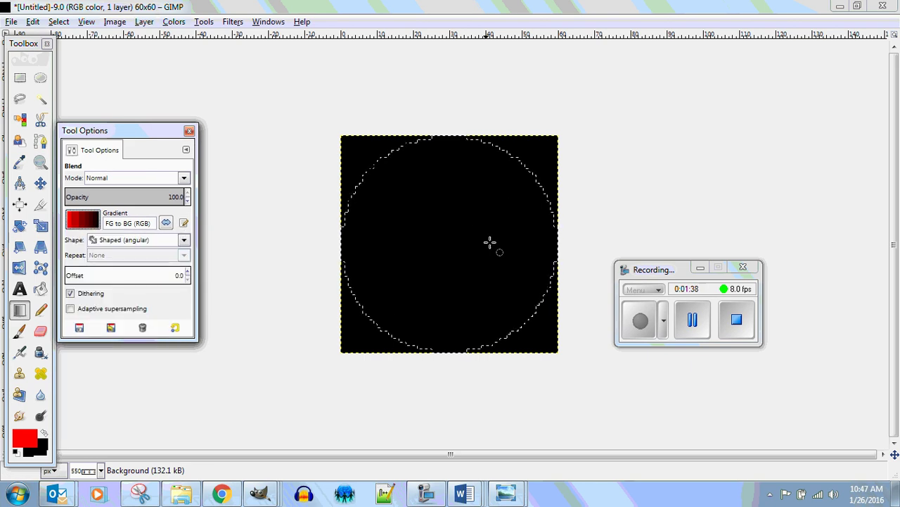
left_click(83, 220)
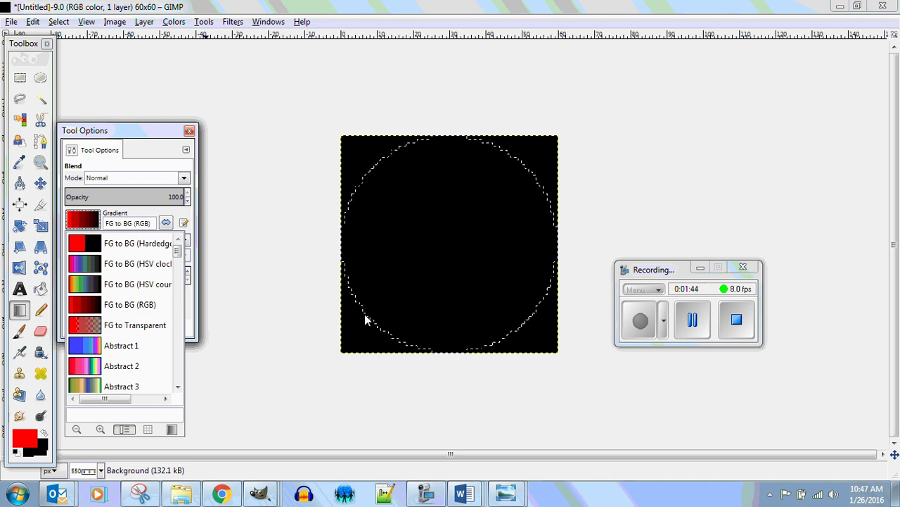
left_click(79, 323)
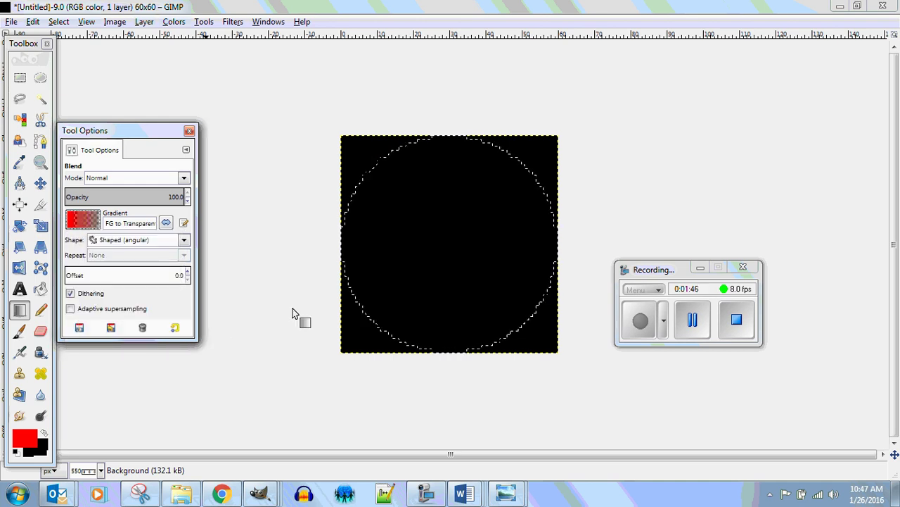
left_click_drag(386, 157, 397, 170)
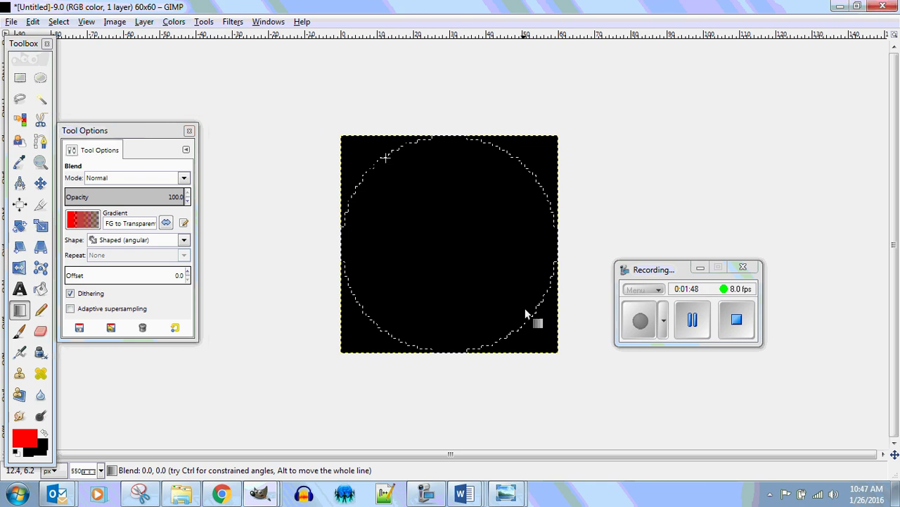
left_click_drag(527, 314, 520, 325)
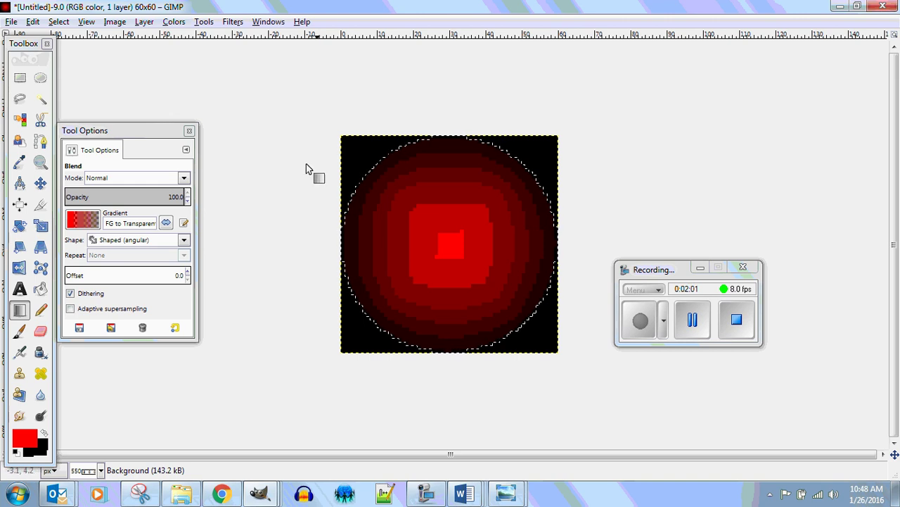
Show the Layers dialog beside the image and add an alpha channel to the Background layer
left_click(271, 22)
mouse_move(331, 49)
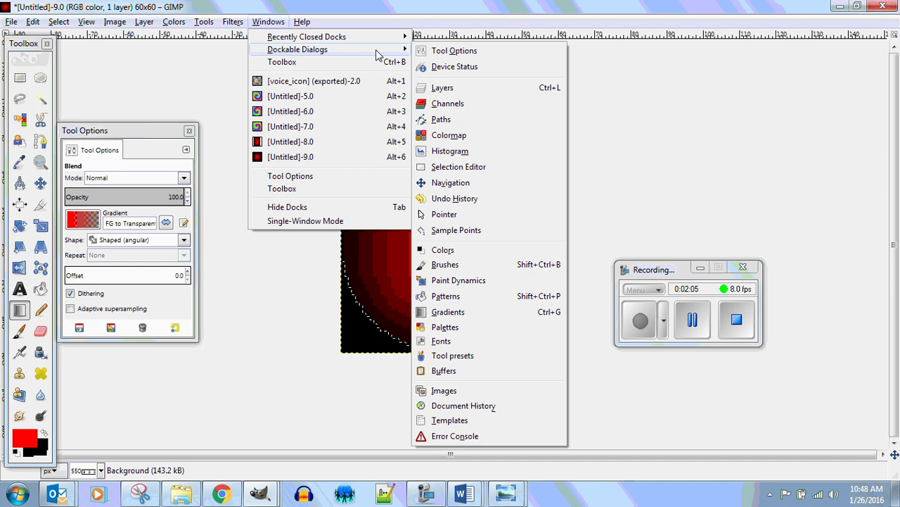
left_click(483, 87)
left_click_drag(720, 78, 800, 92)
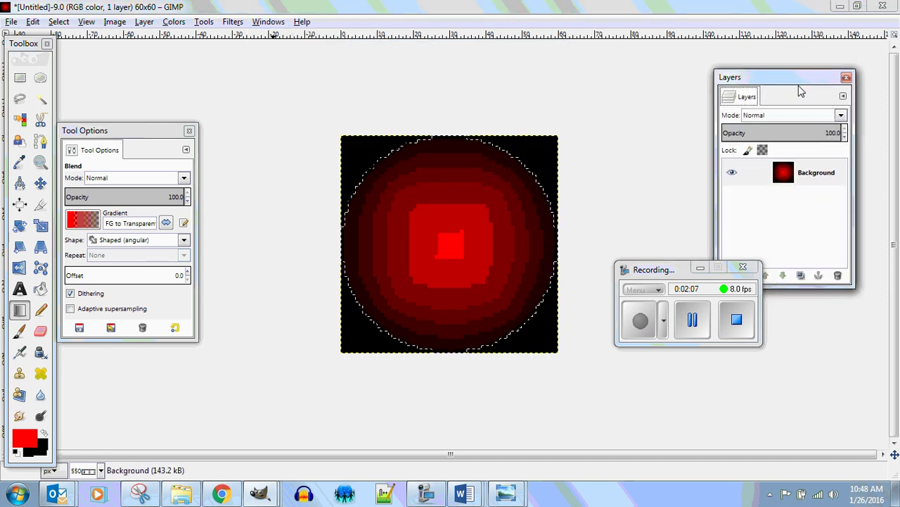
right_click(814, 199)
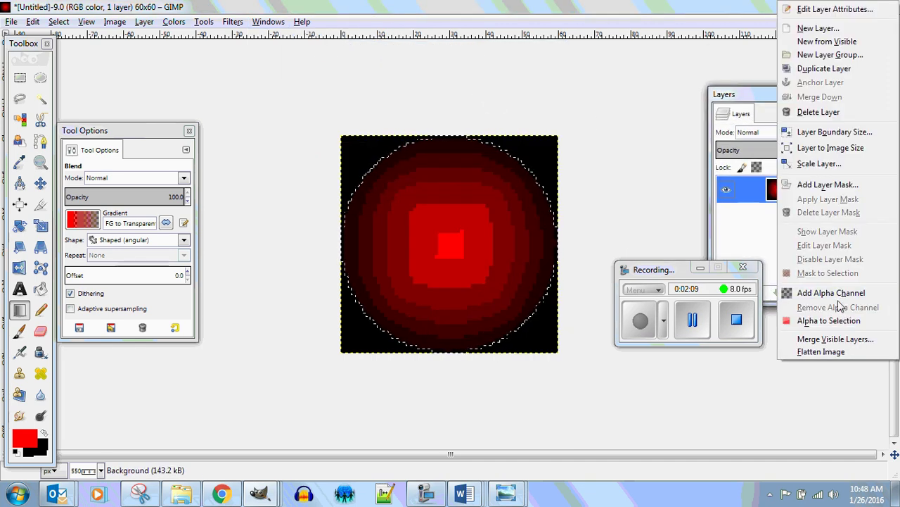
left_click(837, 296)
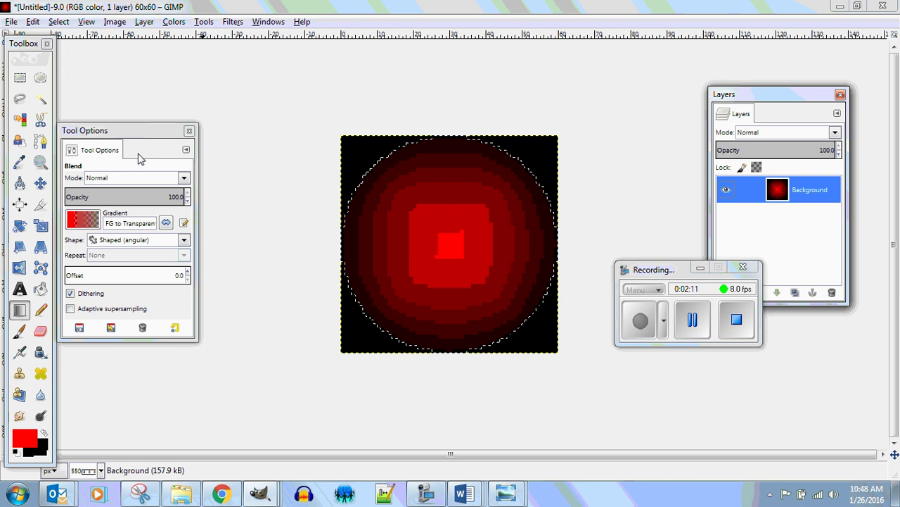
Select the black areas outside the red circle by color and delete them to transparency
left_click(19, 121)
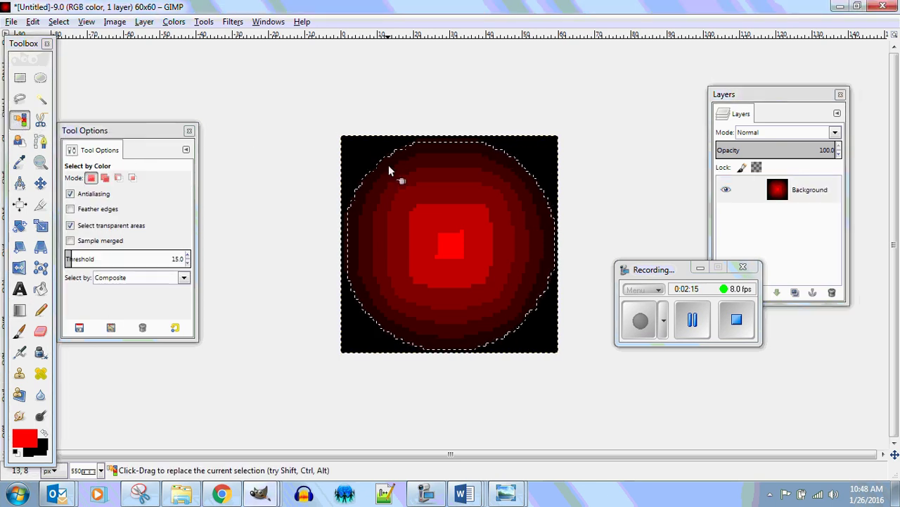
key("Delete")
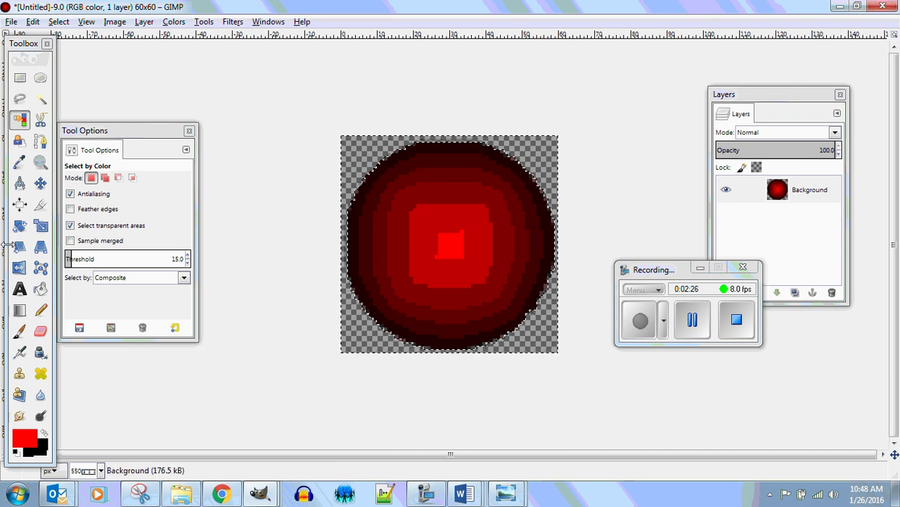
Add the text "RESET" in a 60 × 35 px text box spanning the red circle
left_click(20, 290)
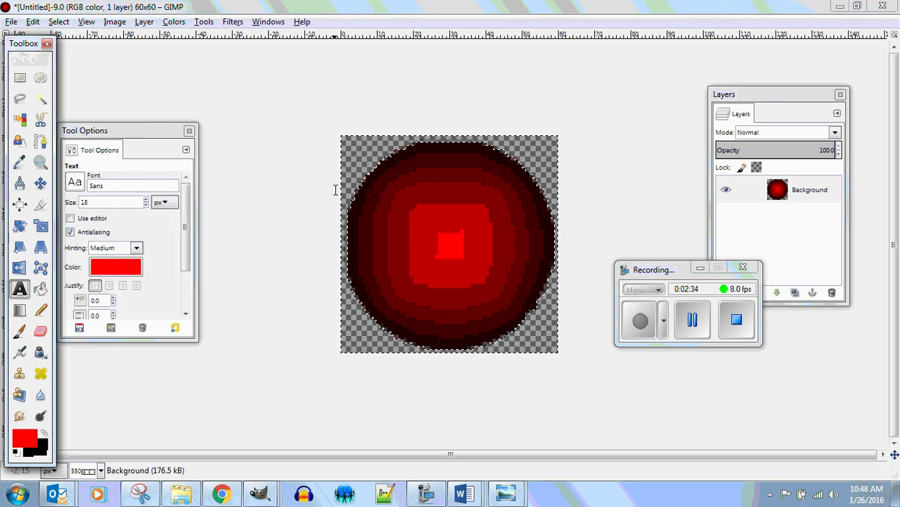
left_click_drag(341, 187, 560, 311)
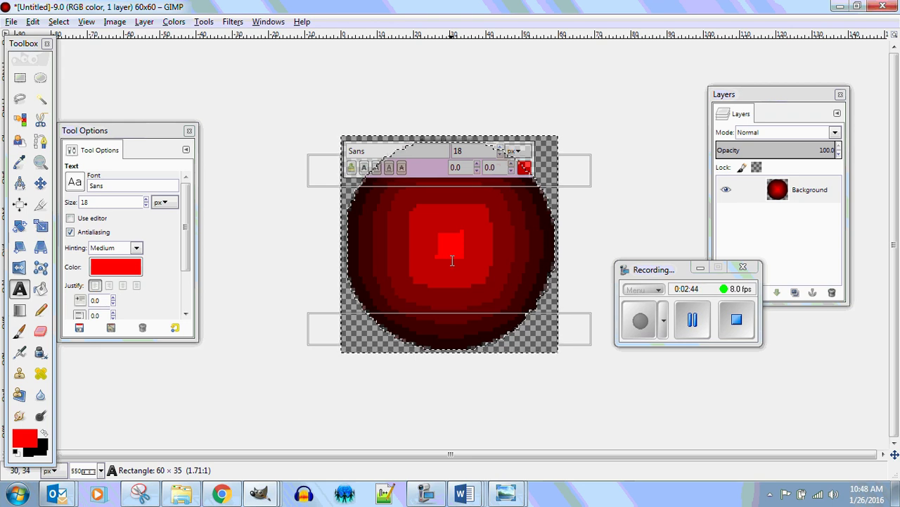
type("RESET")
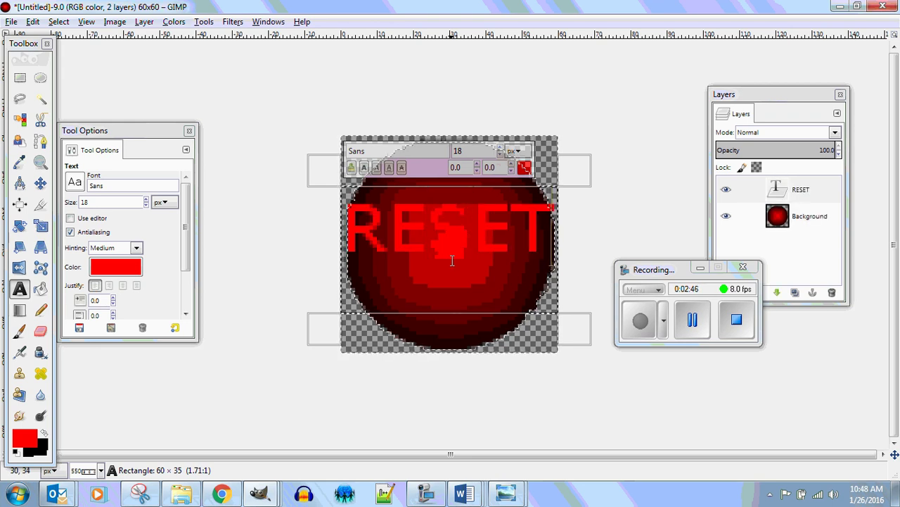
Recolor the whole RESET text white (ffffff) and set its size to 16 px
left_click_drag(551, 223, 346, 224)
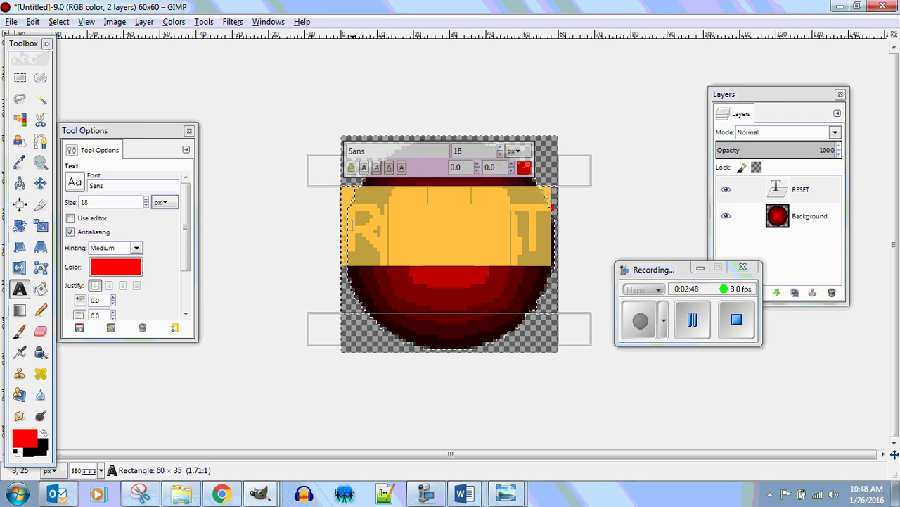
left_click(524, 169)
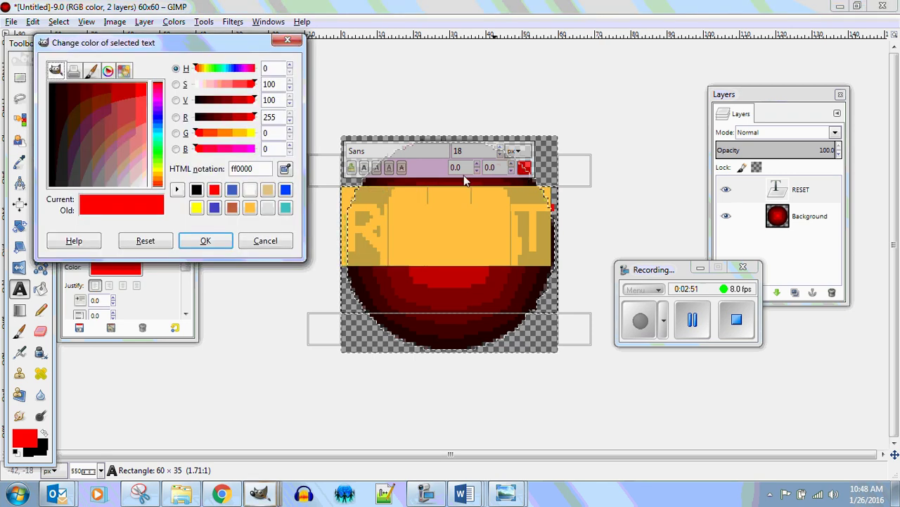
left_click(250, 189)
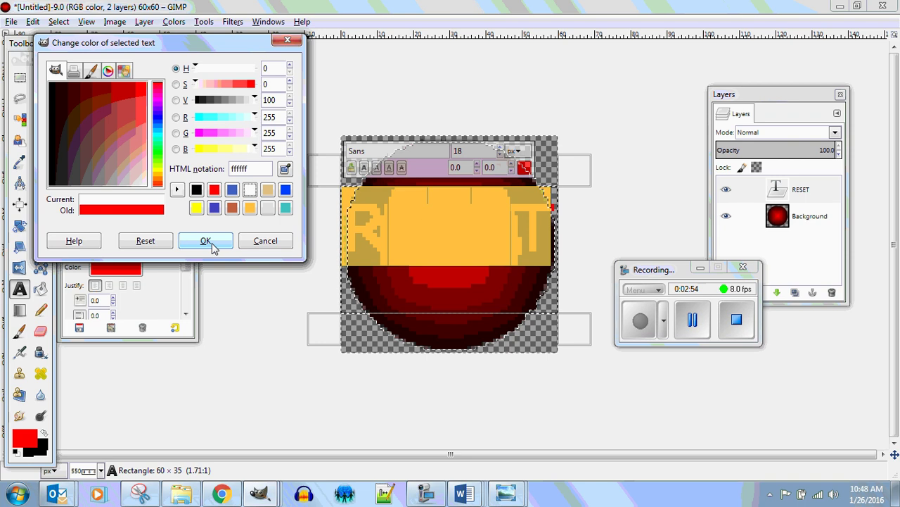
left_click(206, 241)
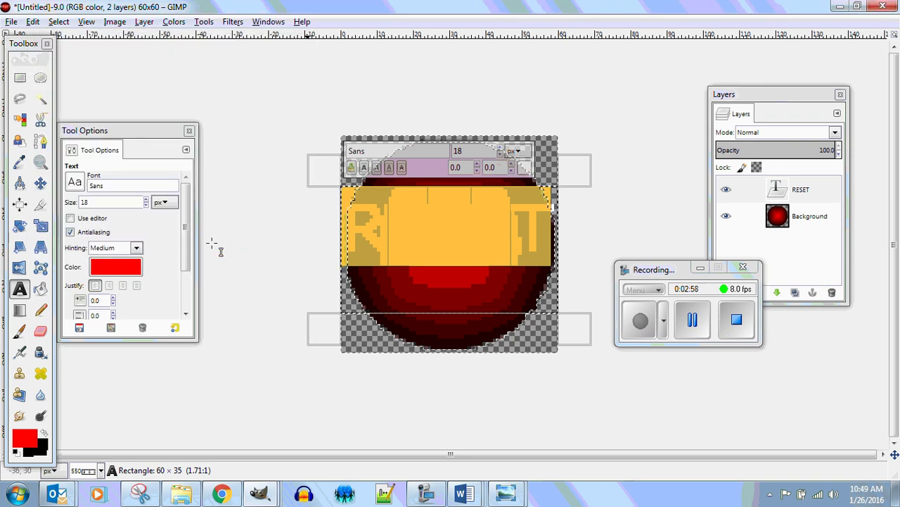
left_click(501, 156)
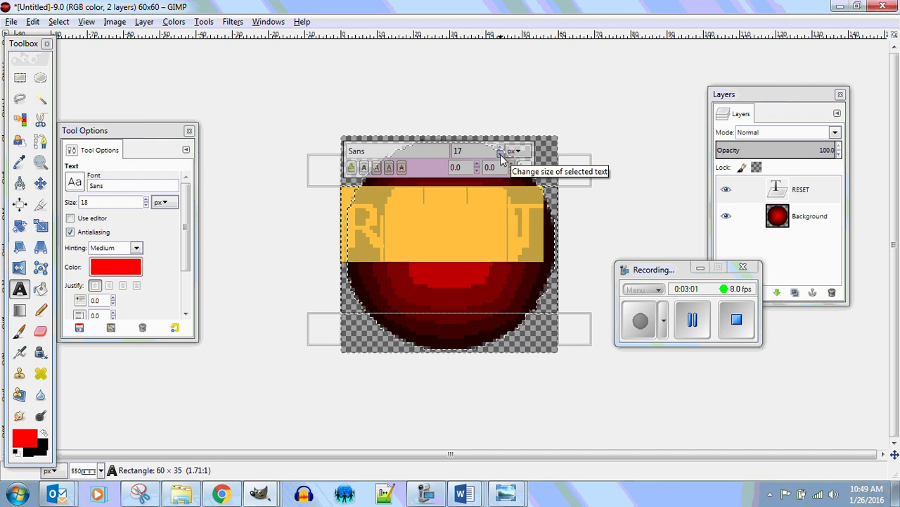
left_click(500, 156)
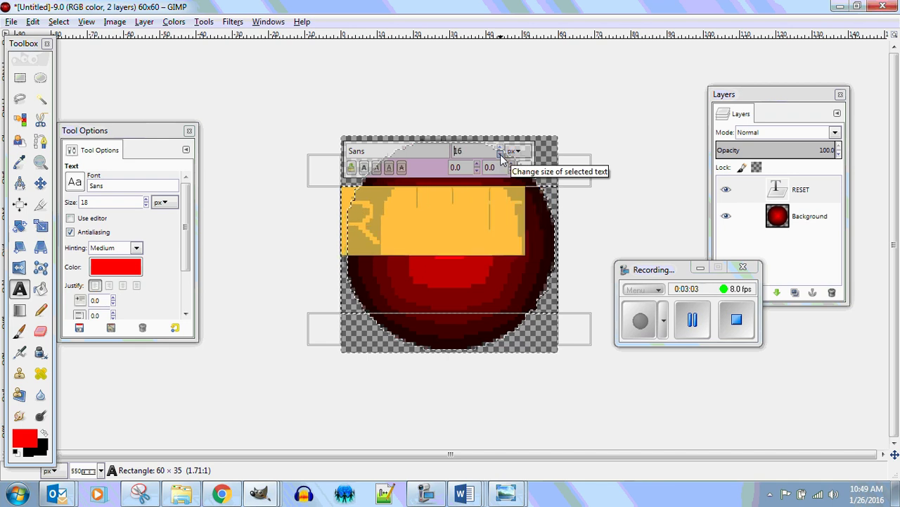
Center-justify the RESET text and lower the upper edge of its text box so the word sits mid-circle
left_click(109, 286)
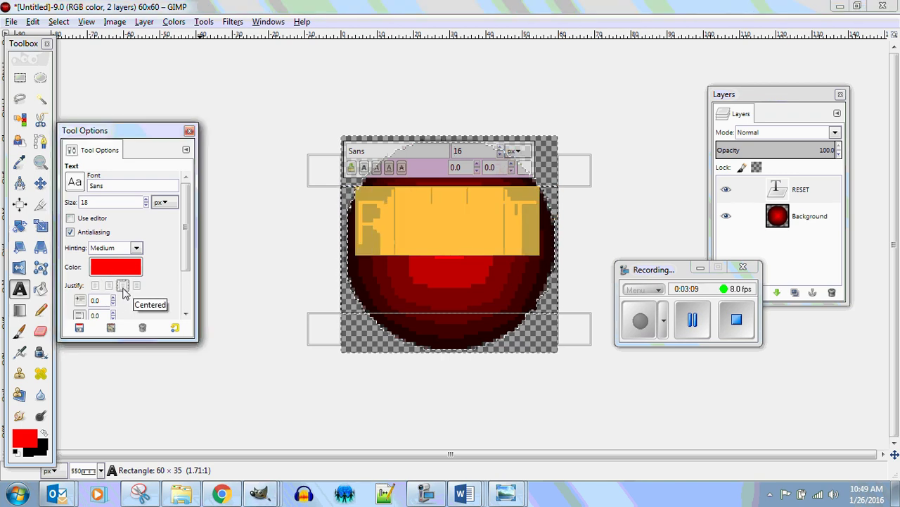
left_click(124, 287)
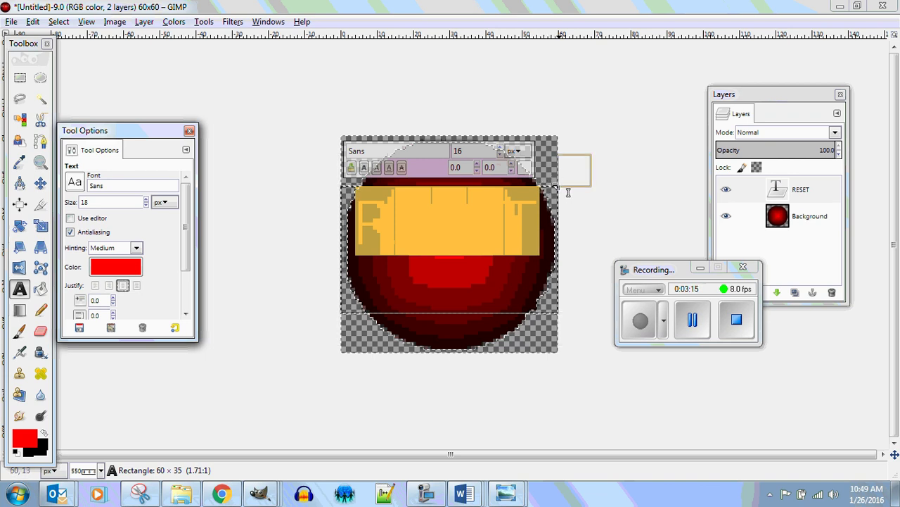
left_click_drag(570, 191, 569, 217)
left_click(604, 150)
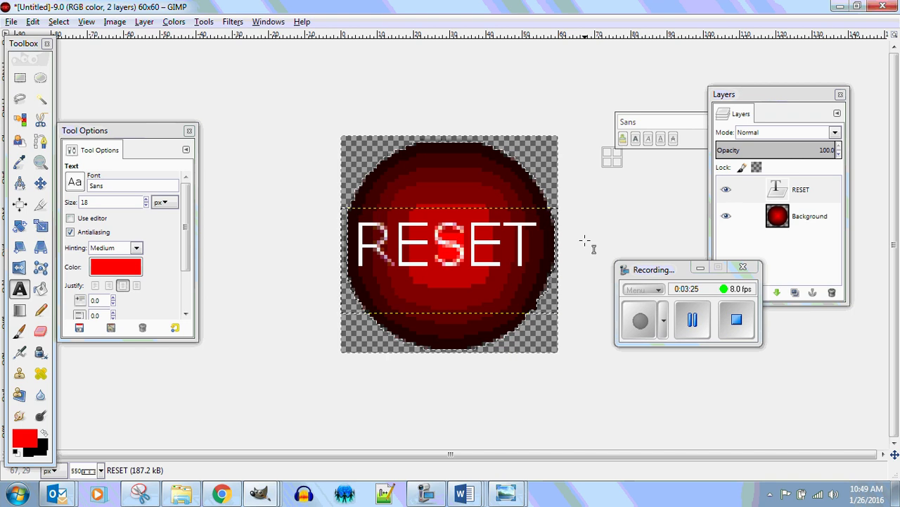
Export the image as resetbutton.png to the Count Me In Tribe Tix 1.1.3 folder, leaving Save color values from transparent pixels off
key("minus")
key("minus")
key("minus")
key("minus")
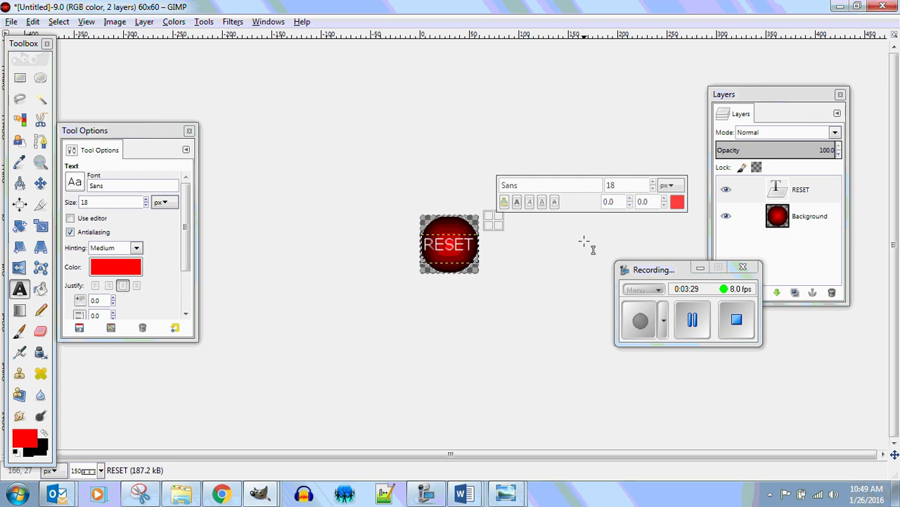
key("plus")
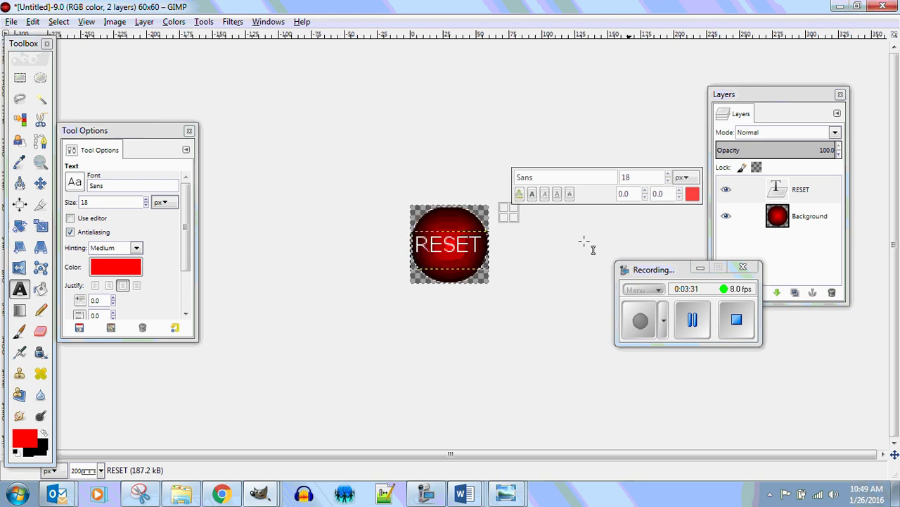
left_click(14, 21)
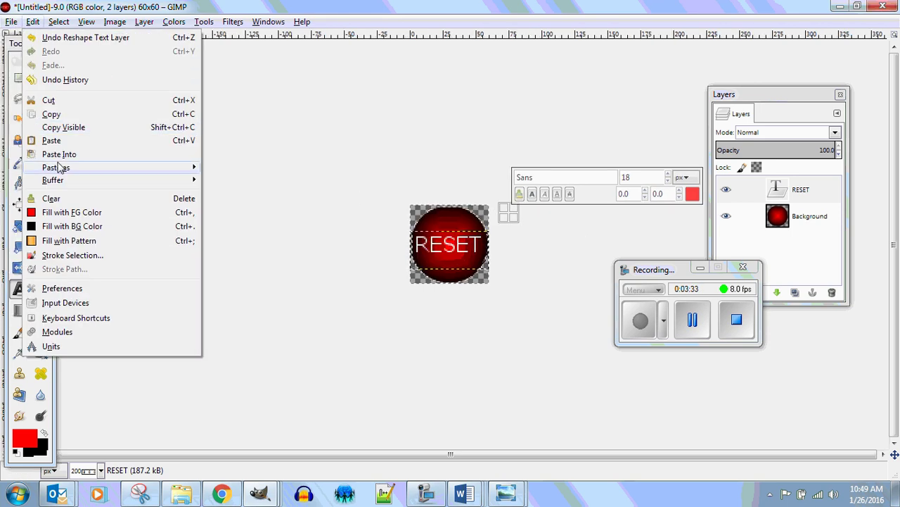
left_click(37, 199)
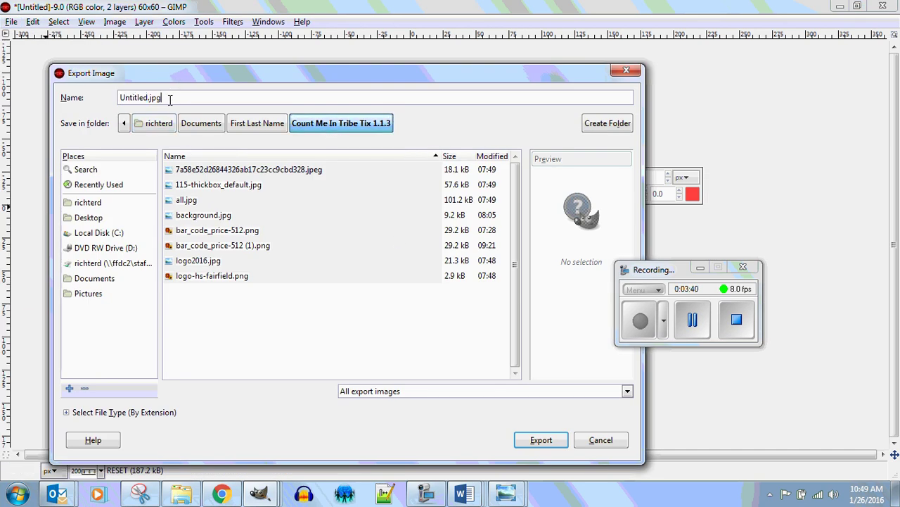
left_click_drag(171, 96, 117, 90)
key("BackSpace")
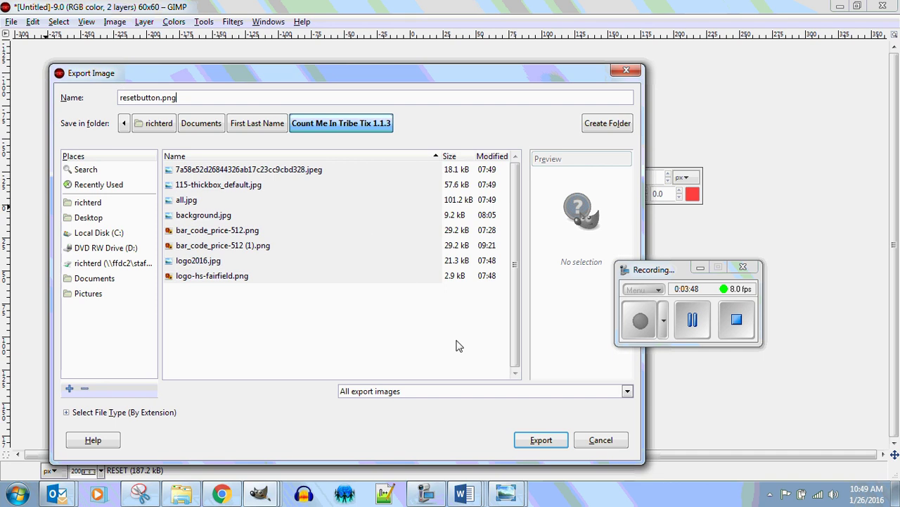
left_click(543, 442)
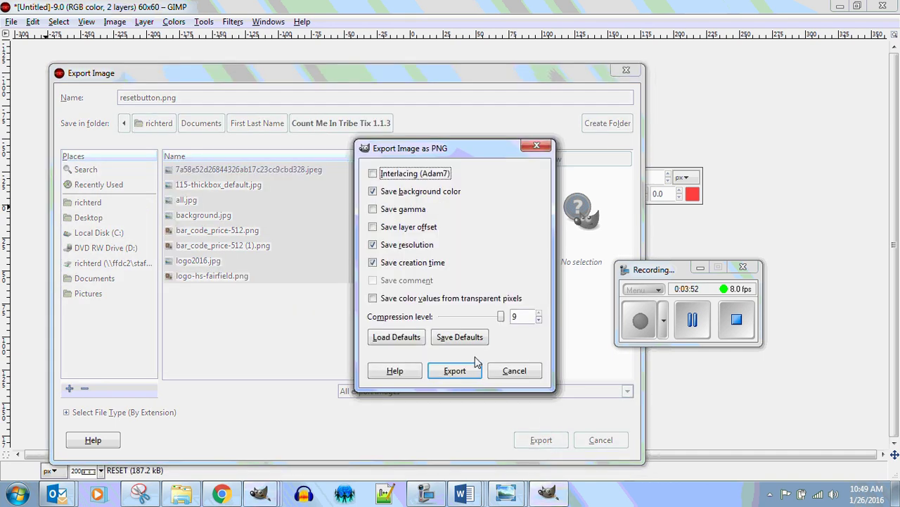
left_click(372, 299)
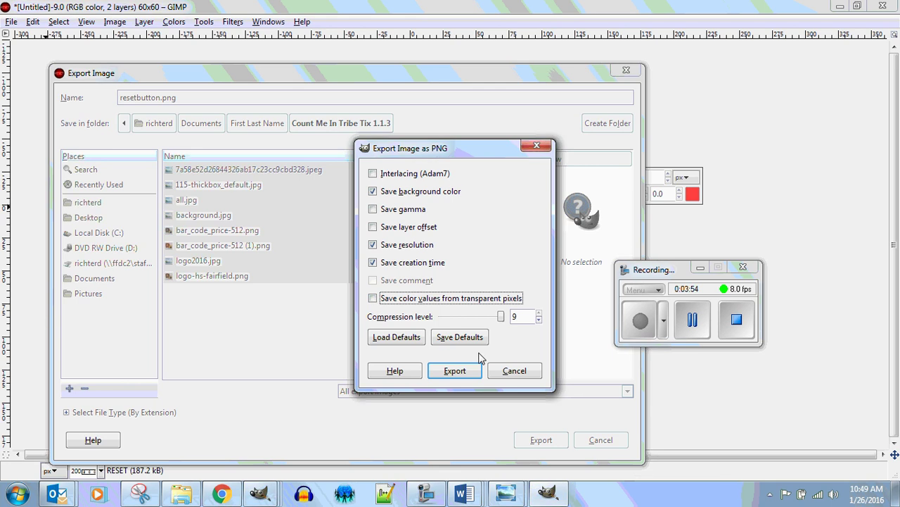
left_click(456, 371)
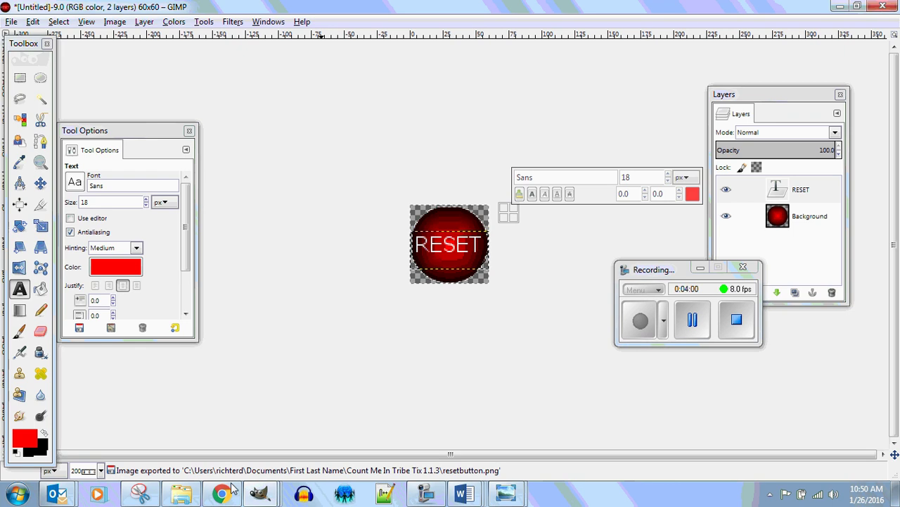
Switch to MIT App Inventor 2 in Chrome and upload resetbutton.png as the image of btnReset
mouse_move(237, 496)
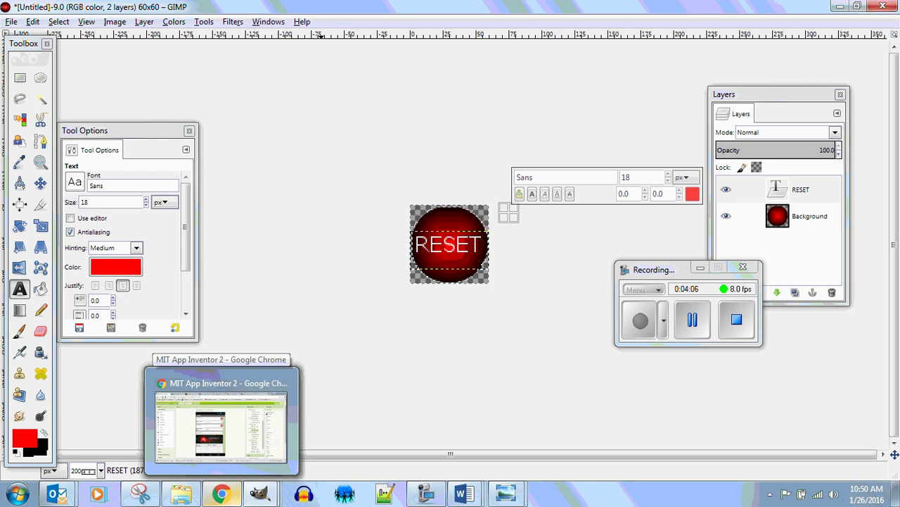
left_click(239, 439)
left_click(315, 395)
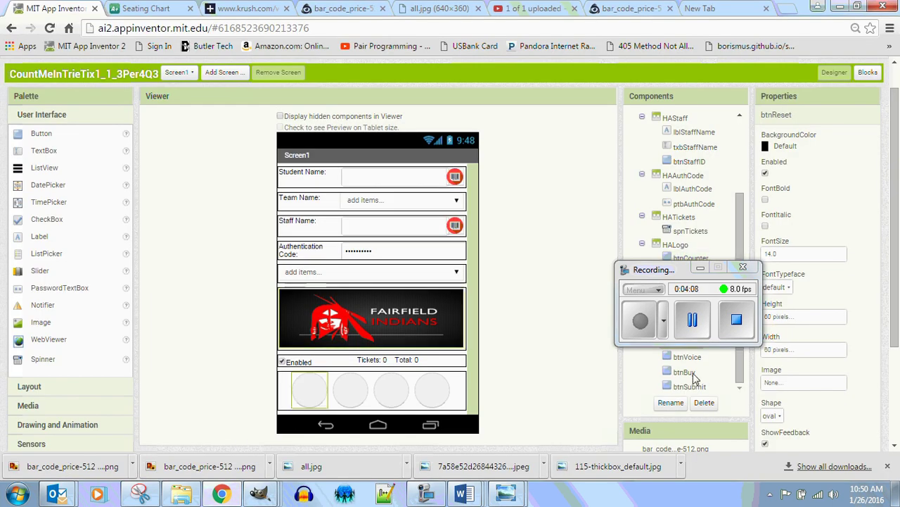
left_click(804, 383)
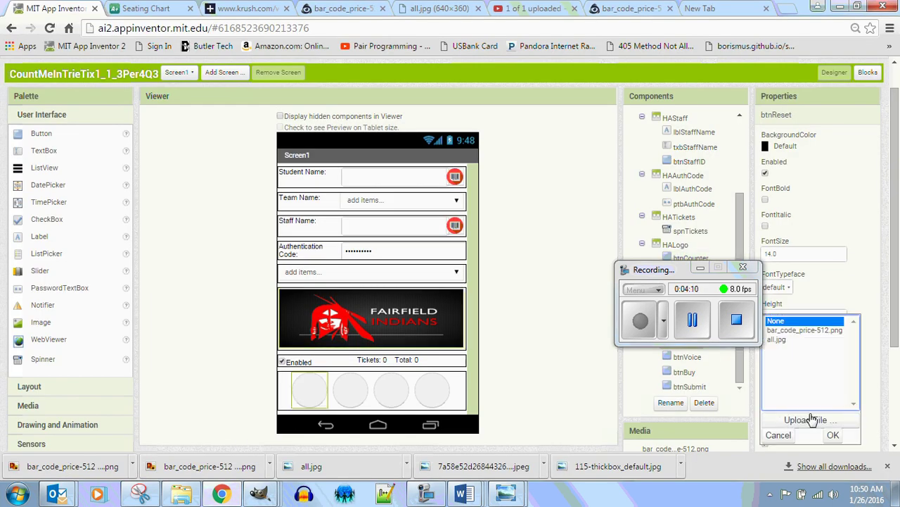
left_click(807, 420)
left_click(346, 186)
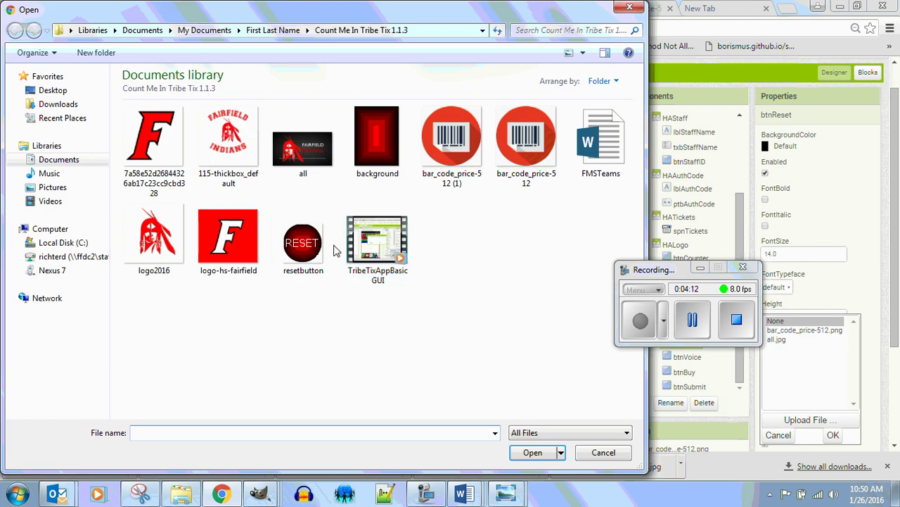
left_click(302, 243)
left_click(533, 452)
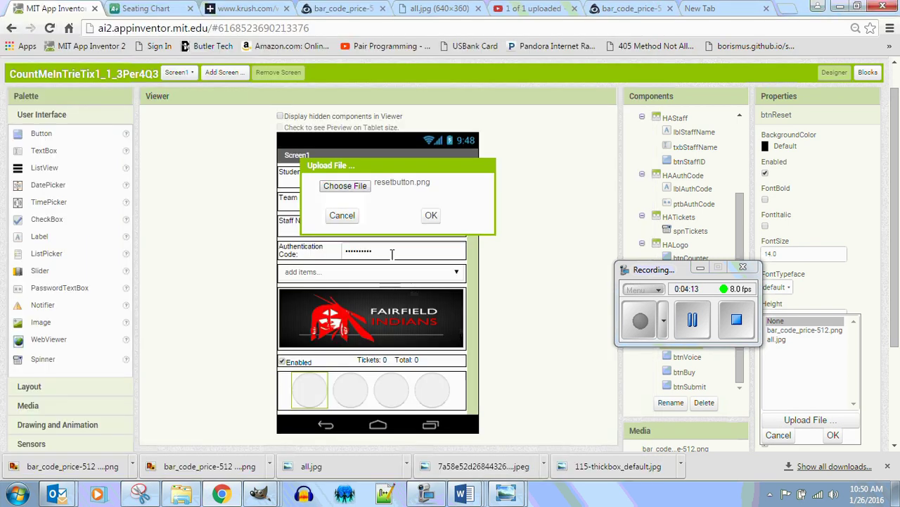
left_click(430, 219)
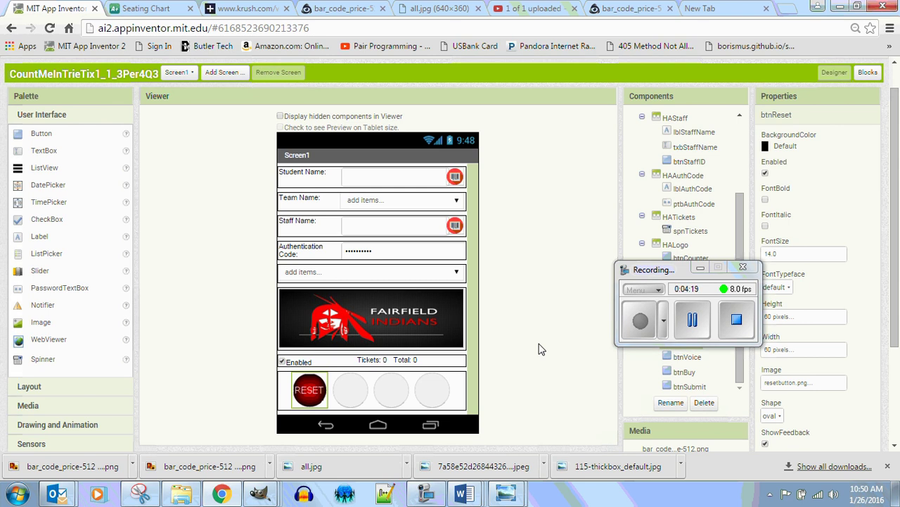
Search Google Images for "reset icon" in the empty browser tab and look through the available reset button designs
left_click(723, 10)
left_click(480, 232)
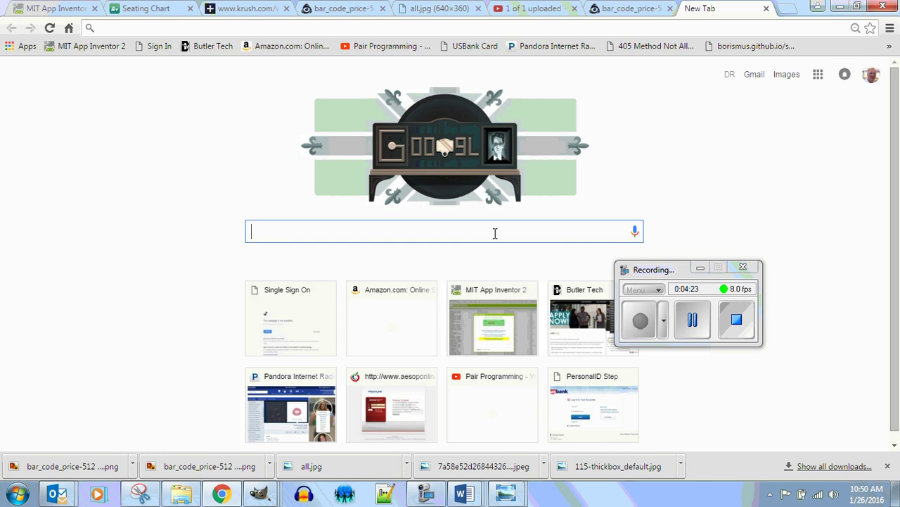
type("reset ")
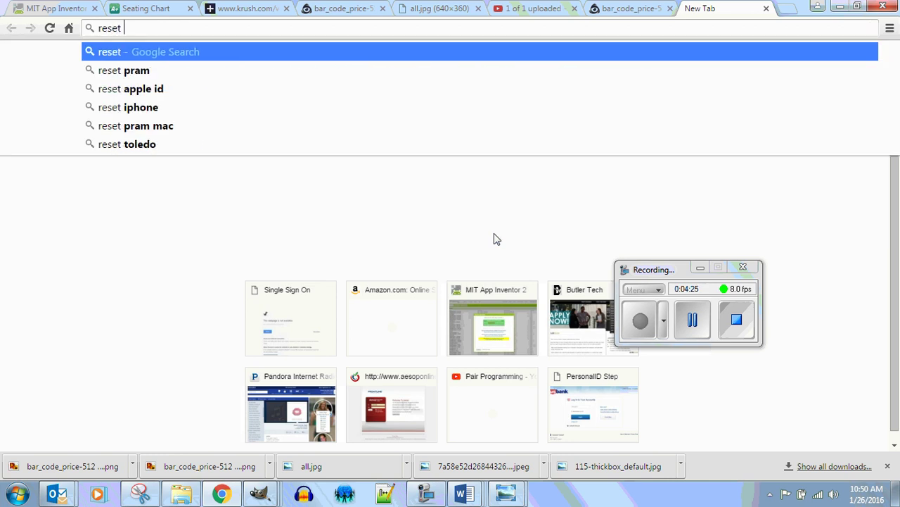
type("icon")
key("Return")
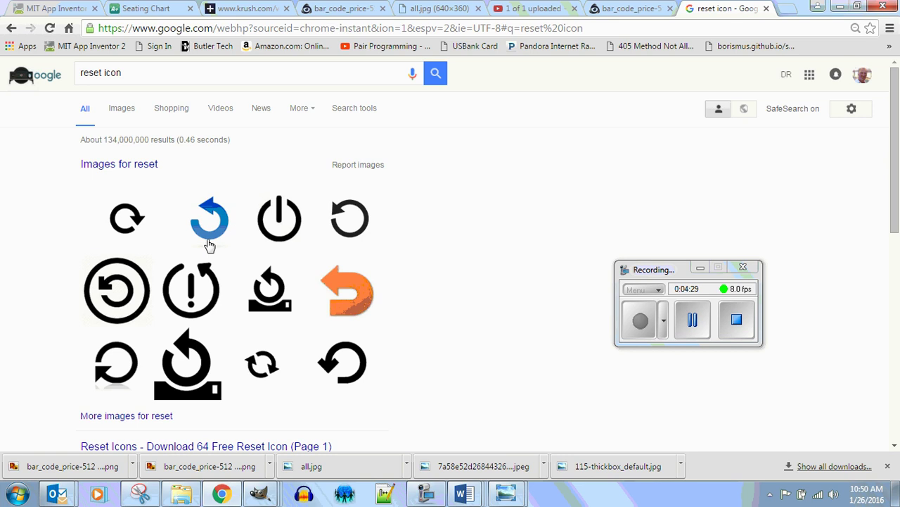
left_click(121, 113)
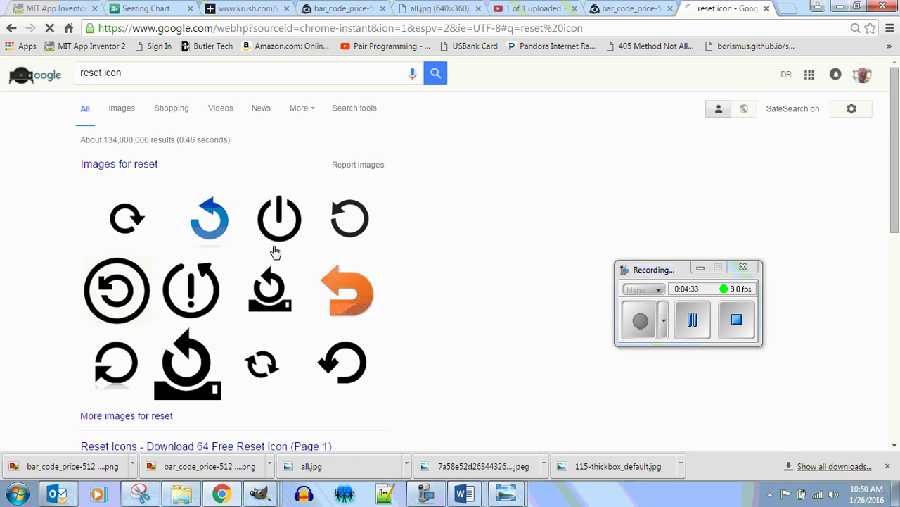
scroll(422, 306, "down", 4)
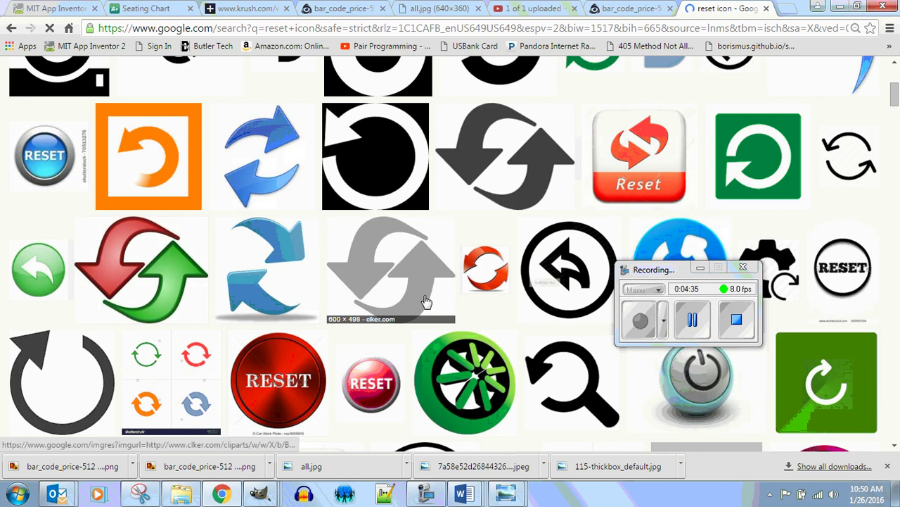
scroll(426, 301, "down", 2)
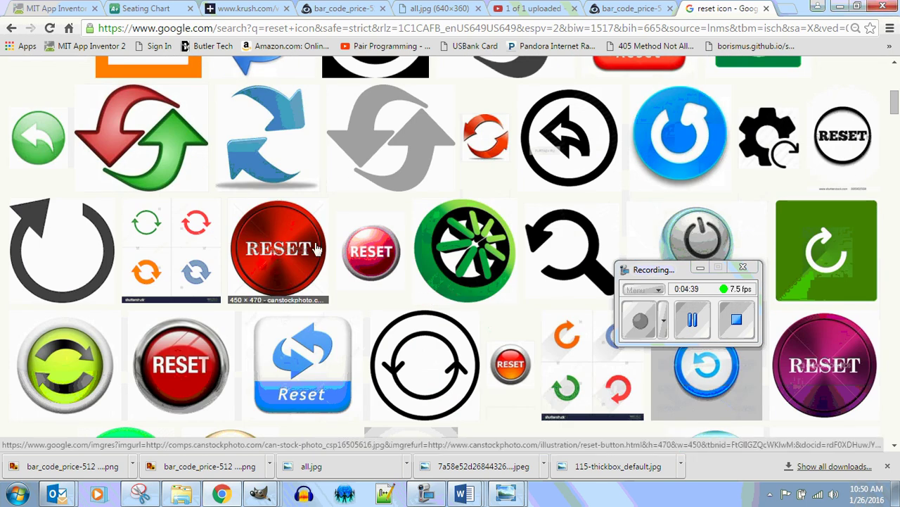
scroll(360, 242, "down", 7)
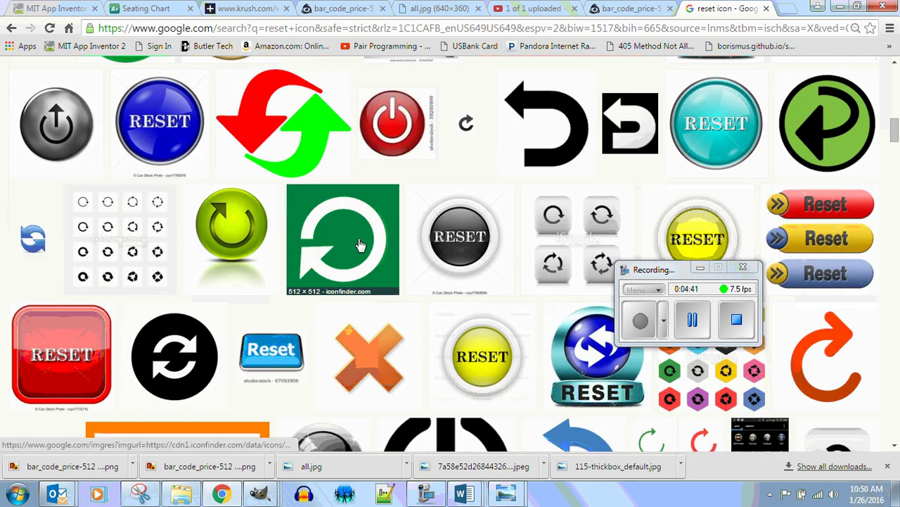
scroll(360, 244, "down", 3)
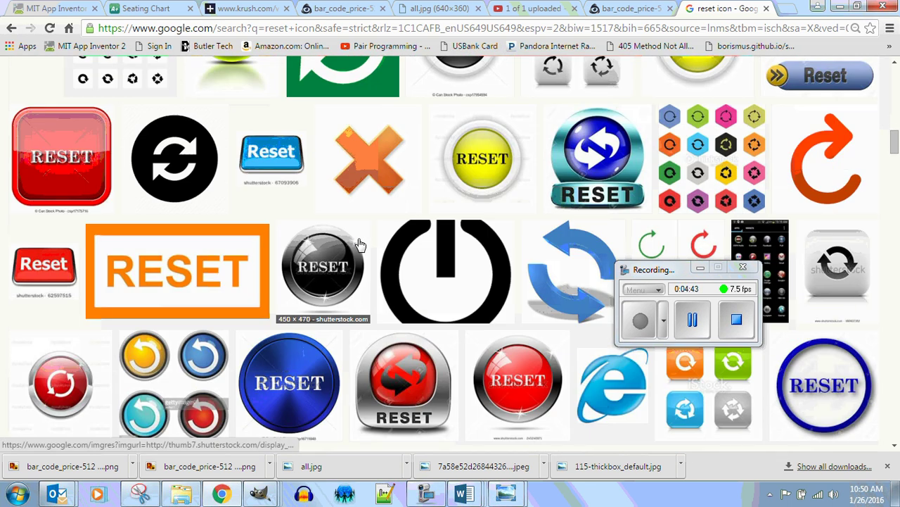
scroll(360, 244, "down", 2)
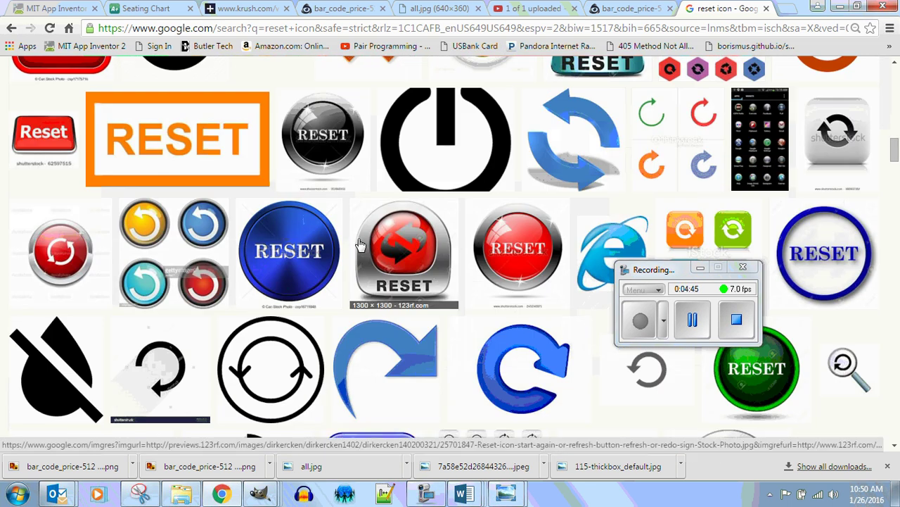
Look through the reset icon image results and preview the round button with a red rim and red circular arrow
scroll(361, 244, "down", 3)
scroll(359, 244, "down", 3)
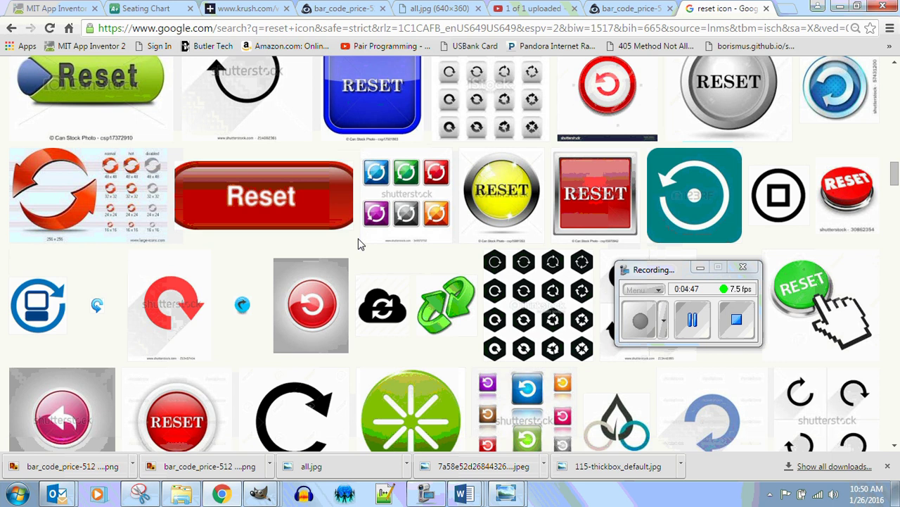
scroll(358, 244, "down", 2)
scroll(358, 244, "down", 2)
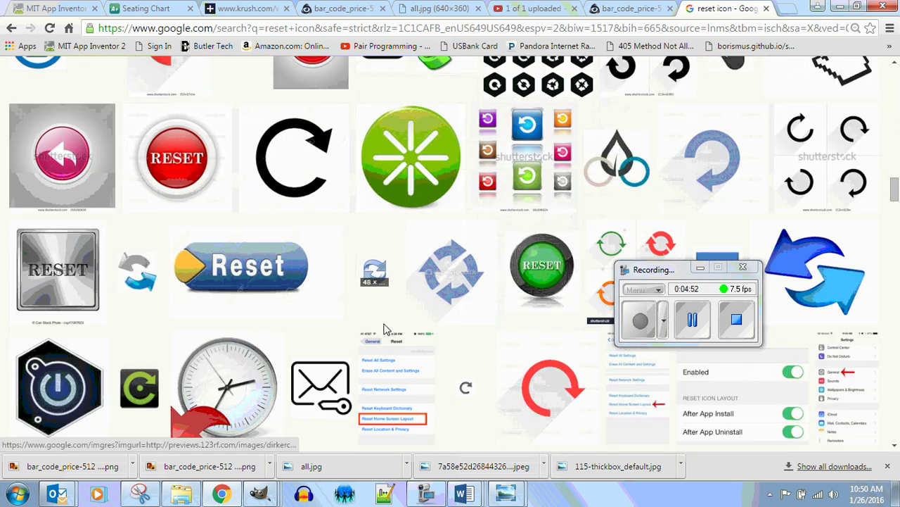
scroll(401, 352, "down", 4)
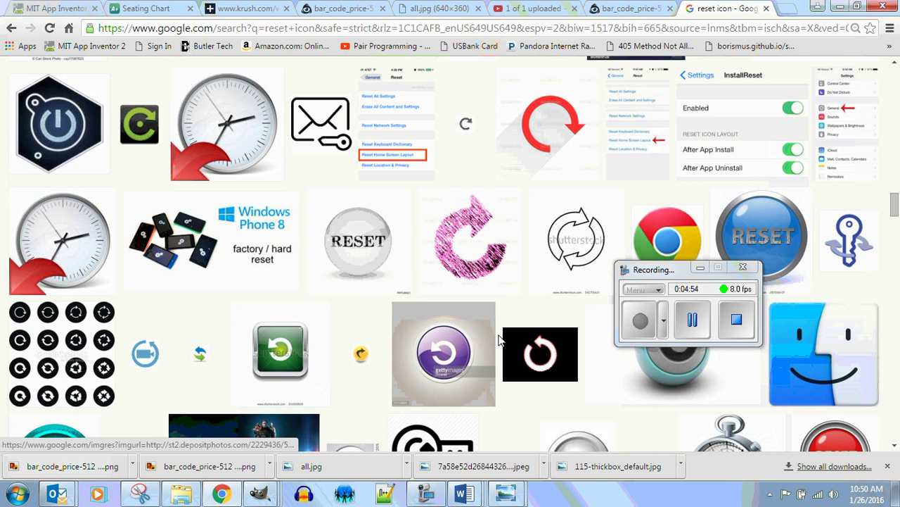
scroll(501, 340, "down", 3)
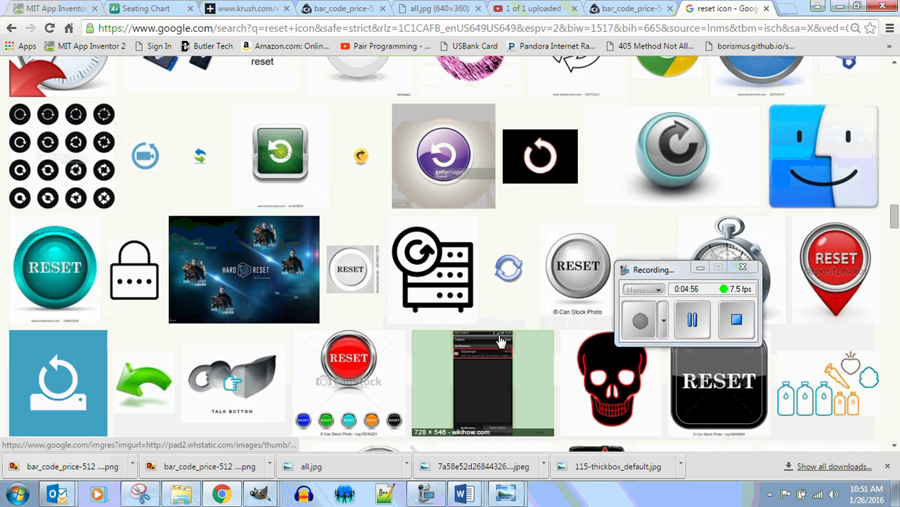
scroll(501, 341, "down", 3)
scroll(248, 321, "down", 2)
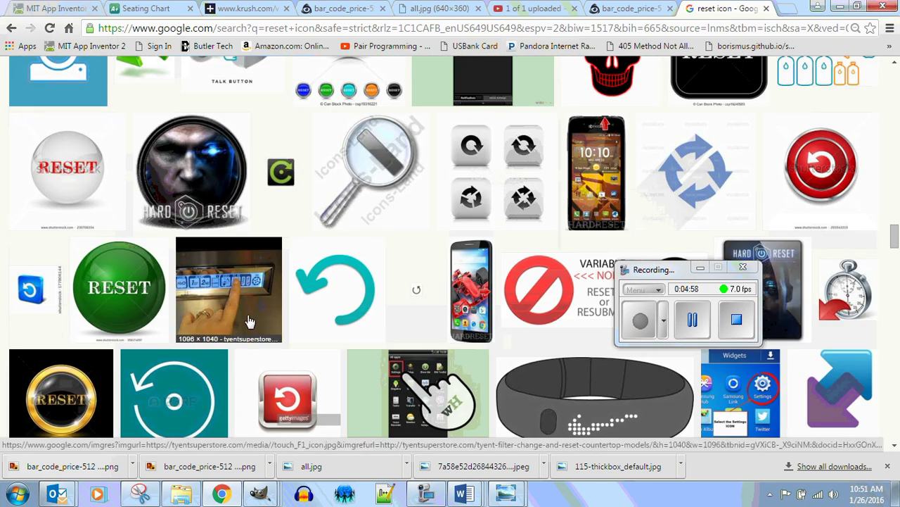
scroll(365, 301, "up", 15)
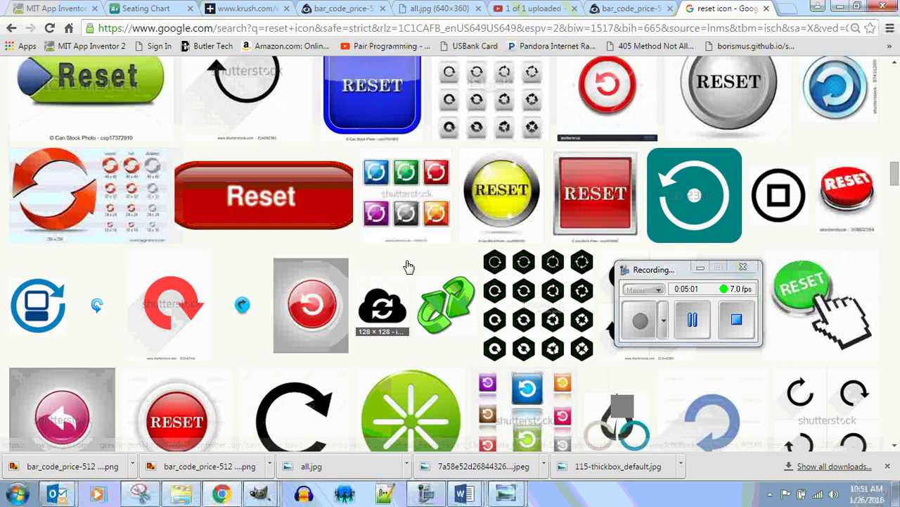
scroll(409, 266, "up", 5)
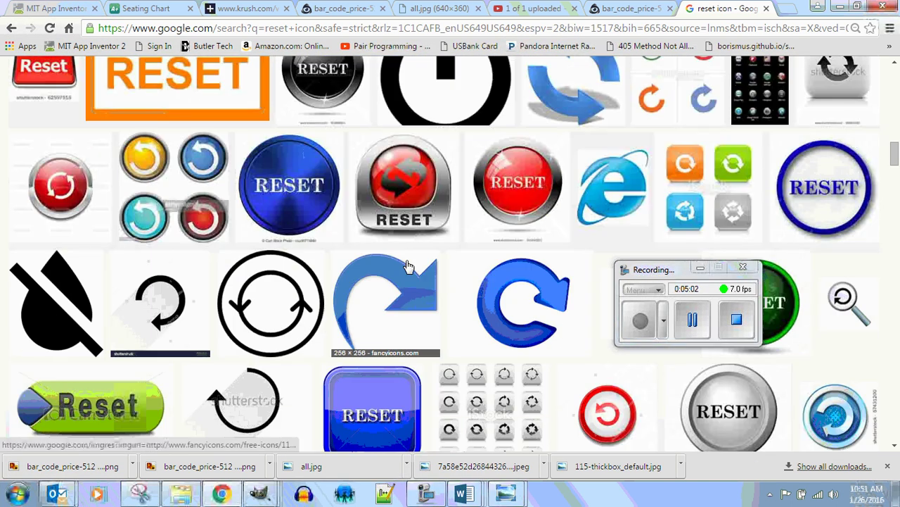
left_click(609, 415)
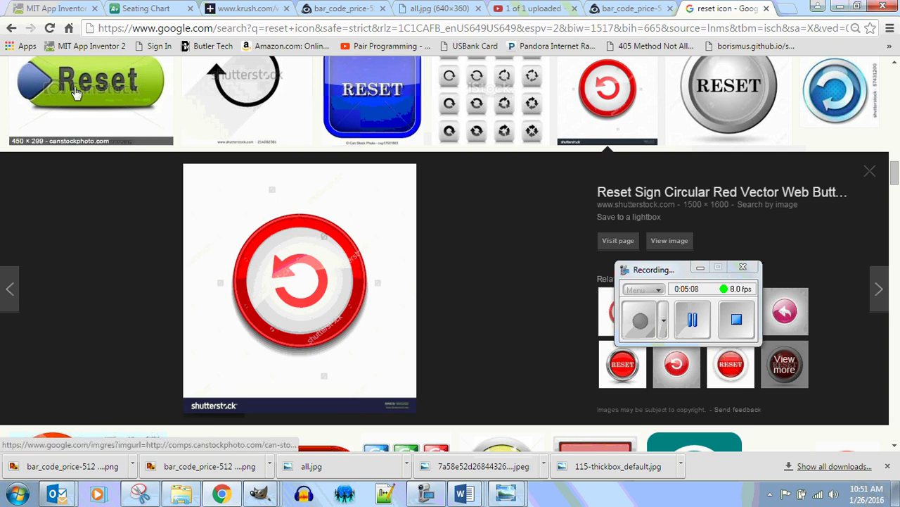
left_click(11, 29)
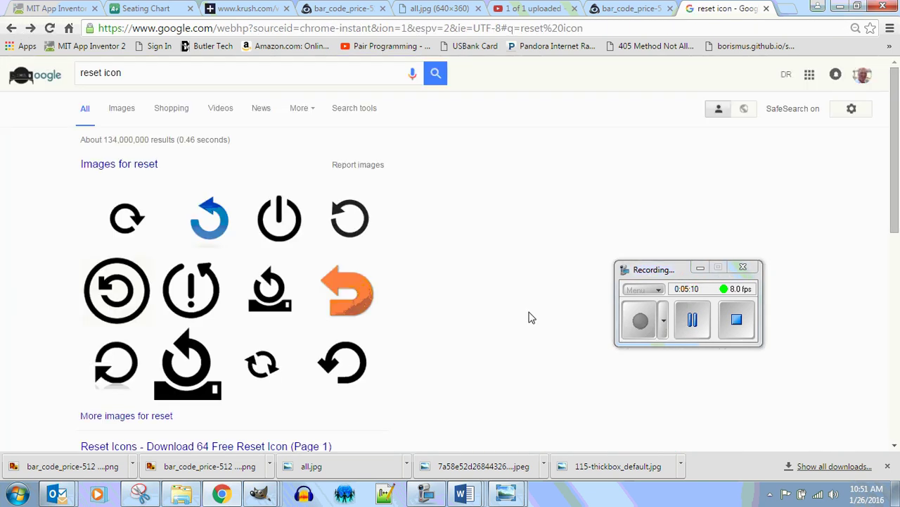
Reopen the reset icon image results and preview the square white-and-red Reset button with two arrows
left_click(123, 109)
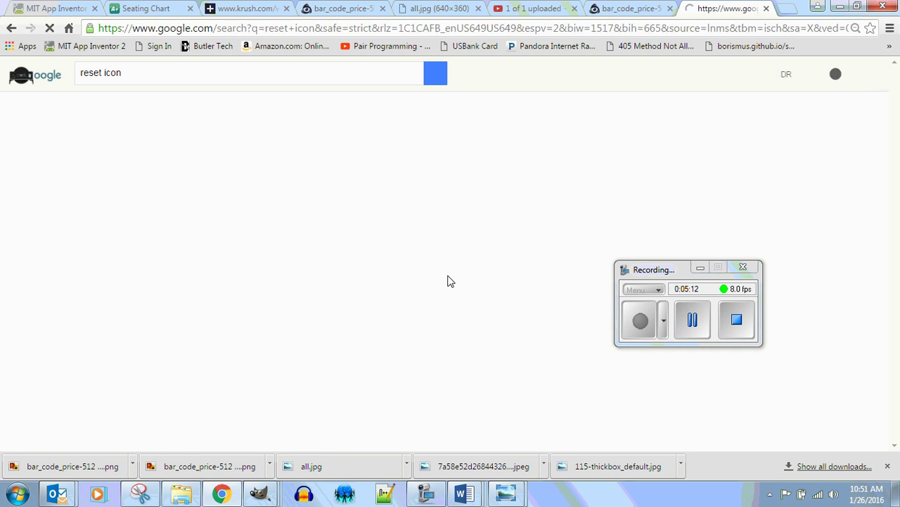
scroll(449, 280, "down", 2)
scroll(448, 280, "down", 1)
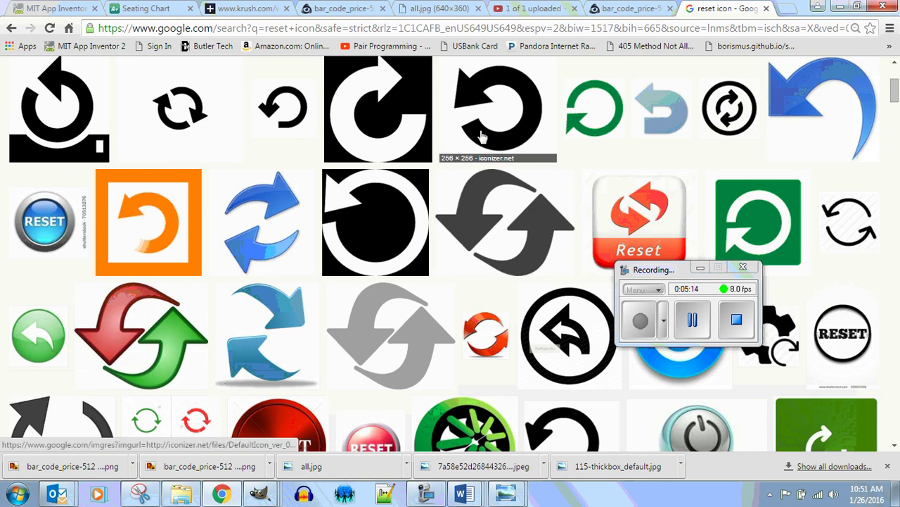
scroll(373, 380, "down", 3)
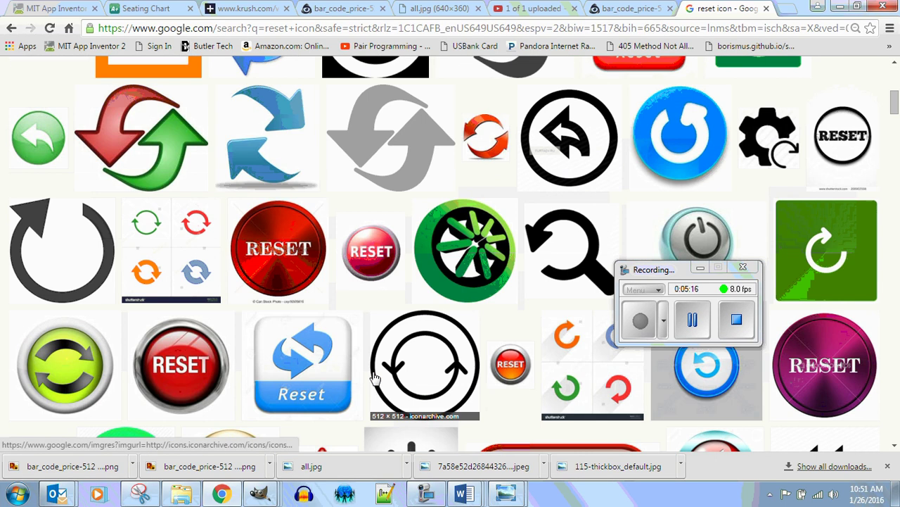
scroll(374, 378, "up", 2)
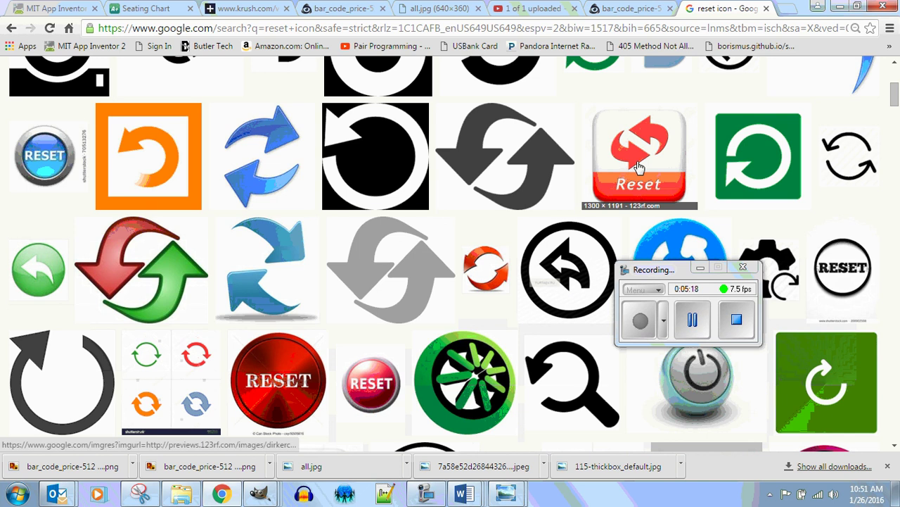
left_click(637, 163)
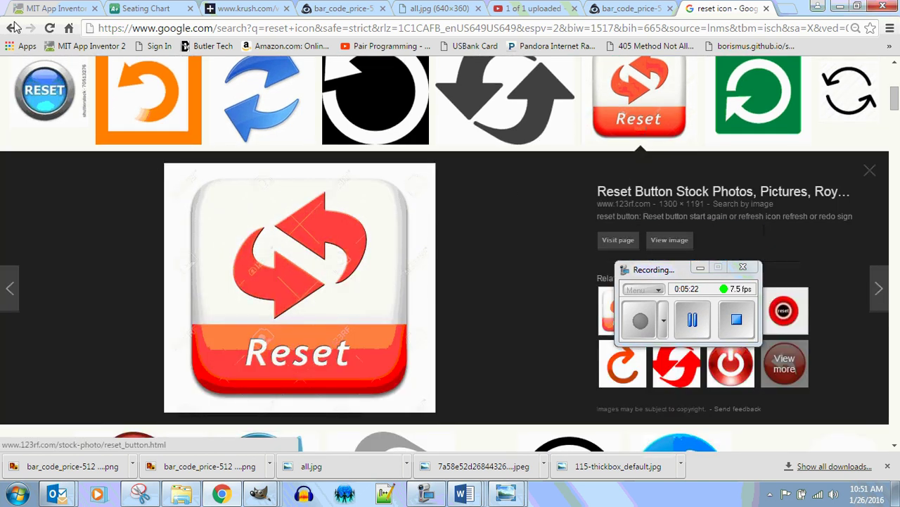
left_click(10, 30)
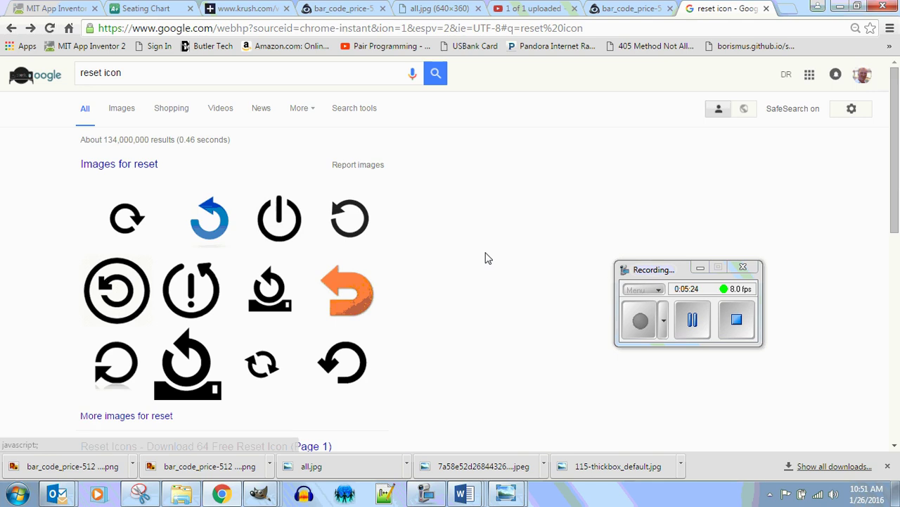
Return to the reset icon image results and examine them for a round red button with plain RESET lettering
left_click(125, 114)
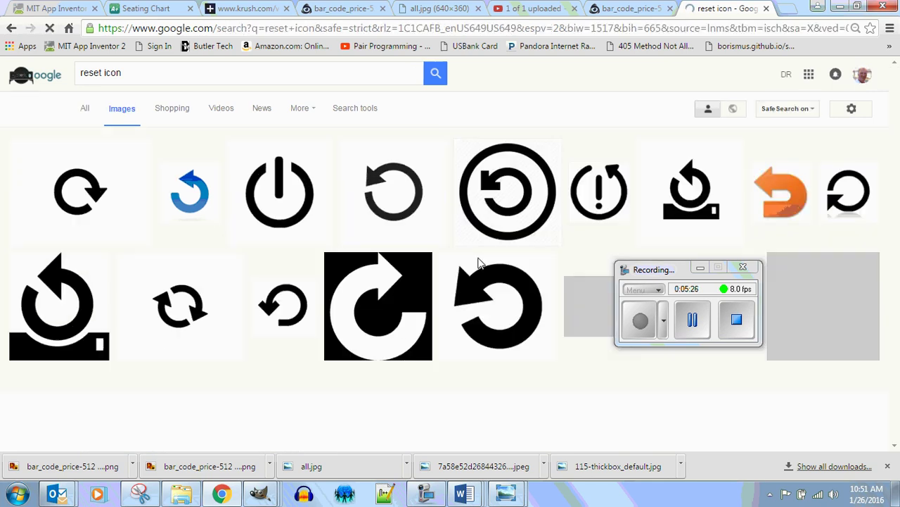
scroll(479, 263, "down", 7)
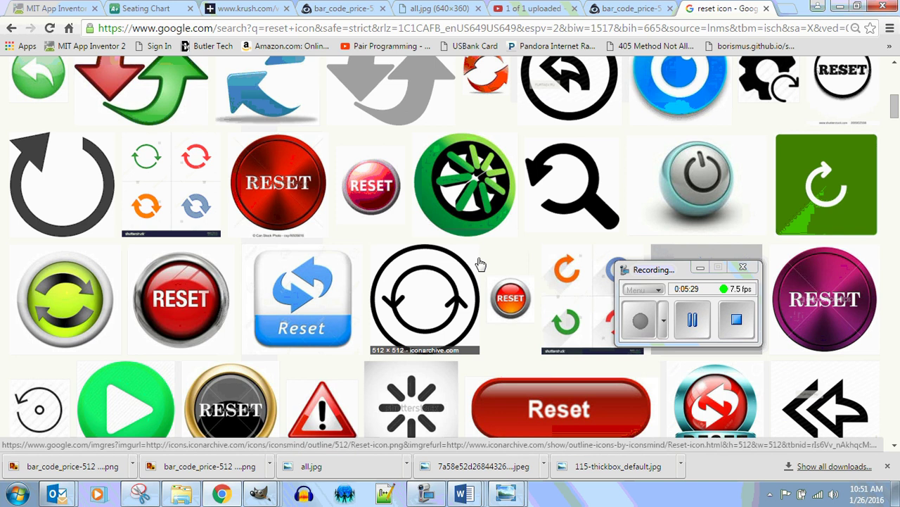
scroll(479, 263, "down", 2)
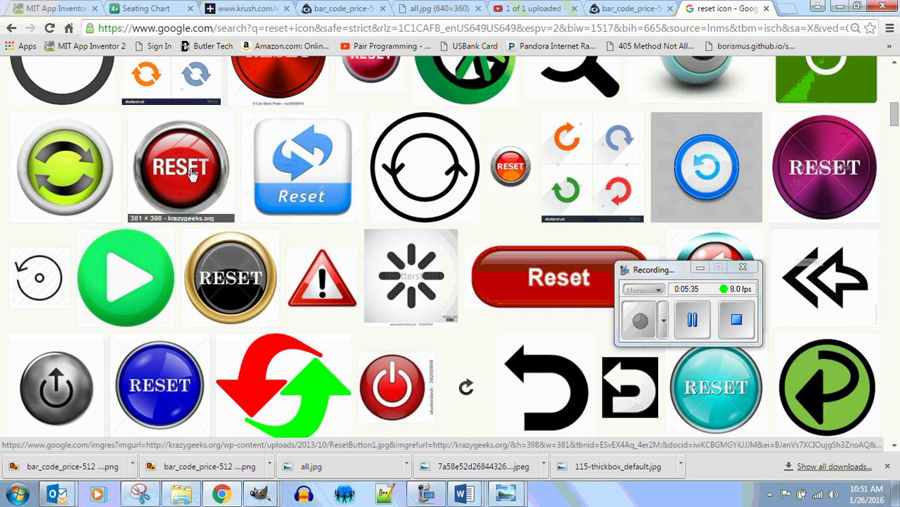
scroll(192, 173, "down", 5)
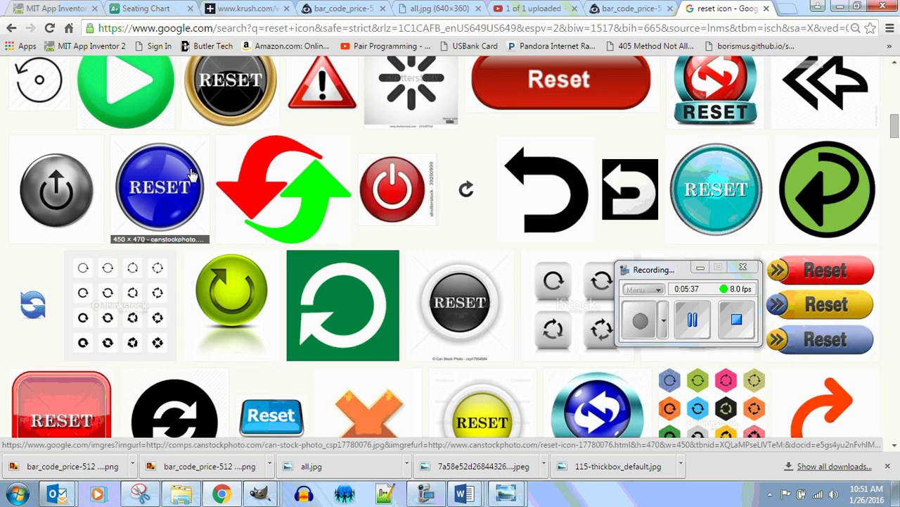
scroll(190, 173, "down", 2)
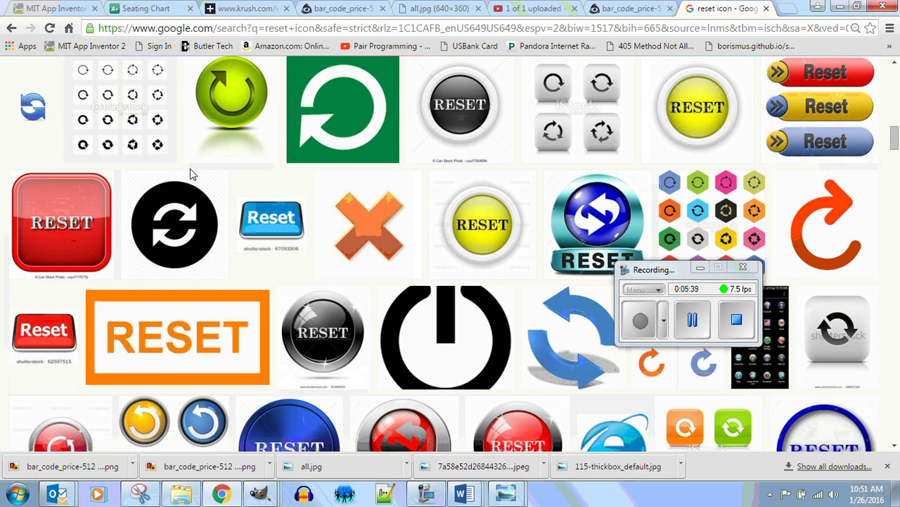
scroll(191, 174, "down", 2)
scroll(191, 174, "down", 3)
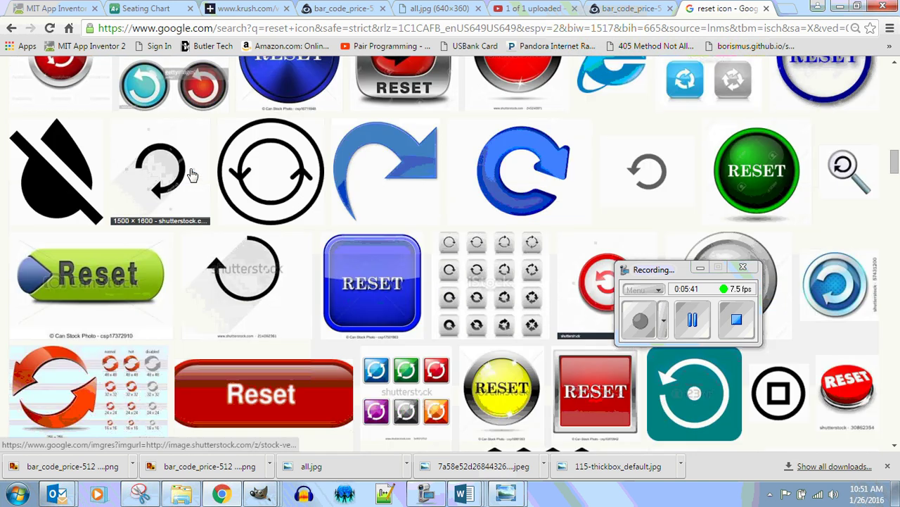
scroll(540, 327, "down", 2)
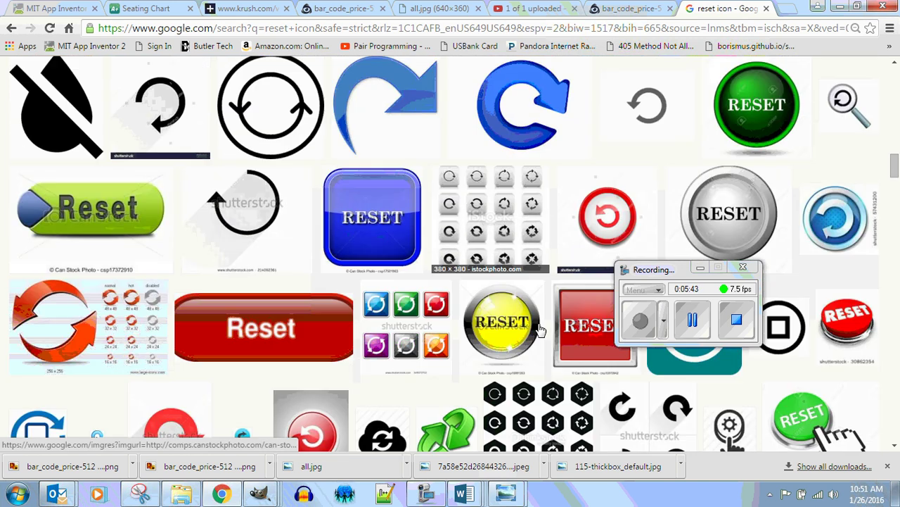
scroll(505, 277, "down", 3)
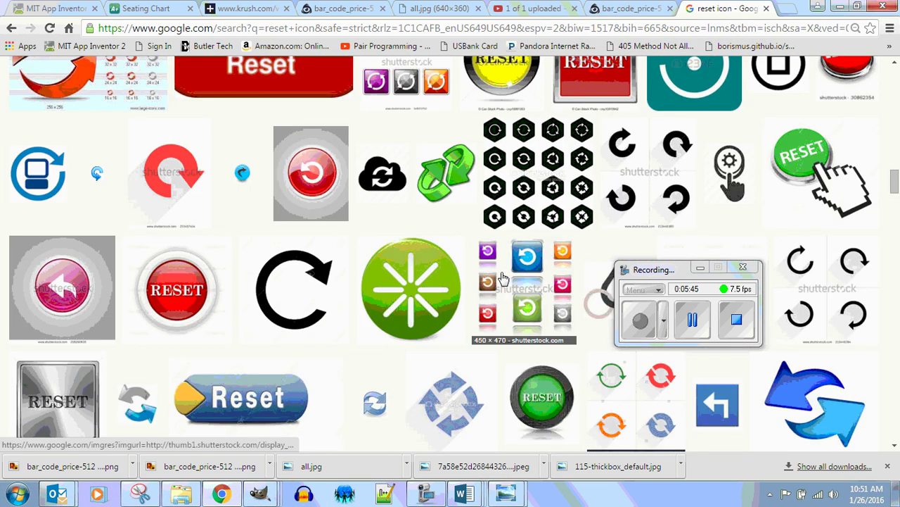
scroll(504, 278, "down", 3)
scroll(446, 287, "down", 3)
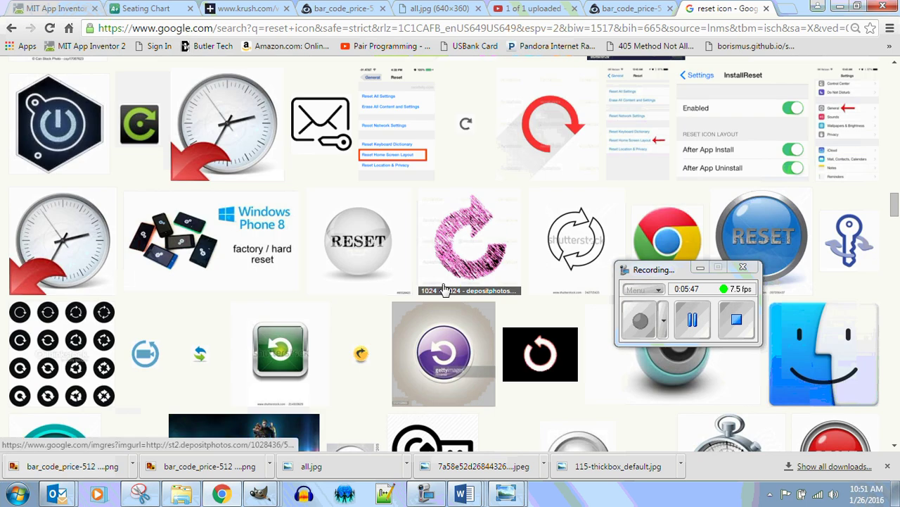
scroll(444, 290, "down", 3)
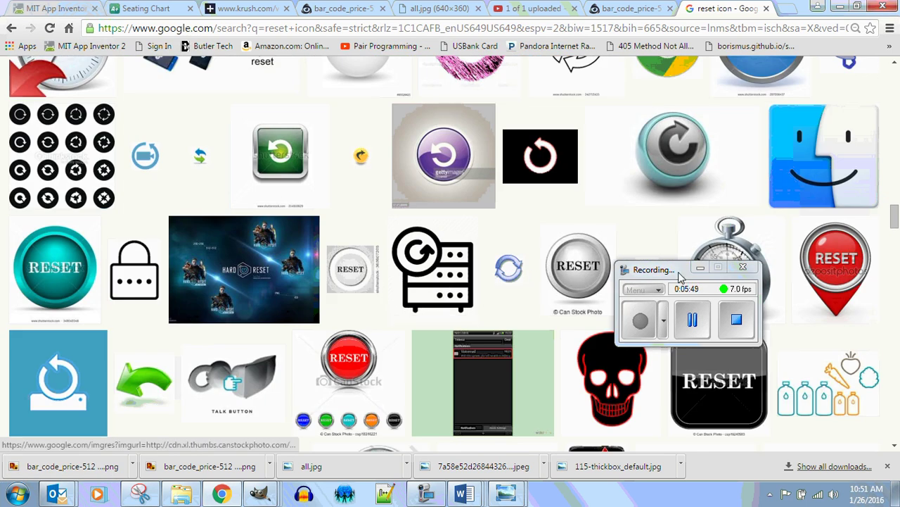
scroll(458, 311, "down", 3)
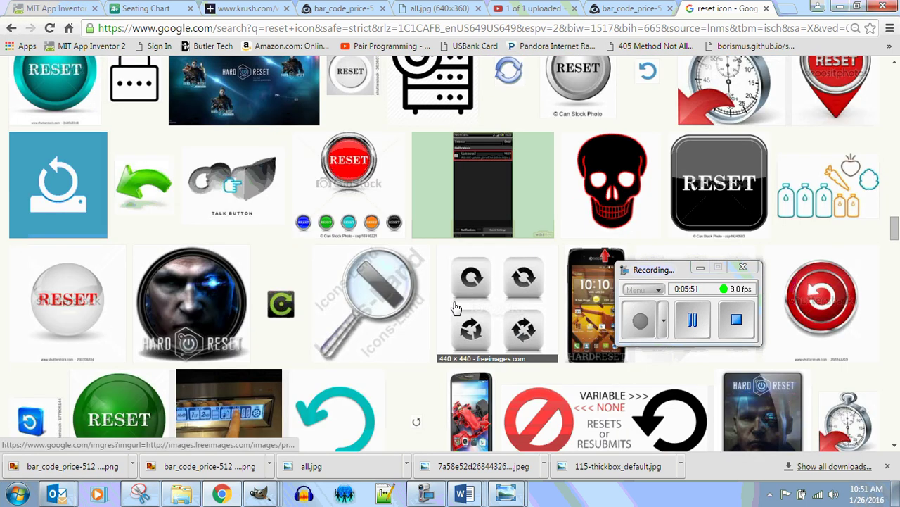
scroll(225, 243, "down", 4)
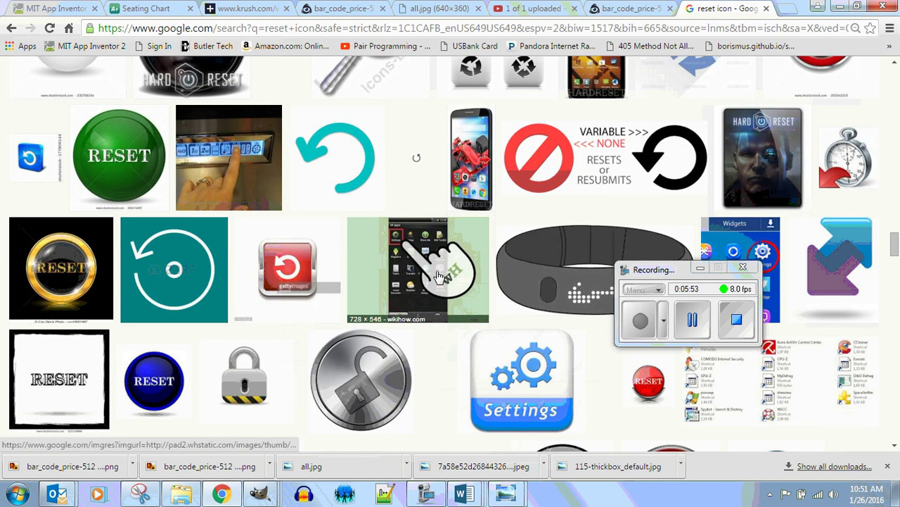
scroll(441, 275, "down", 11)
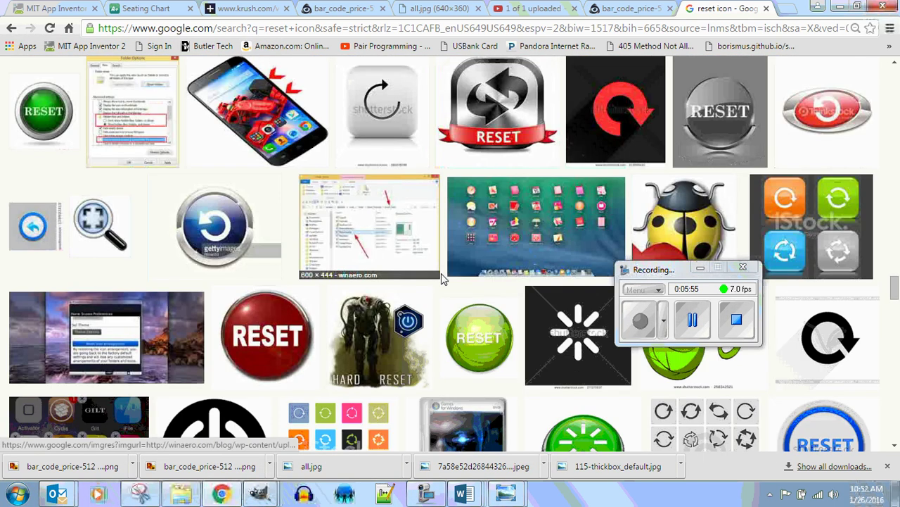
scroll(441, 273, "up", 3)
scroll(439, 278, "down", 3)
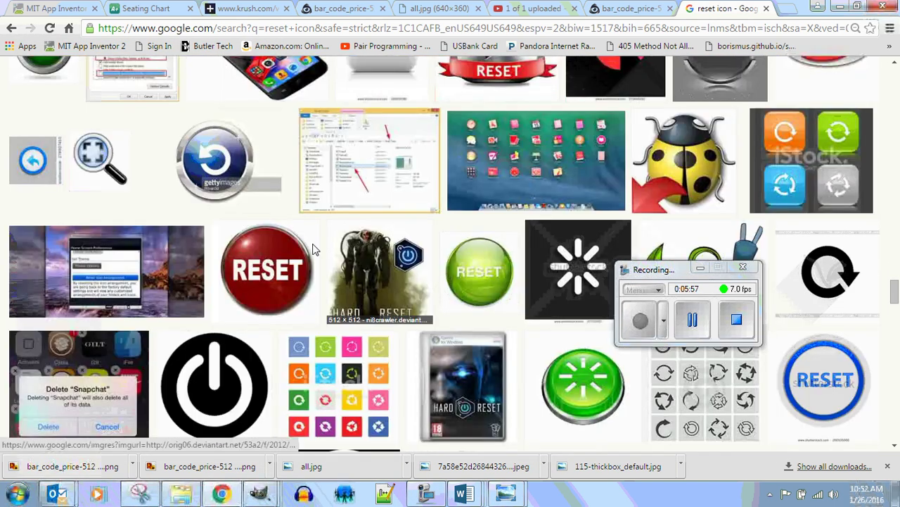
Open the glossy dark red round RESET button full size and save it as JPEG image reset in the Count Me In Tribe Tix 1.1.3 folder
left_click(265, 272)
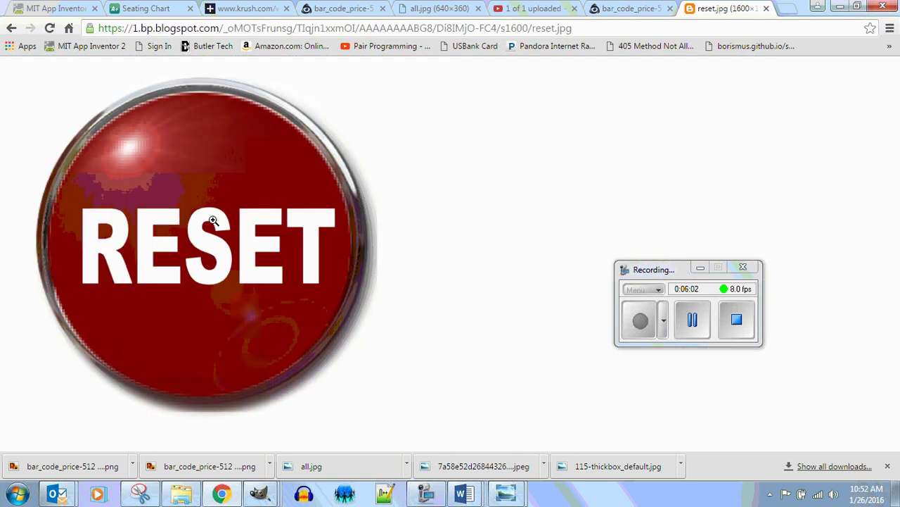
right_click(214, 222)
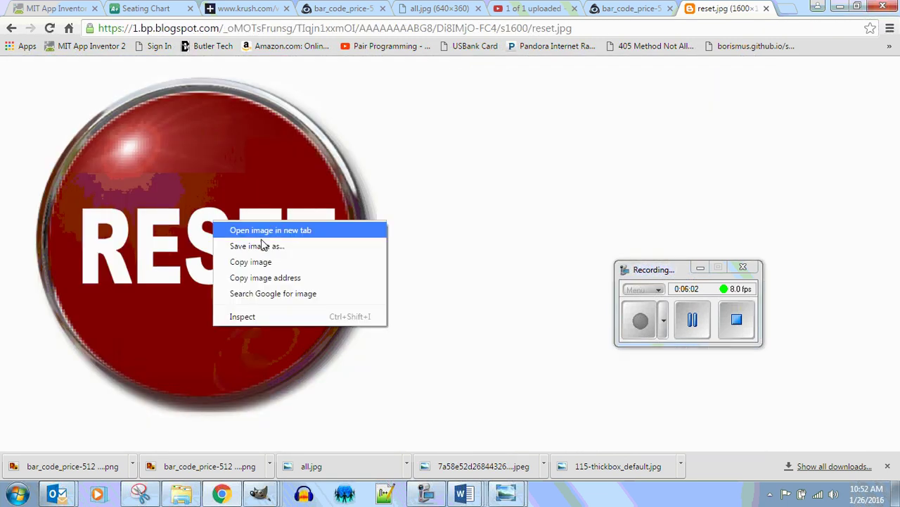
left_click(261, 248)
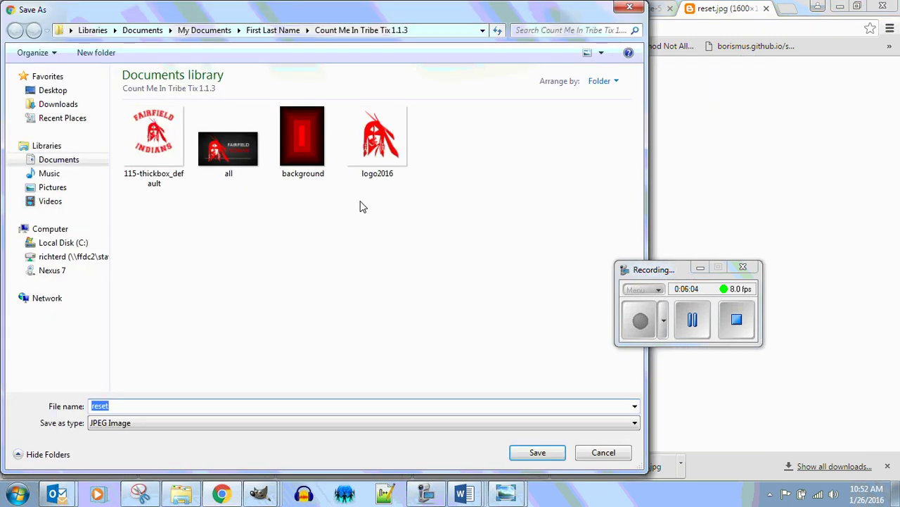
left_click(543, 454)
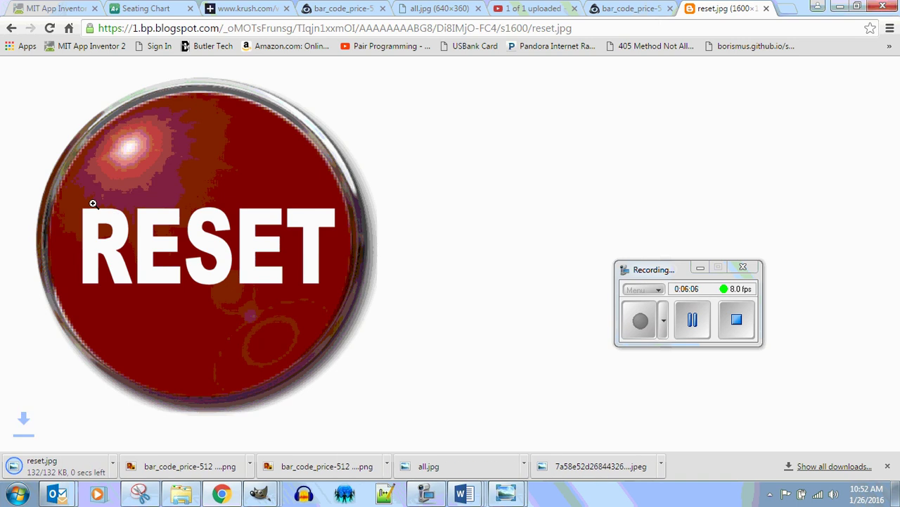
Switch to the file explorer and open the Count Me In Tribe Tix 1.1.3 folder inside First Last Name
left_click(181, 494)
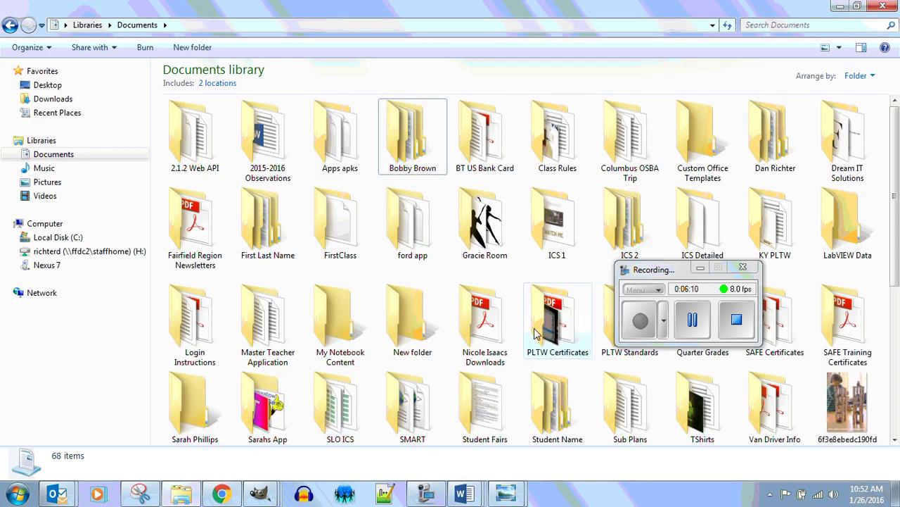
left_click_drag(654, 278, 749, 380)
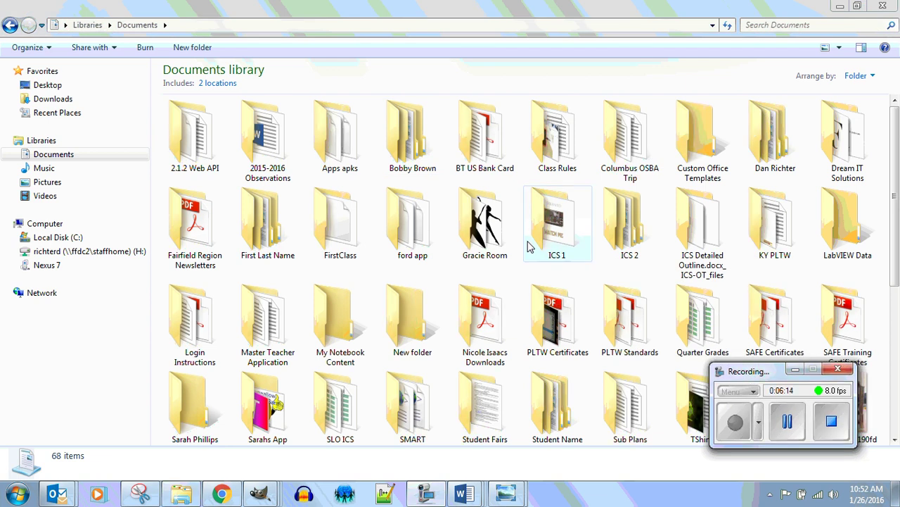
double_click(259, 225)
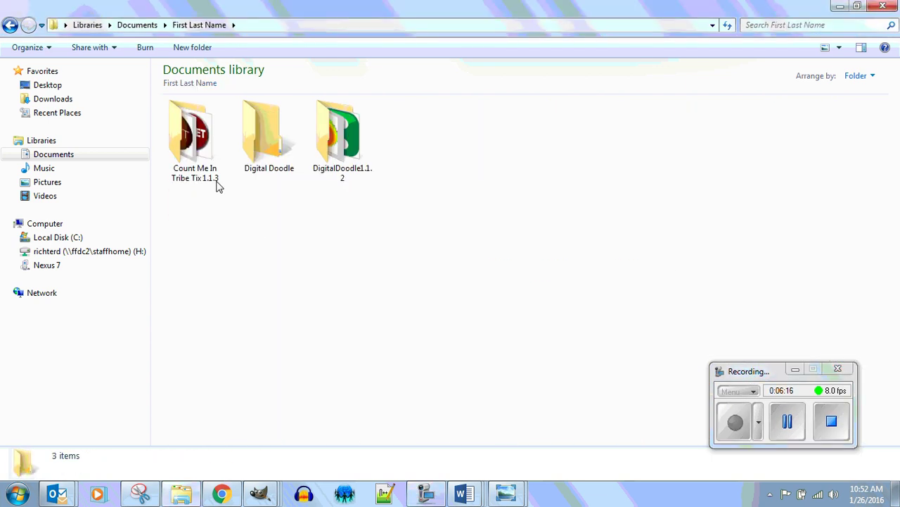
double_click(196, 141)
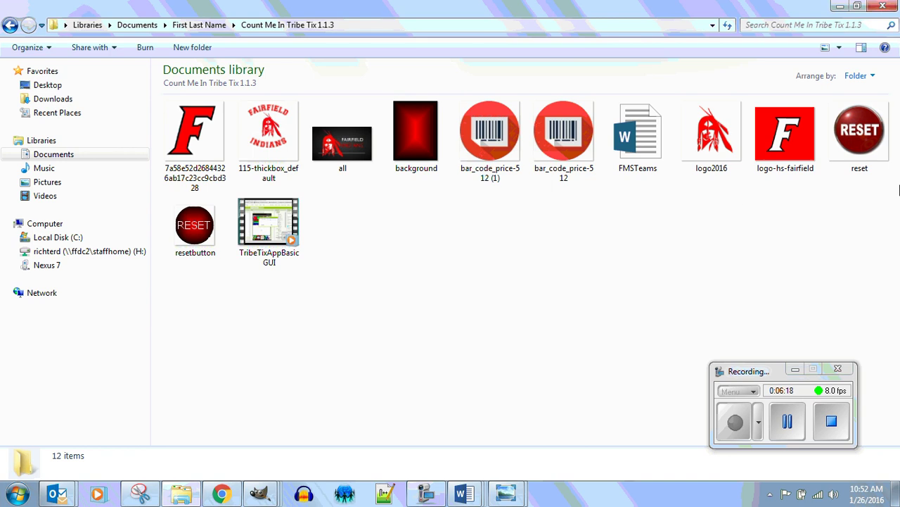
Open the downloaded reset JPEG image for editing in GIMP
right_click(860, 149)
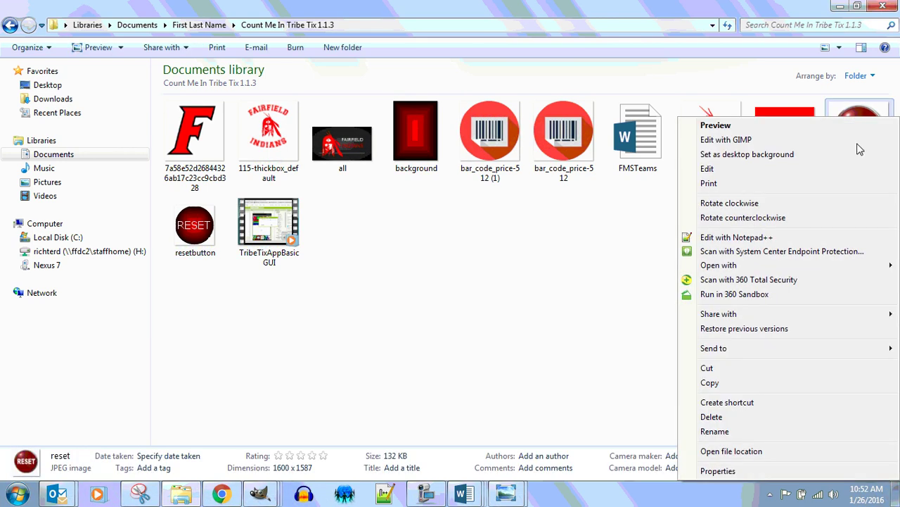
left_click(647, 215)
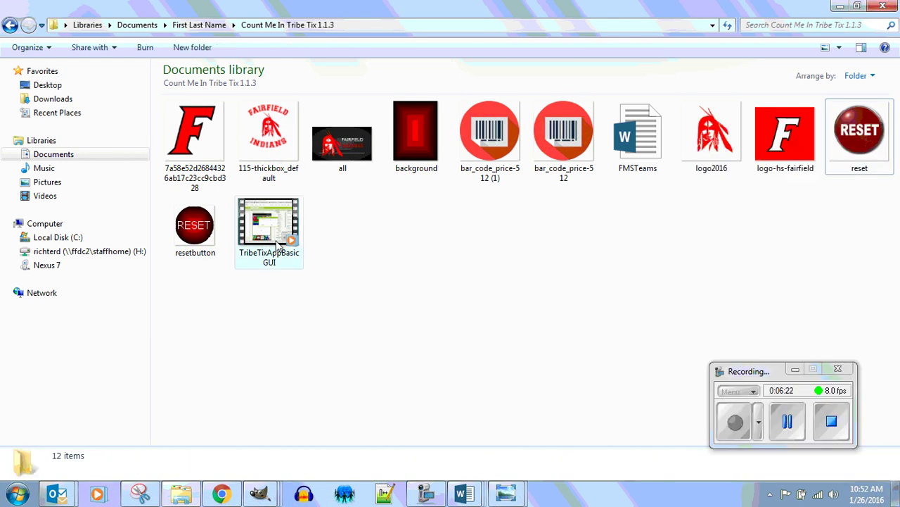
right_click(860, 146)
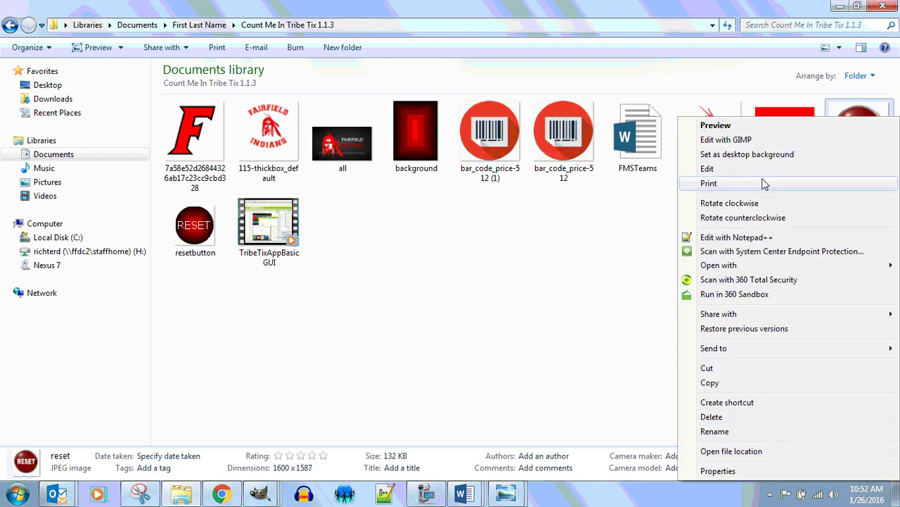
left_click(759, 139)
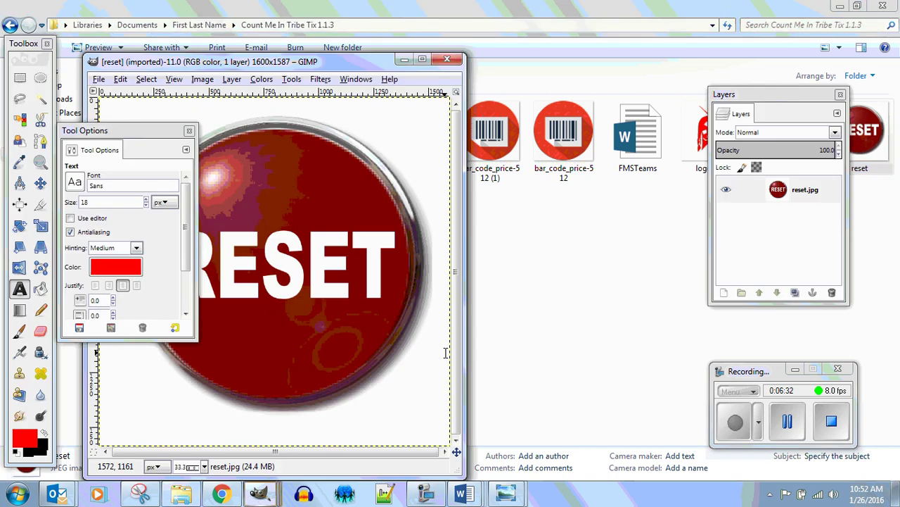
Maximize the image window and add an alpha channel to the reset.jpg layer
left_click(422, 59)
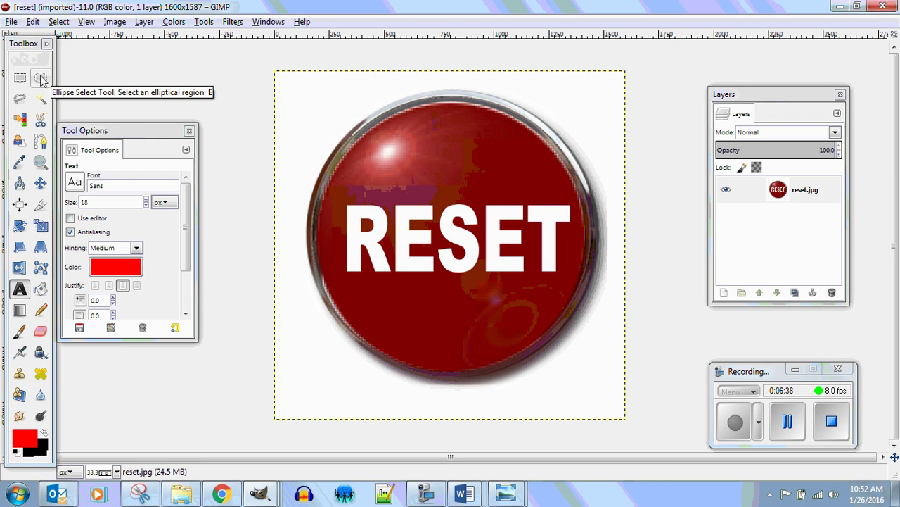
right_click(786, 199)
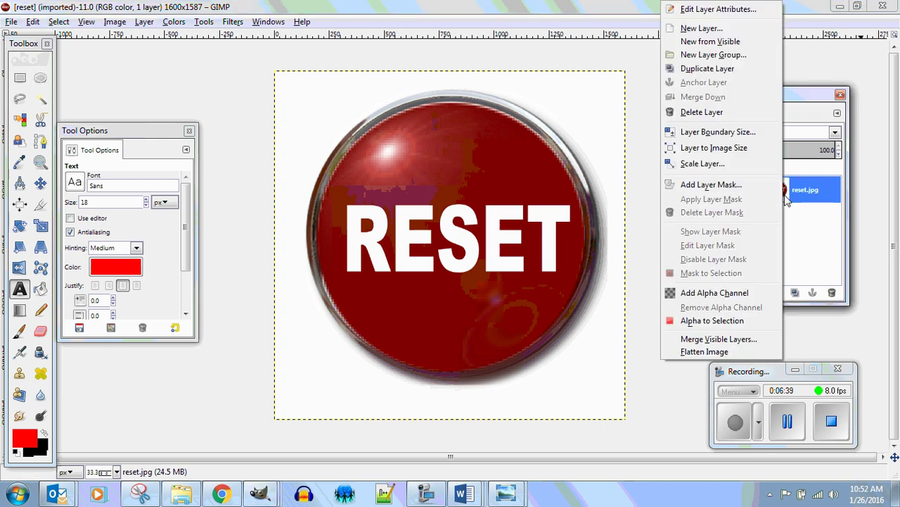
left_click(758, 292)
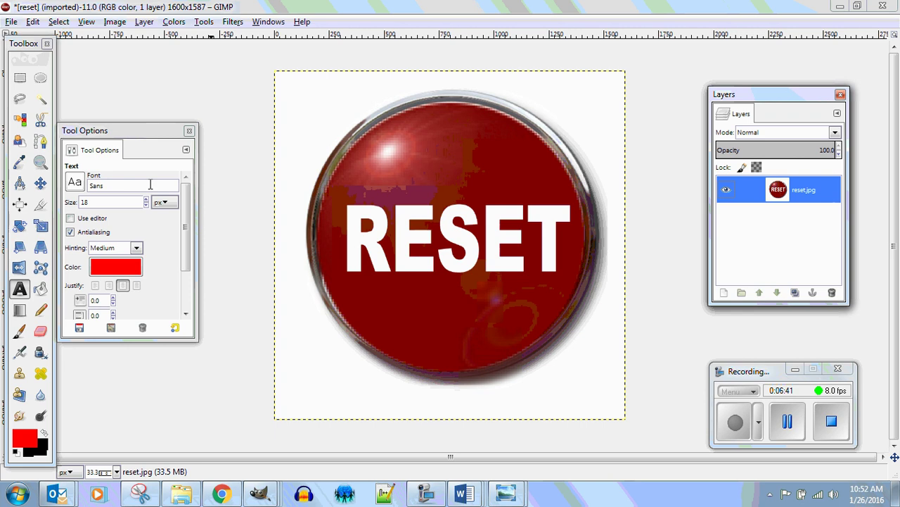
Try selecting the white background by color and deleting it, and undo the deletion
left_click(20, 120)
left_click(332, 113)
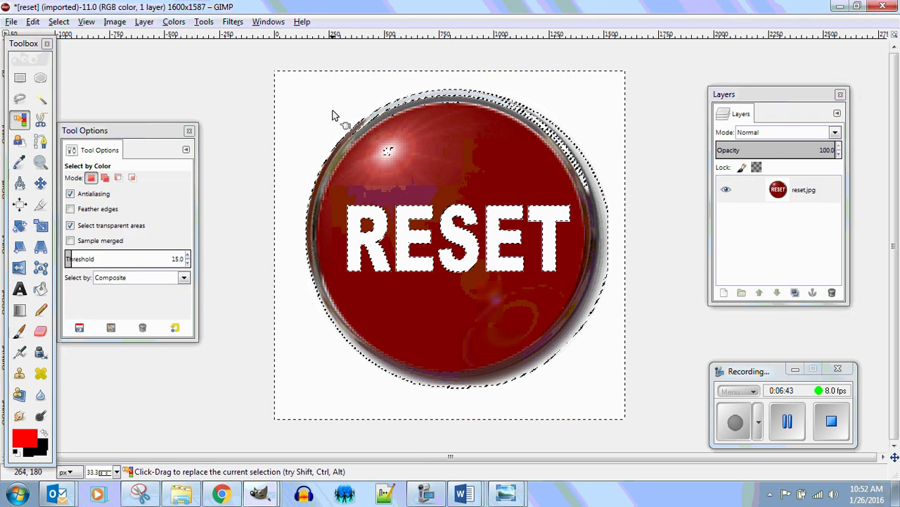
key("Delete")
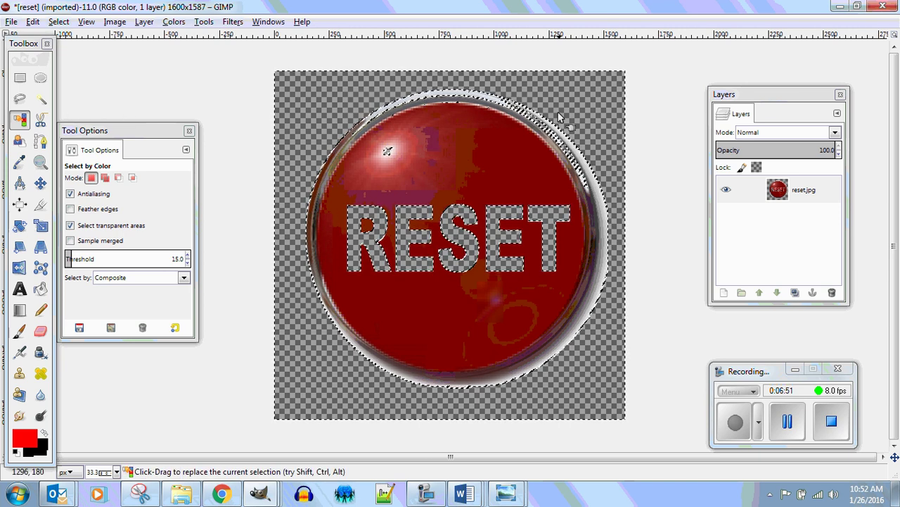
key("ctrl+z")
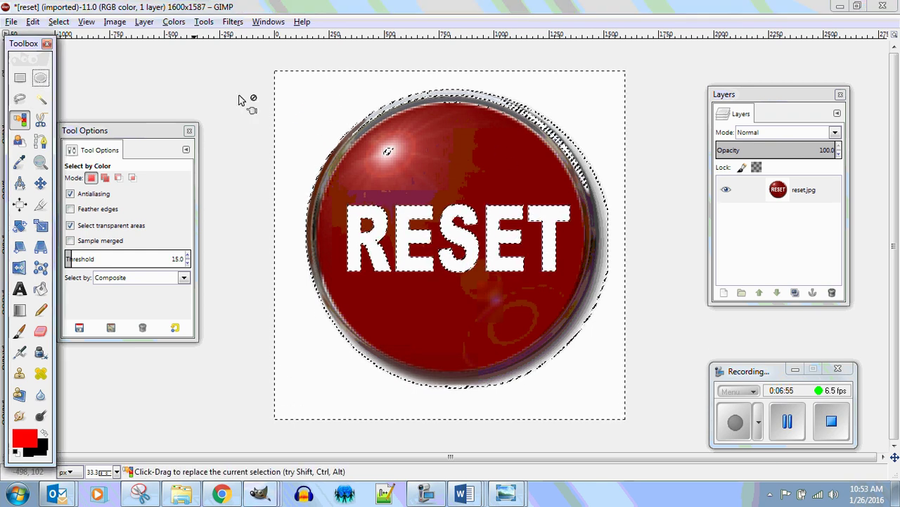
Make an elliptical selection around the RESET button that spans the whole image
key("e")
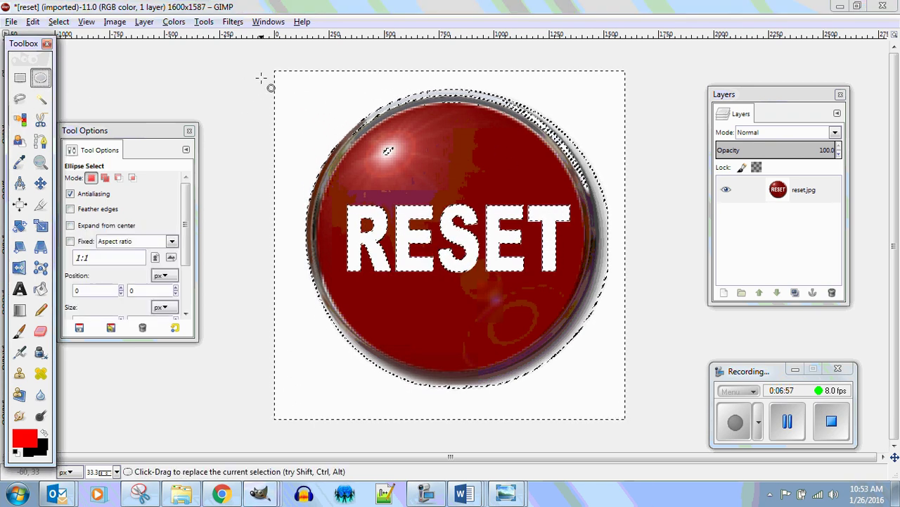
left_click_drag(274, 70, 625, 413)
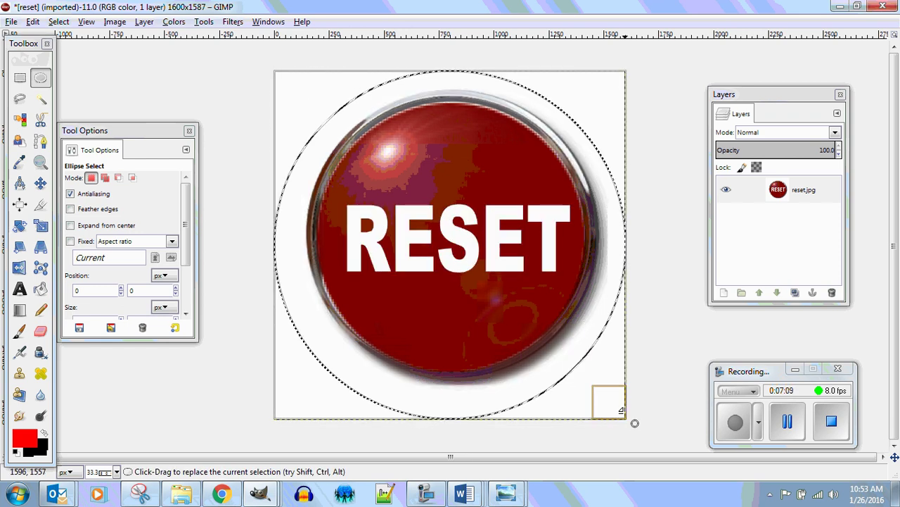
right_click(783, 198)
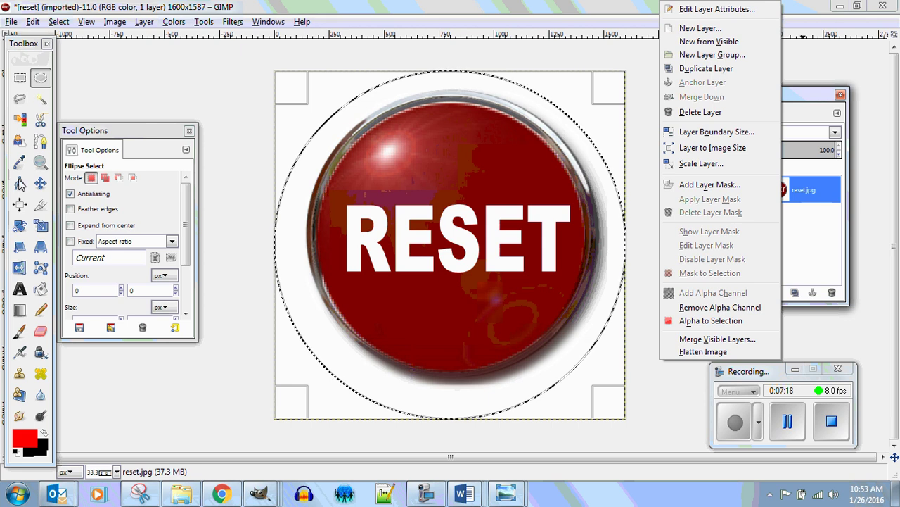
key("Escape")
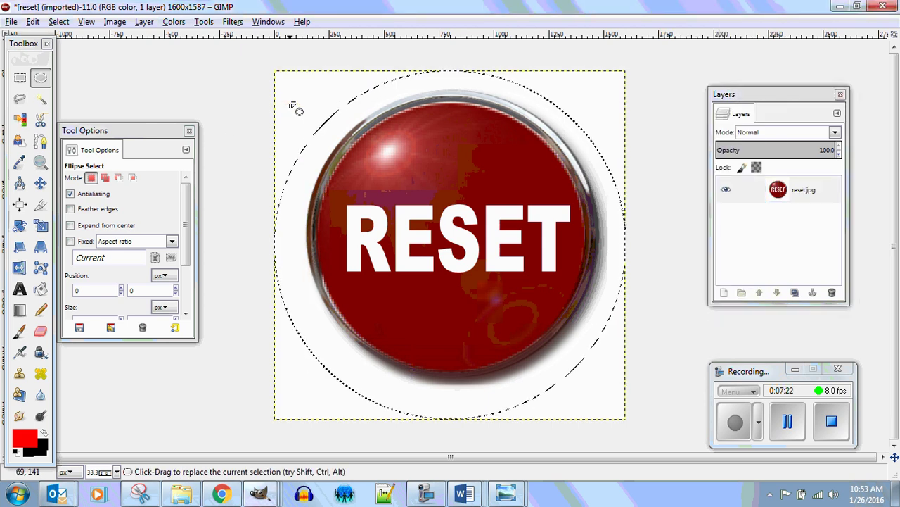
Try clearing the inside of the elliptical selection, undo that, and invert the selection
key("Delete")
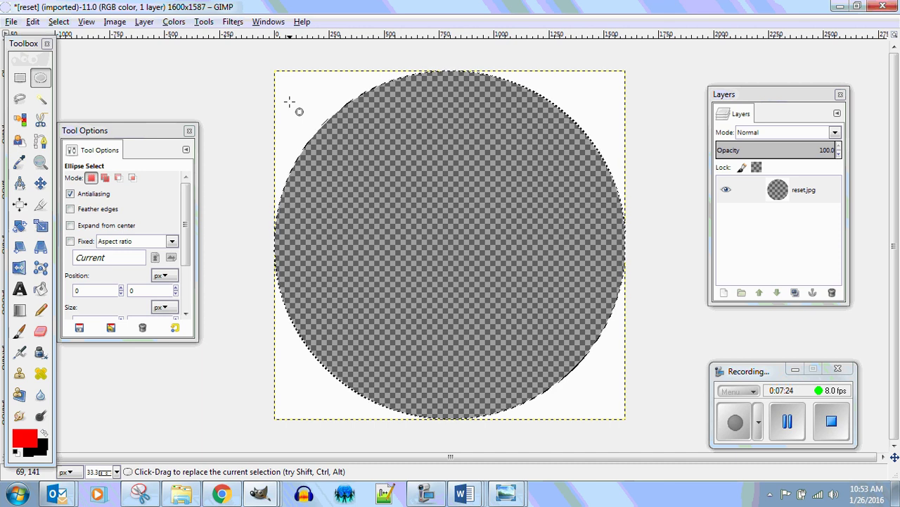
key("ctrl+z")
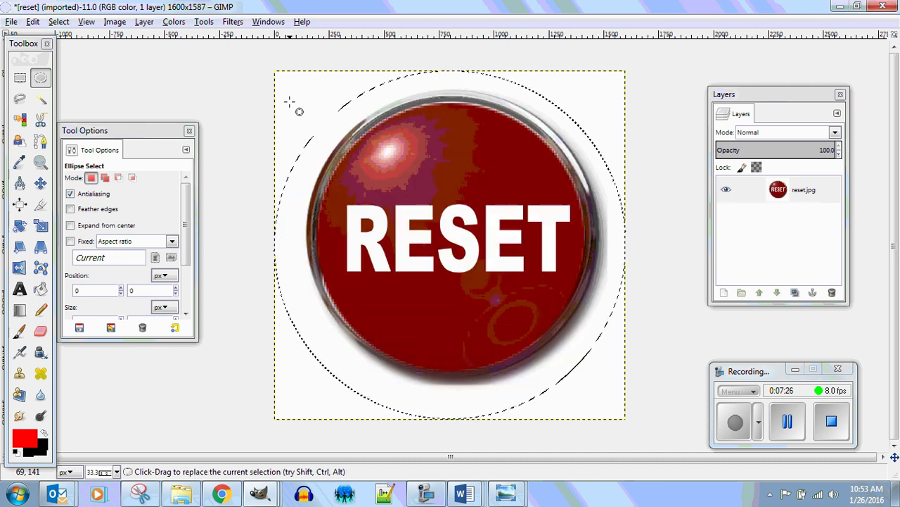
left_click(58, 21)
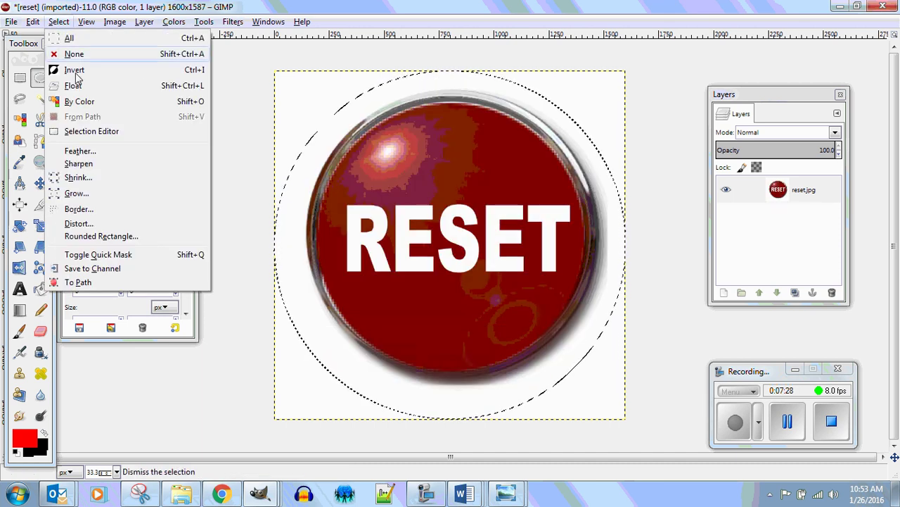
left_click(74, 70)
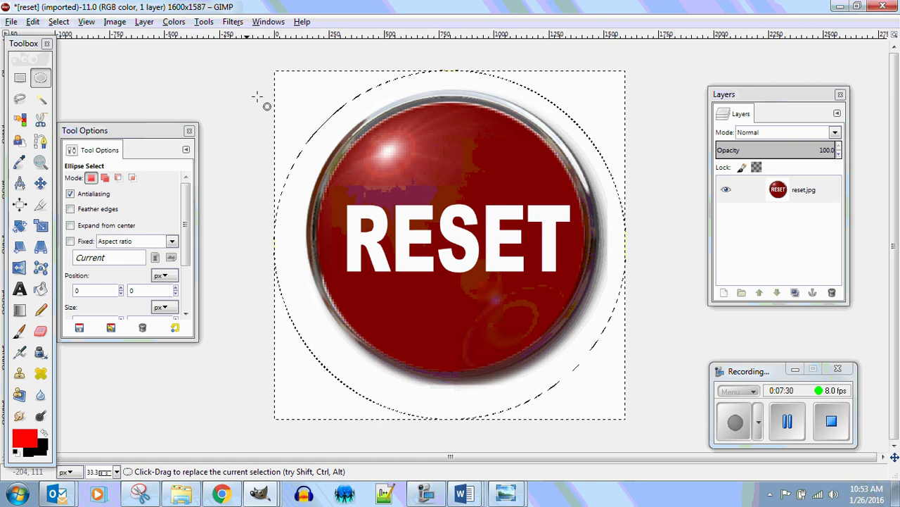
Select the white areas of the image by color and delete them to transparency
left_click(20, 119)
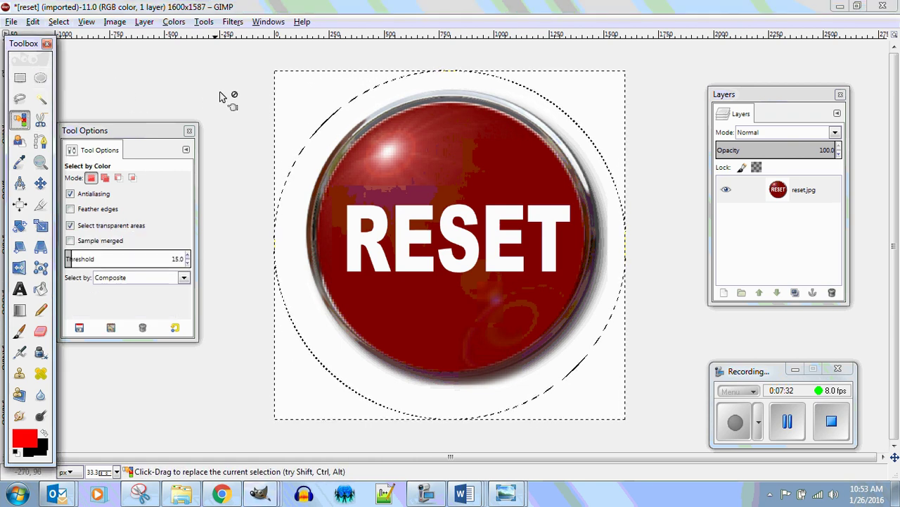
left_click(286, 99)
key("Delete")
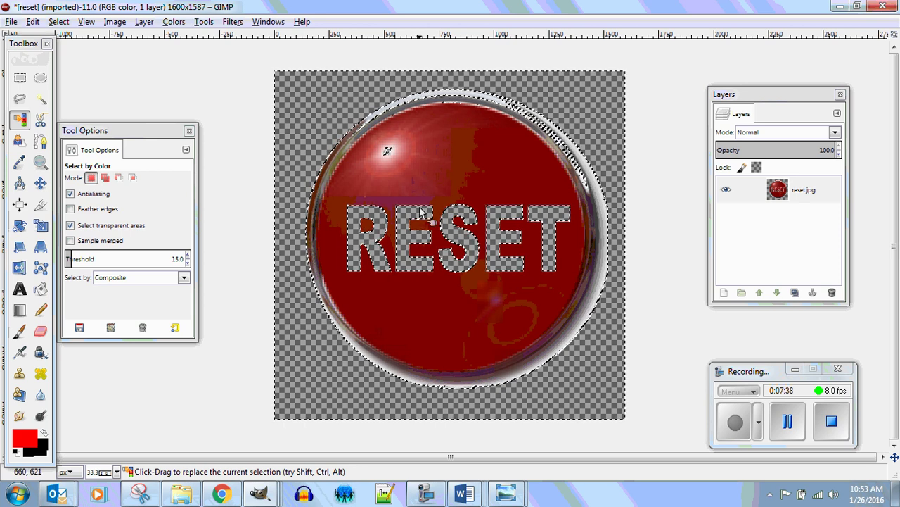
Export the image as reset.png to the Count Me In Tribe Tix 1.1.3 folder with the default PNG options
left_click(11, 21)
left_click(36, 199)
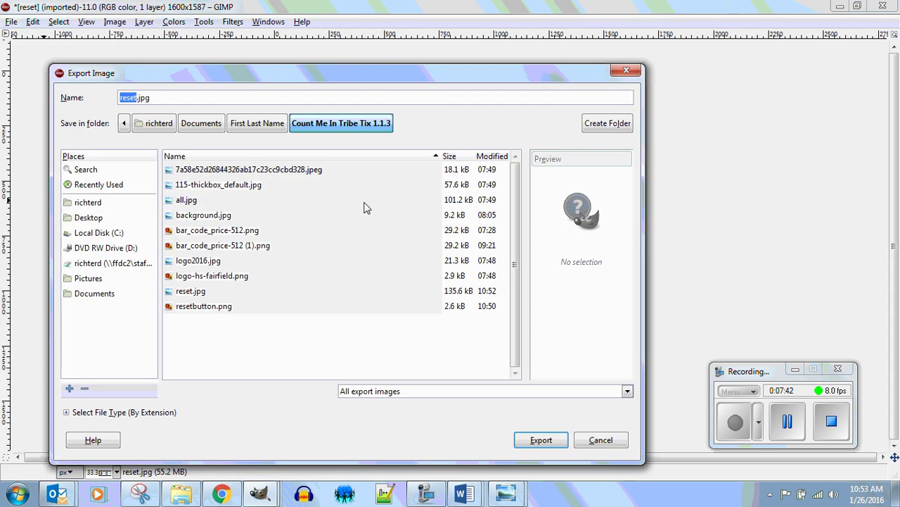
left_click_drag(122, 98, 148, 97)
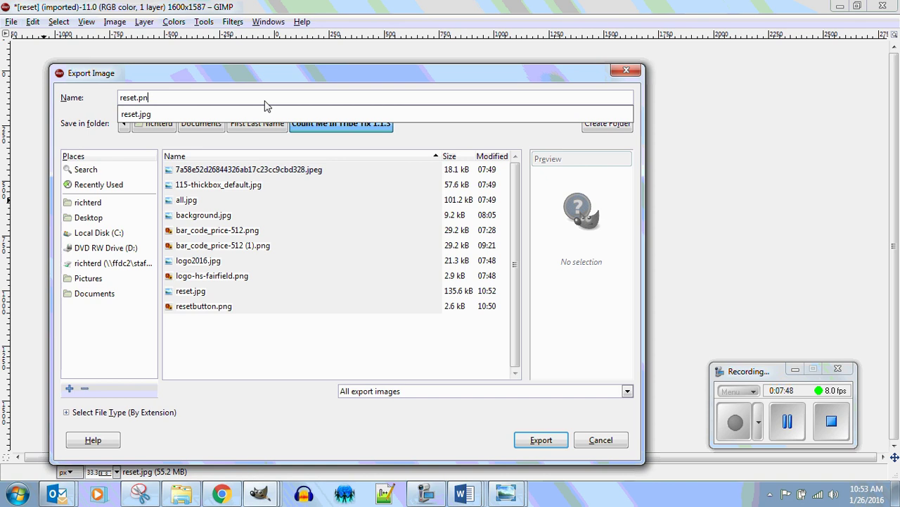
left_click(524, 442)
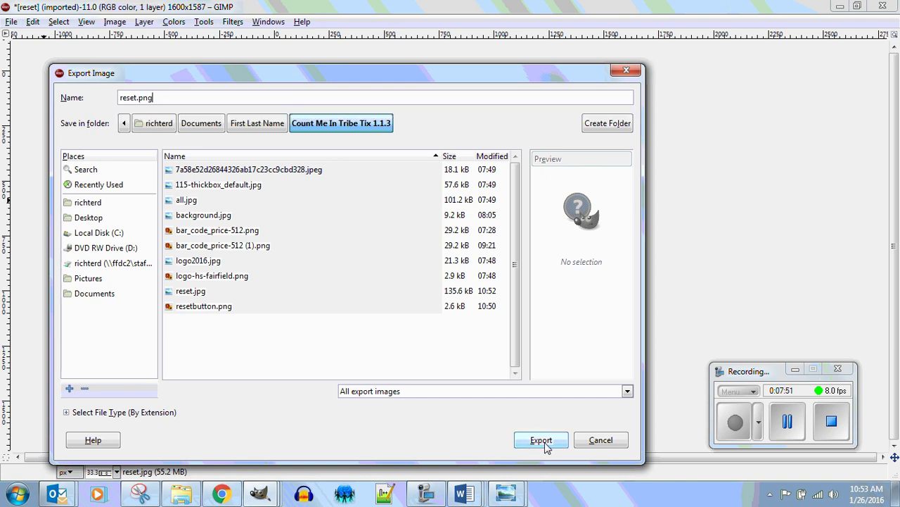
left_click(545, 444)
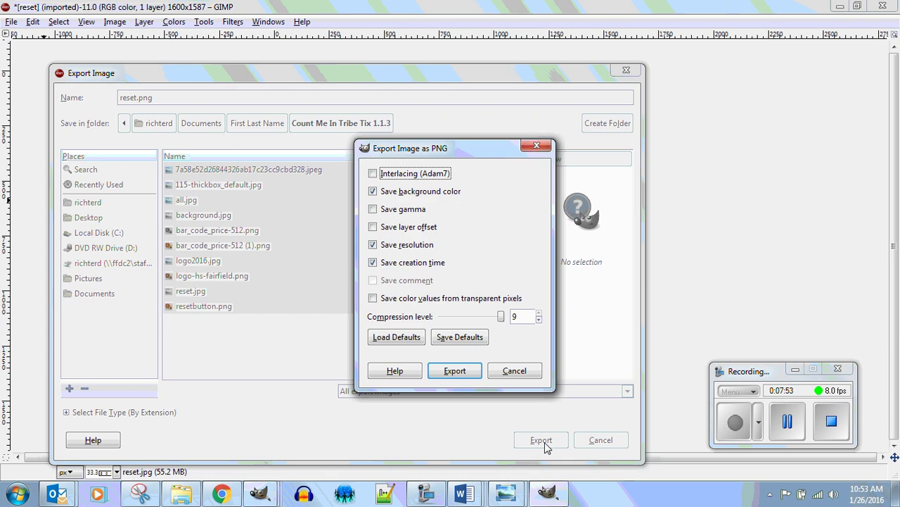
left_click(476, 374)
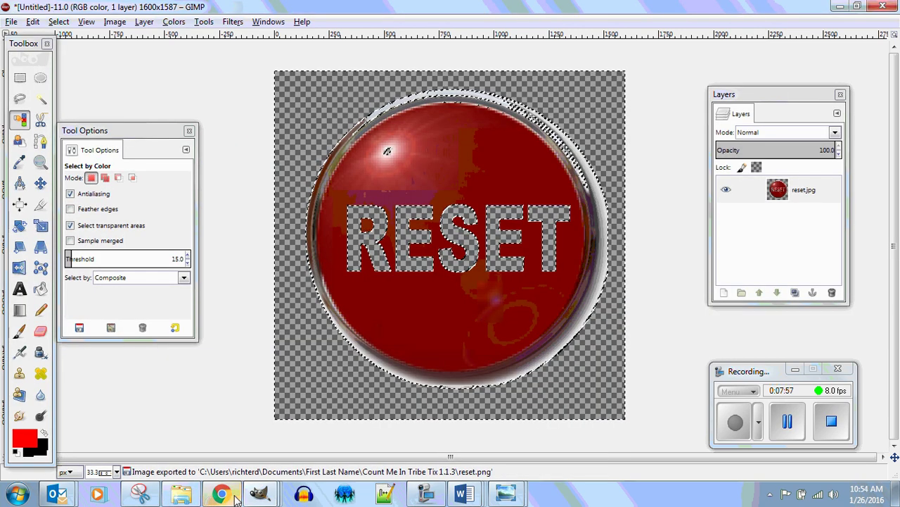
Switch to the App Inventor project in Chrome and upload reset.png from the Count Me In Tribe Tix 1.1.3 folder as btnReset's image
left_click(227, 497)
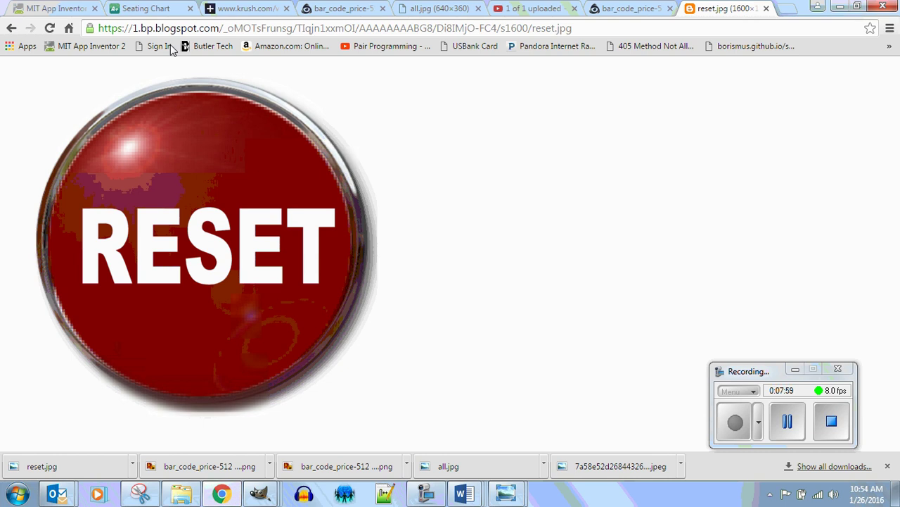
left_click(56, 9)
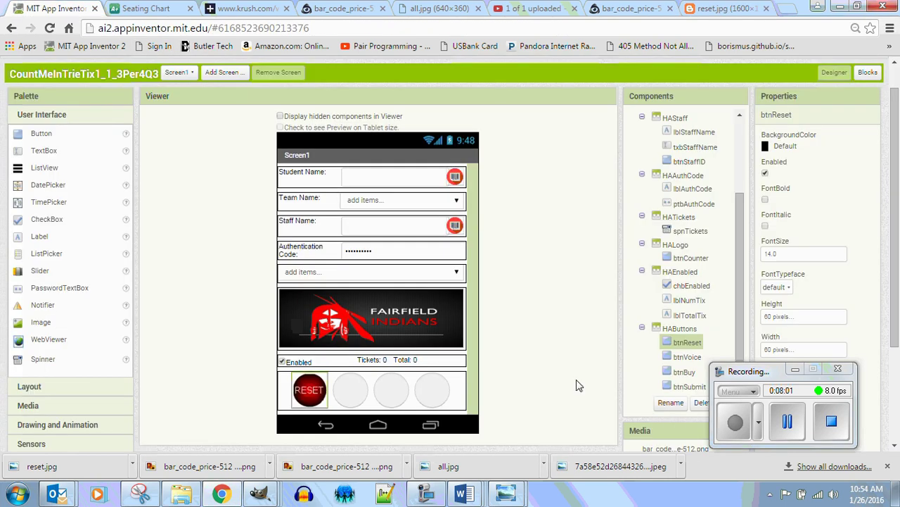
left_click_drag(783, 374, 813, 425)
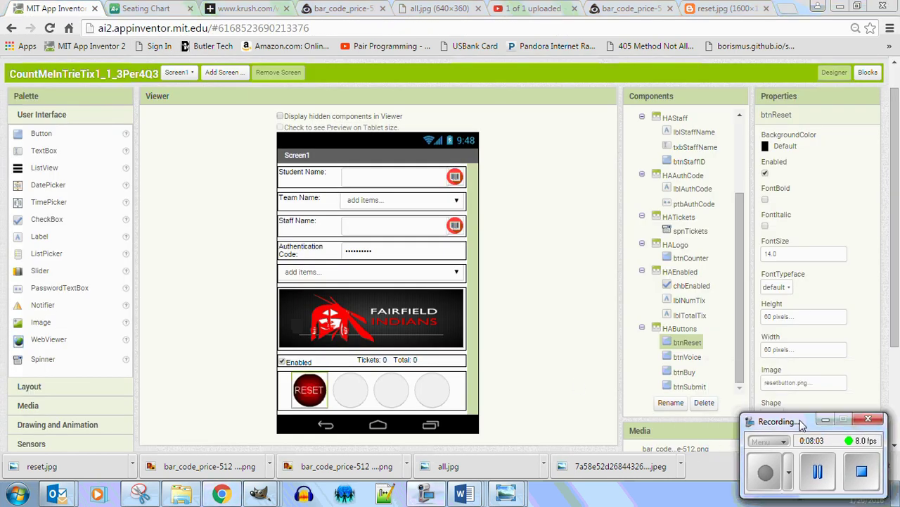
left_click(816, 384)
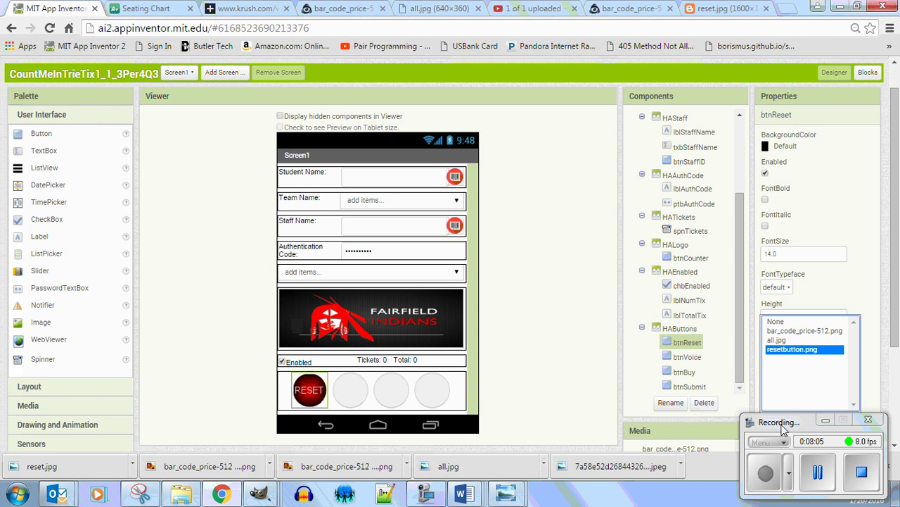
left_click_drag(783, 429, 793, 449)
left_click(805, 420)
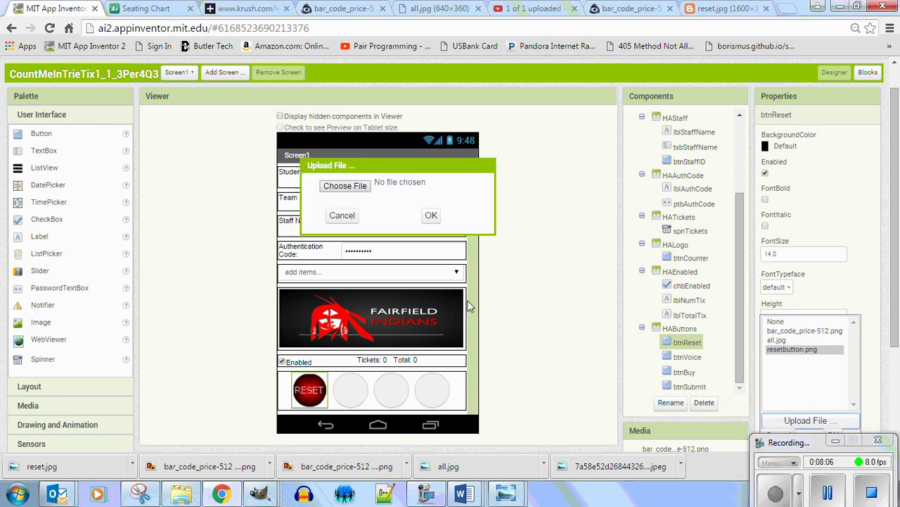
left_click(356, 184)
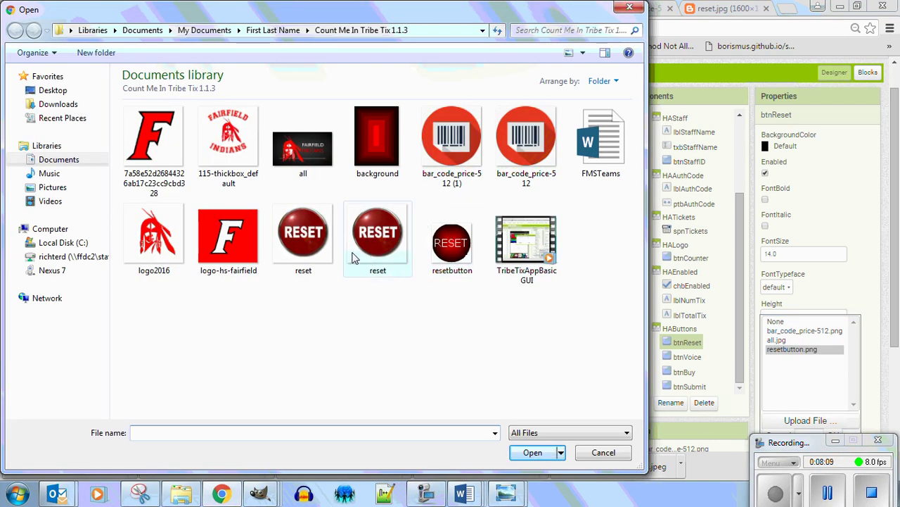
left_click(371, 243)
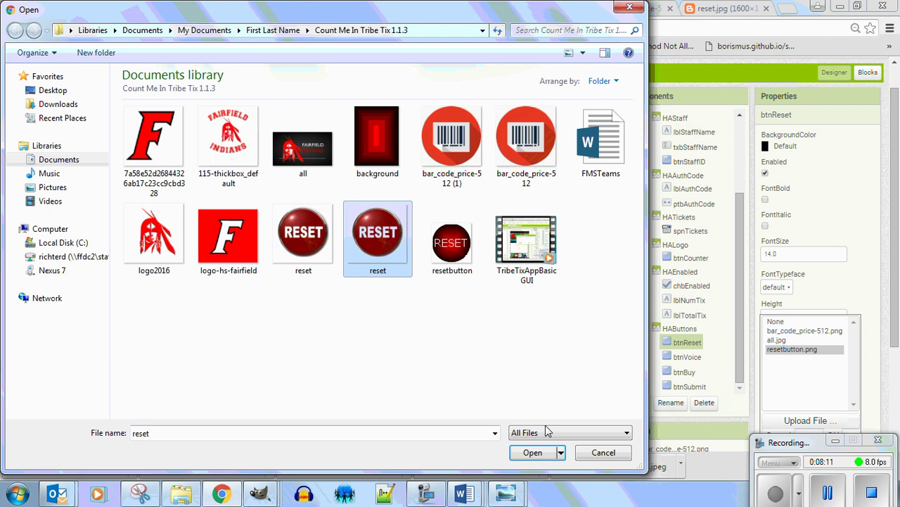
left_click(533, 452)
left_click(430, 218)
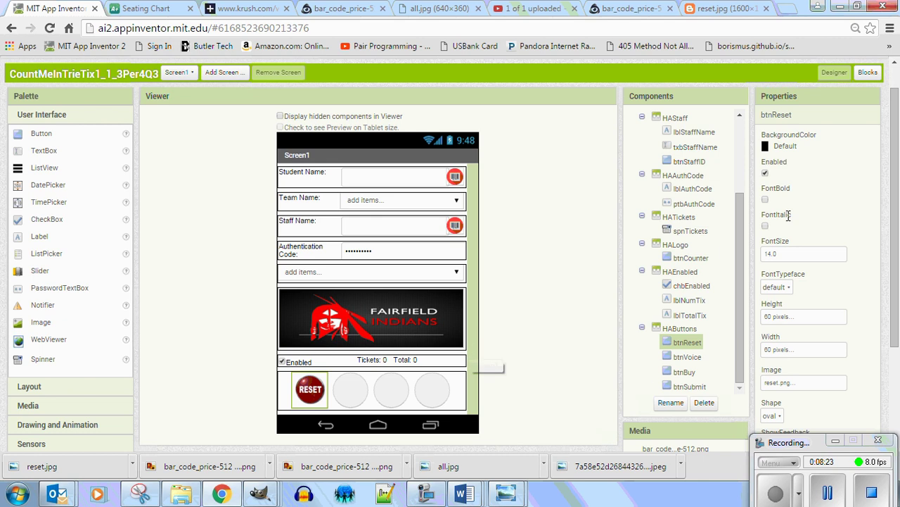
Bring the GIMP window forward and minimize it
left_click(262, 495)
right_click(403, 3)
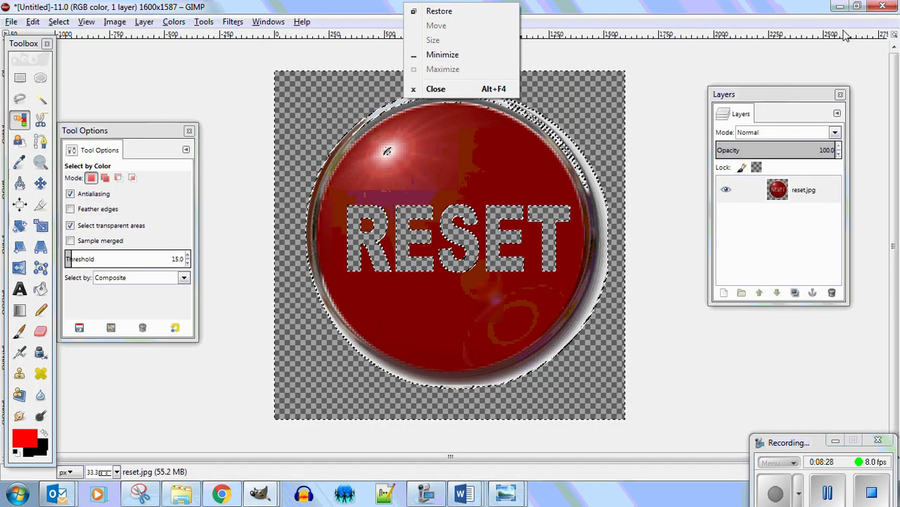
left_click(443, 54)
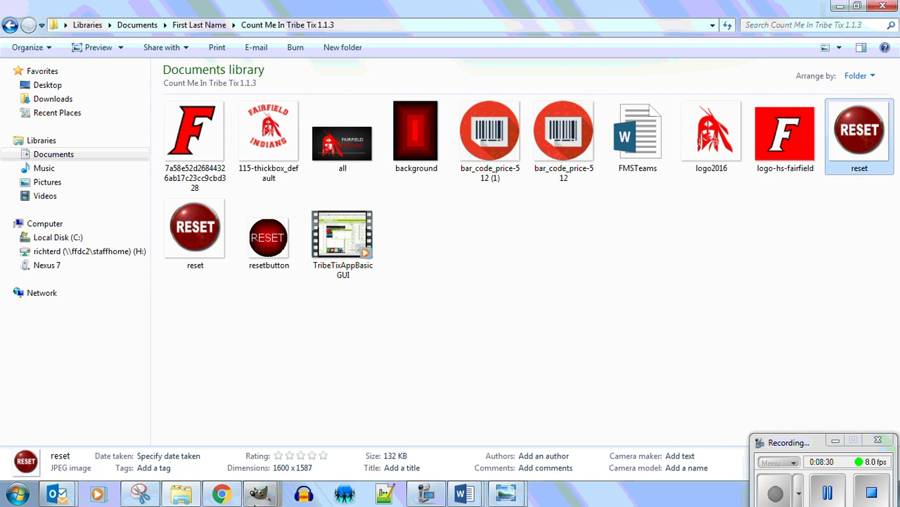
Return to Chrome, go back from the RESET image to the Google search results, and search for "voice icon"
left_click(224, 496)
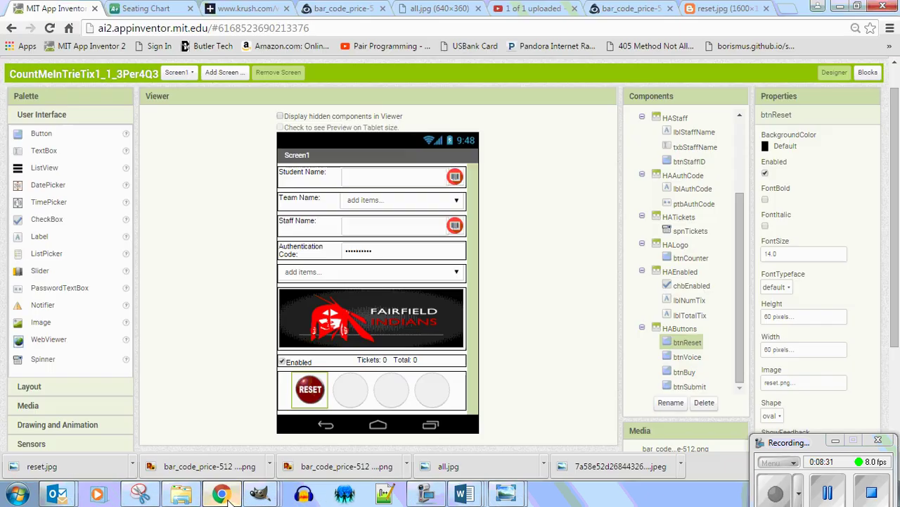
left_click(725, 9)
right_click(92, 131)
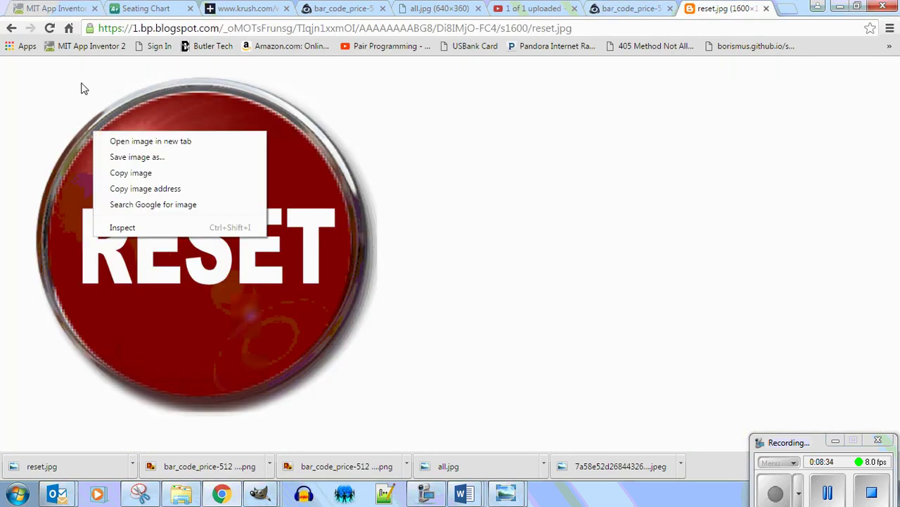
left_click(21, 37)
left_click(11, 28)
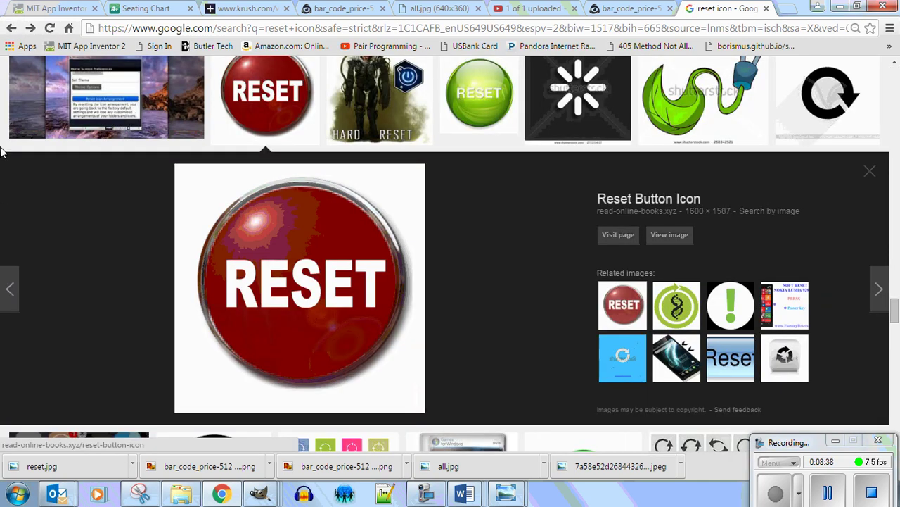
left_click(11, 28)
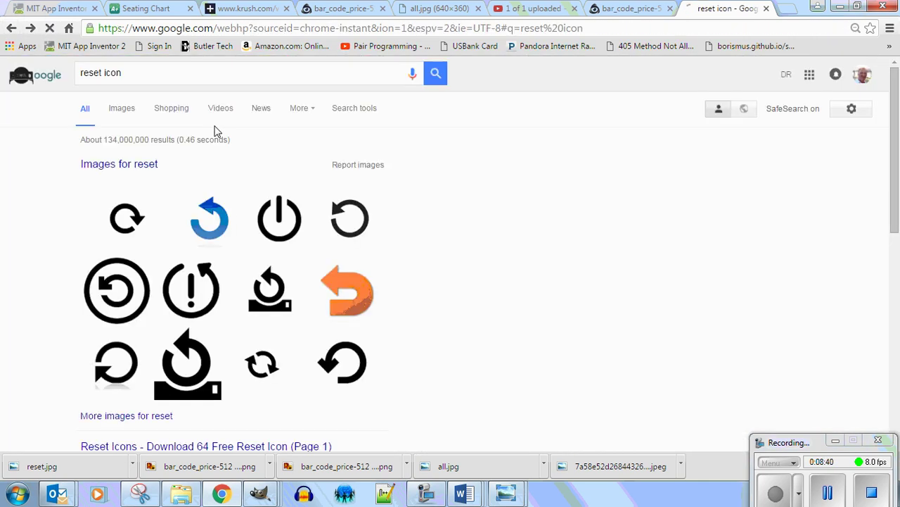
left_click_drag(103, 72, 82, 69)
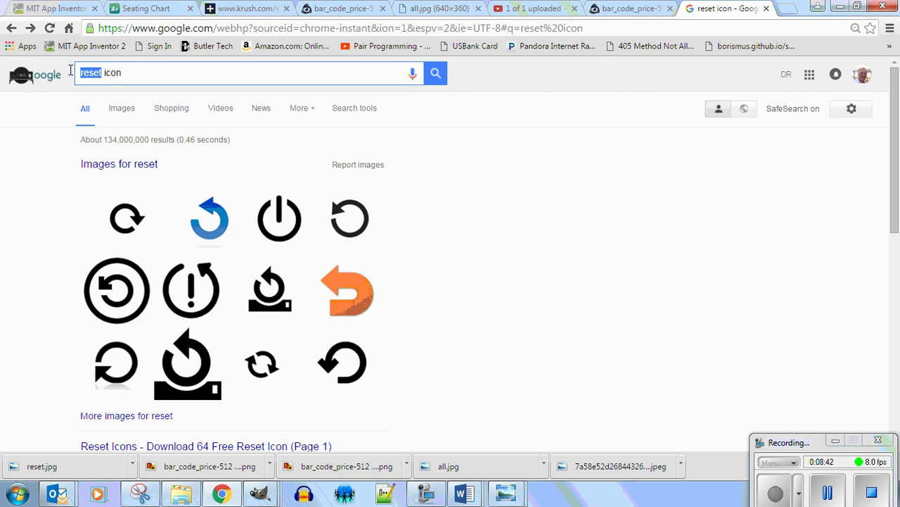
type("voic")
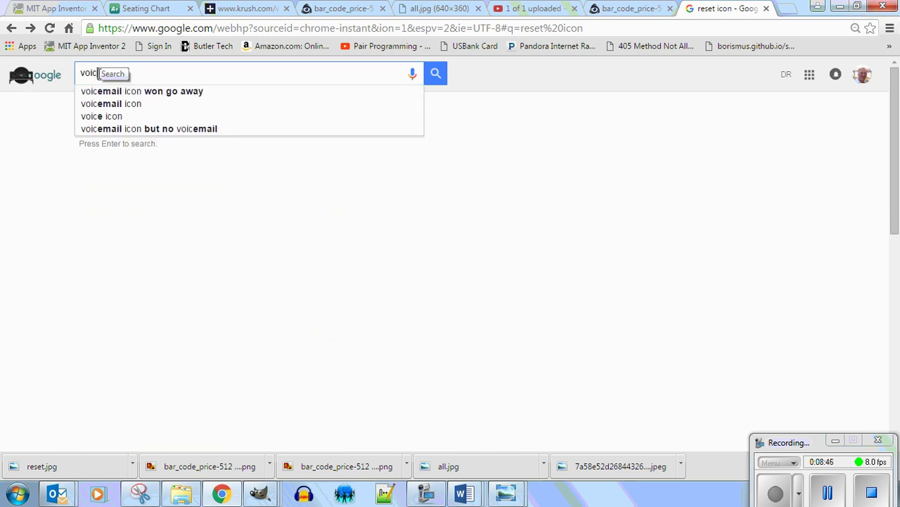
type("e")
key("Return")
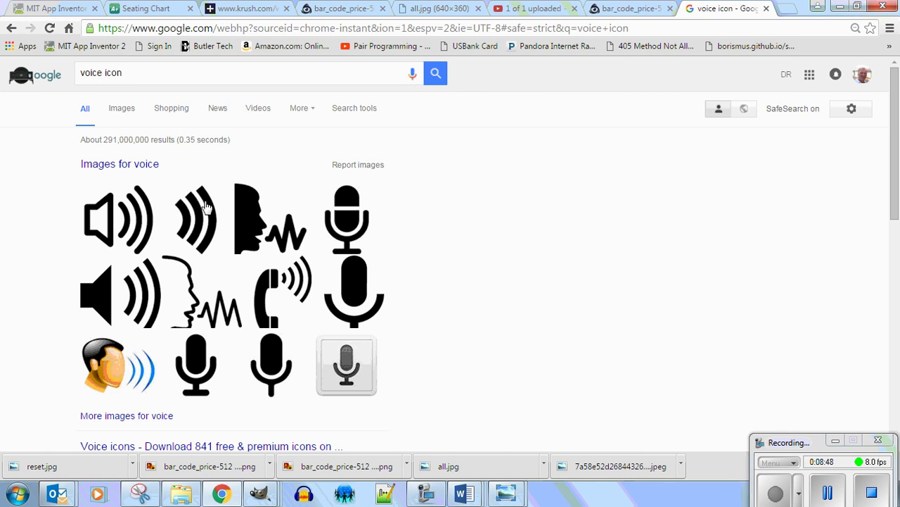
Show the image results for the voice icon search and download the red circled microphone icon from iconarchive.com
scroll(215, 233, "down", 3)
scroll(211, 232, "up", 3)
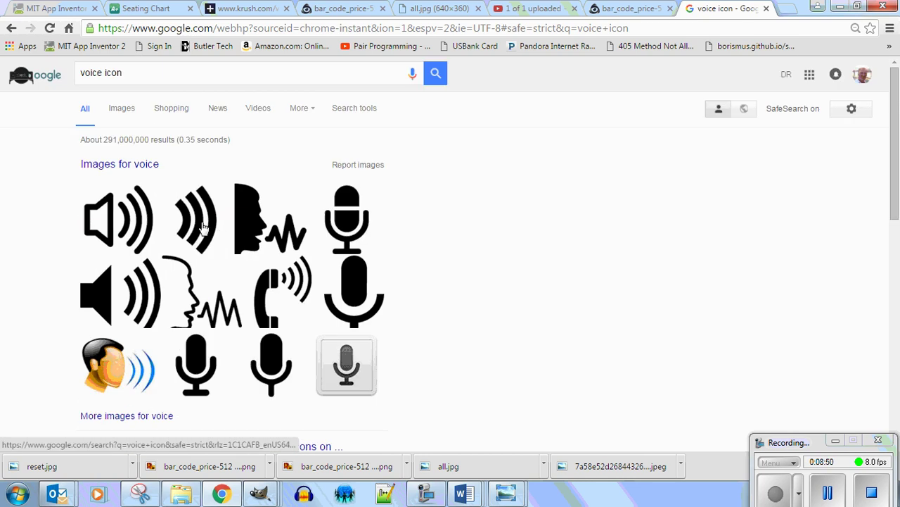
left_click(121, 112)
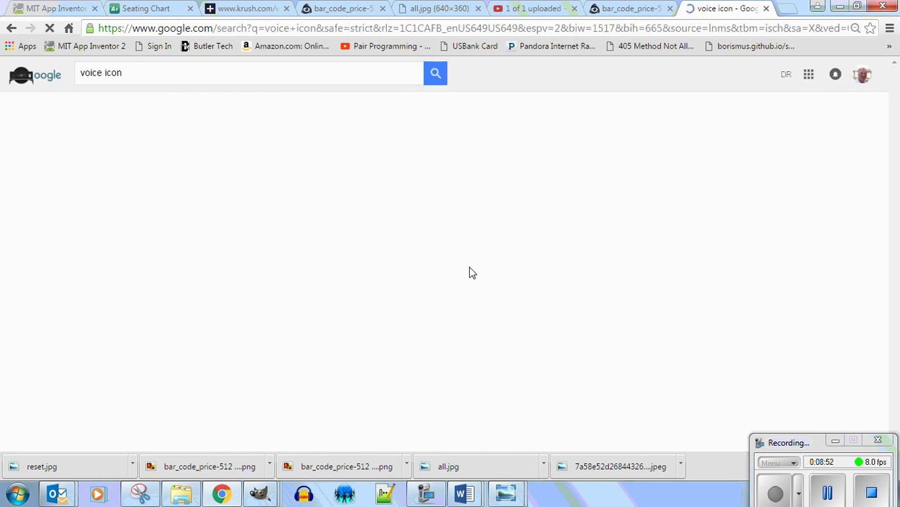
scroll(475, 295, "down", 3)
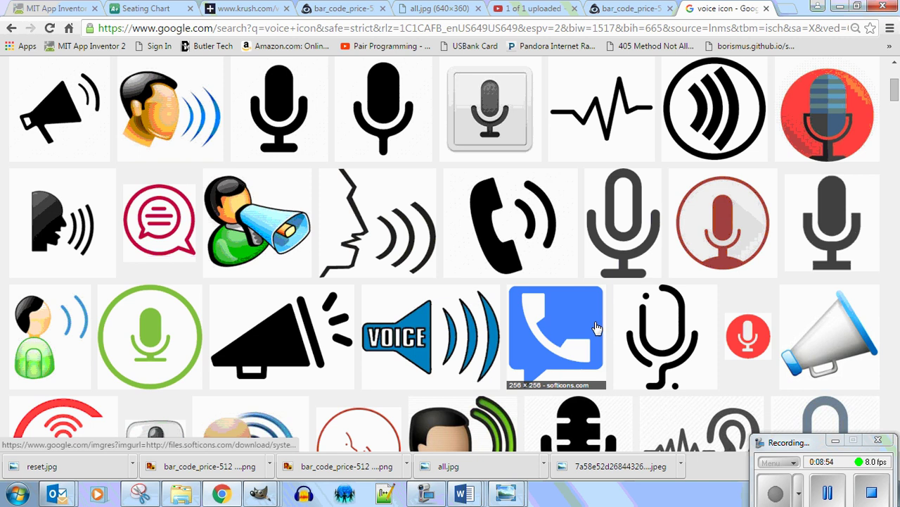
left_click(729, 234)
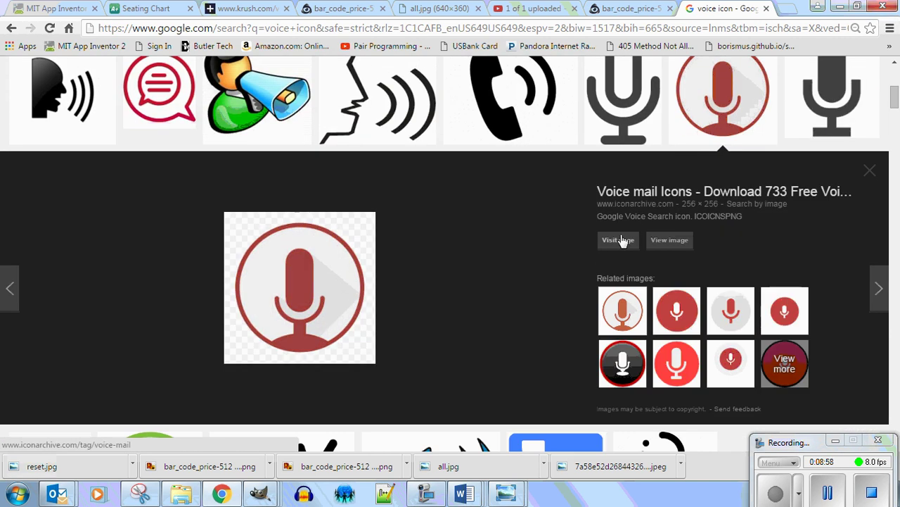
left_click(669, 242)
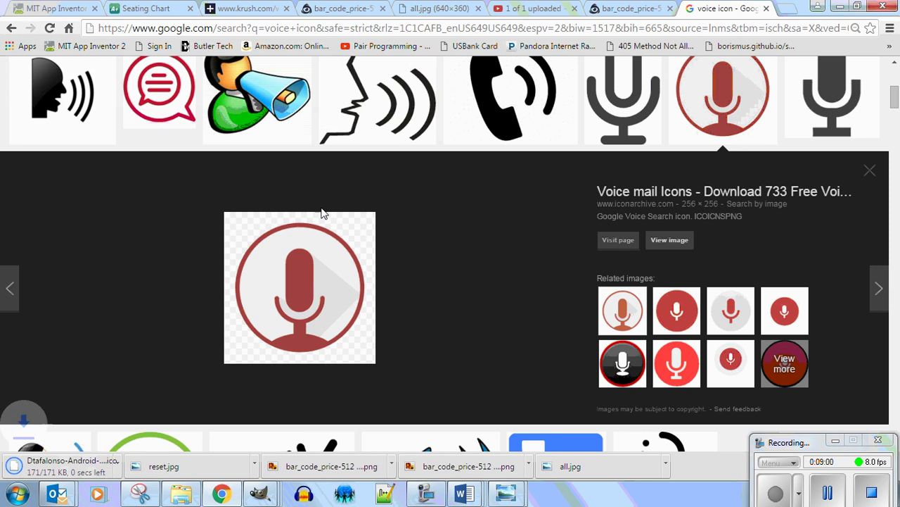
Show the downloaded microphone icon in its folder and copy the file
left_click(124, 470)
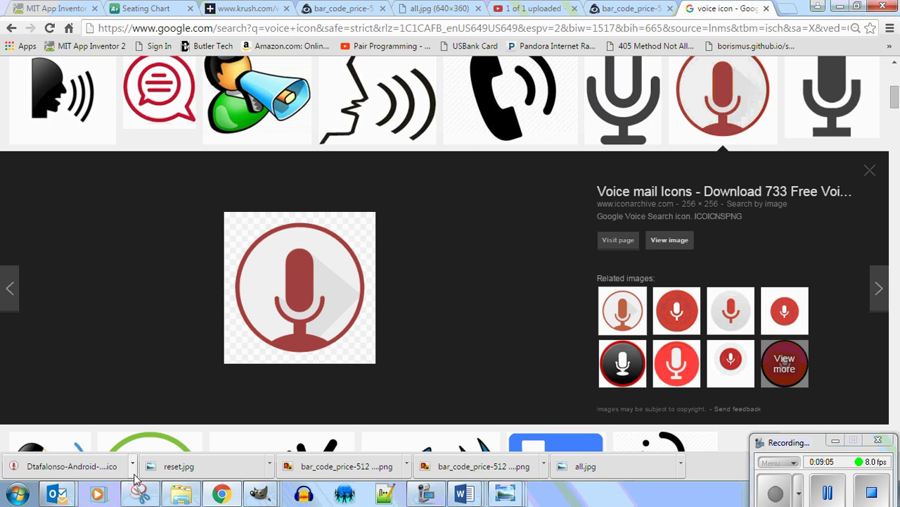
left_click(133, 473)
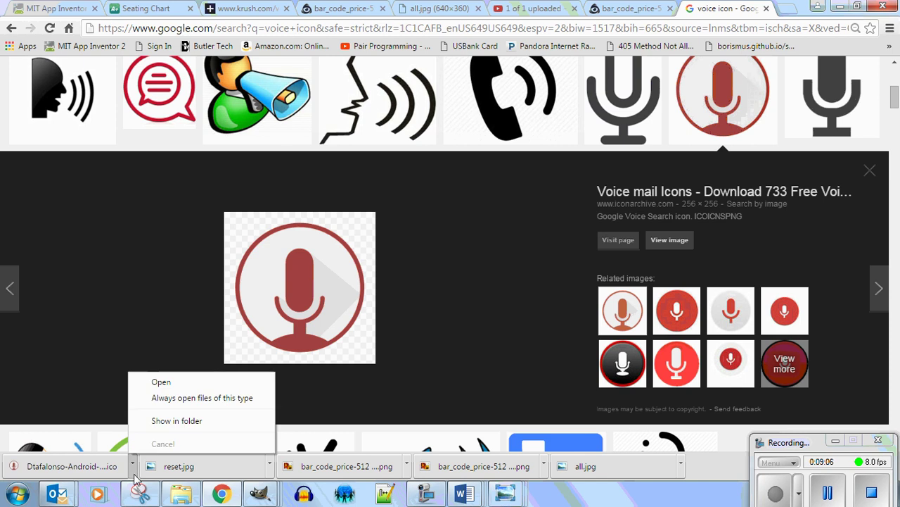
left_click(176, 420)
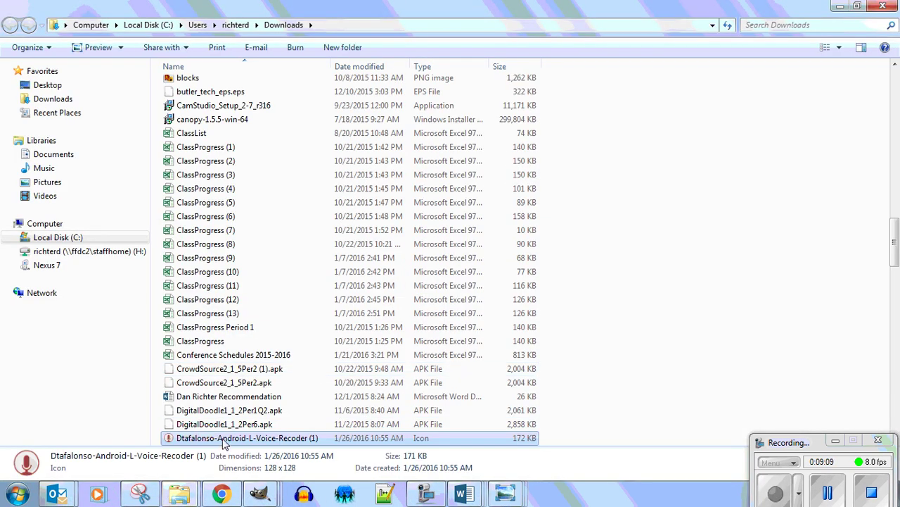
right_click(224, 441)
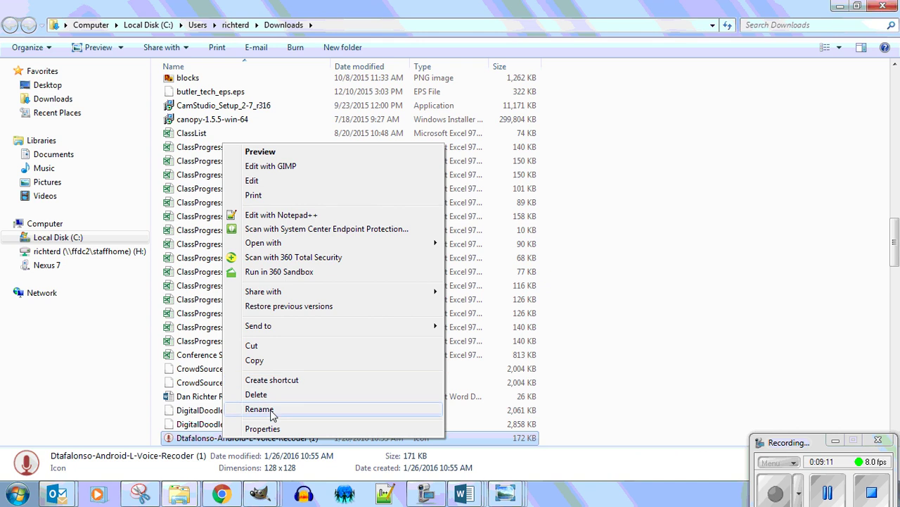
left_click(255, 360)
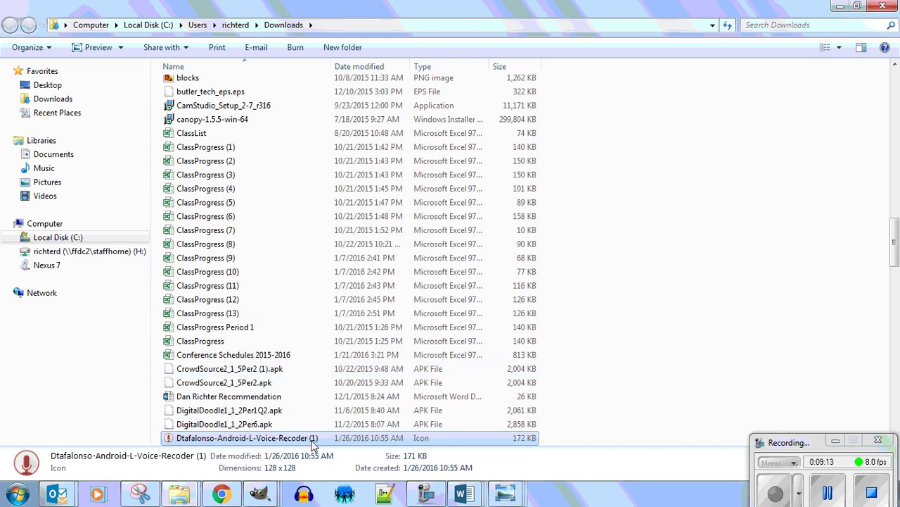
Paste the microphone icon into the Count Me In Tribe Tix 1.1.3 folder inside Documents > First Last Name
left_click(60, 155)
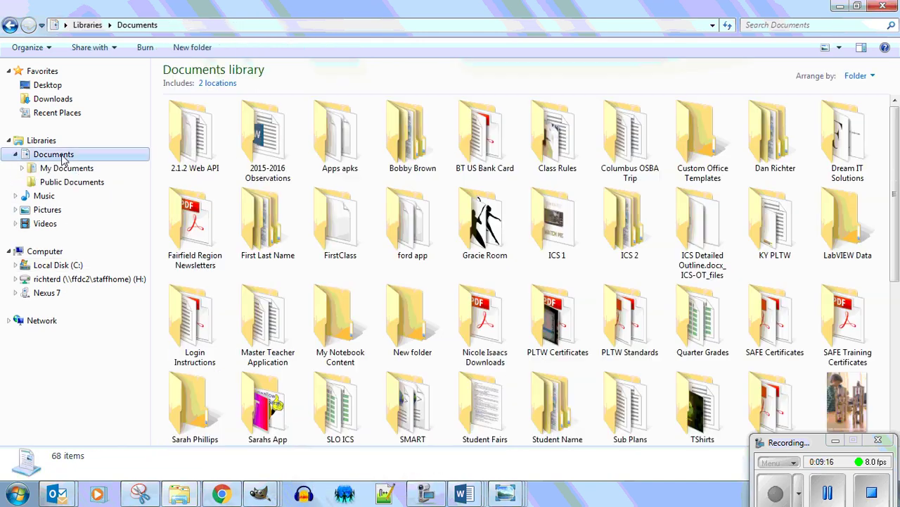
double_click(266, 223)
double_click(195, 135)
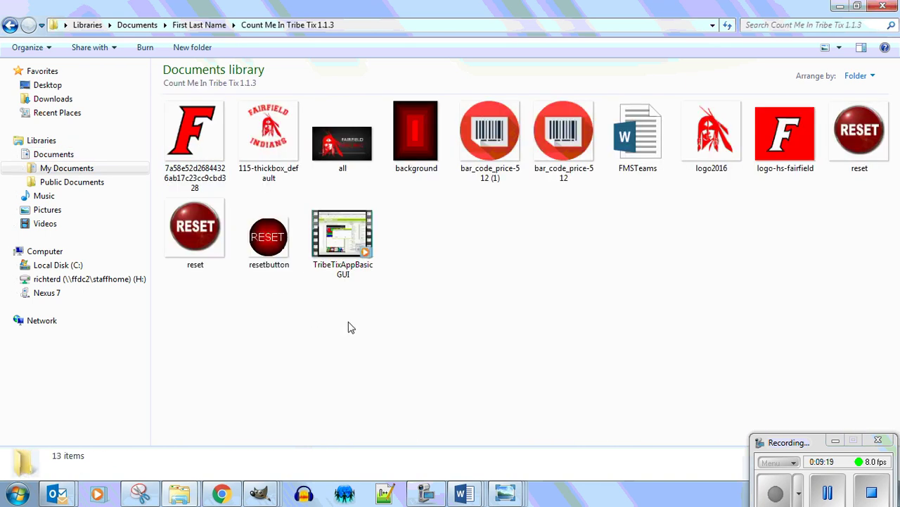
right_click(347, 327)
left_click(394, 211)
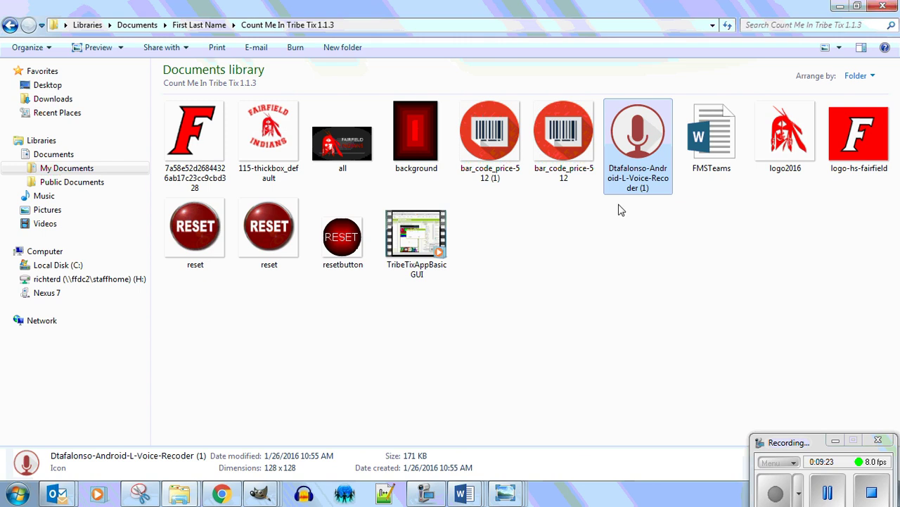
Rename the pasted microphone icon to Dtafalonso-Android-L-Voice-Recoder by removing the "(1)" suffix
left_click(662, 189)
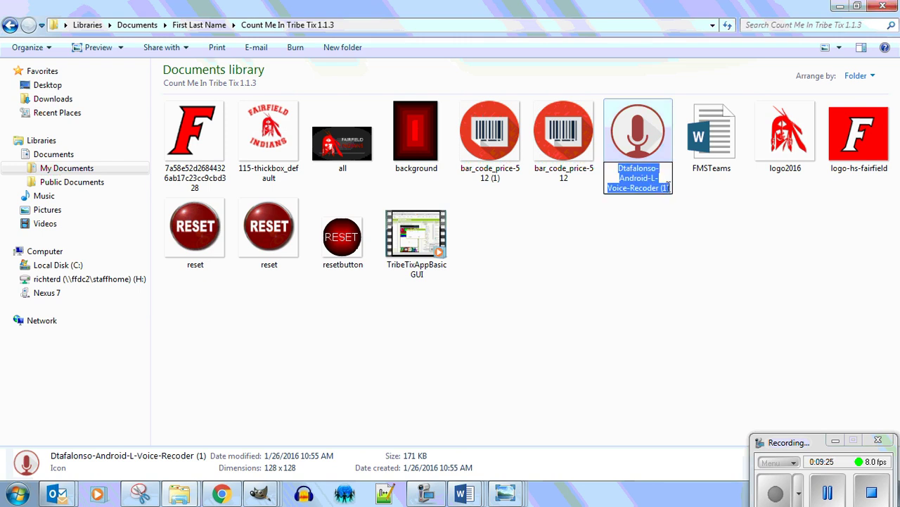
left_click(670, 186)
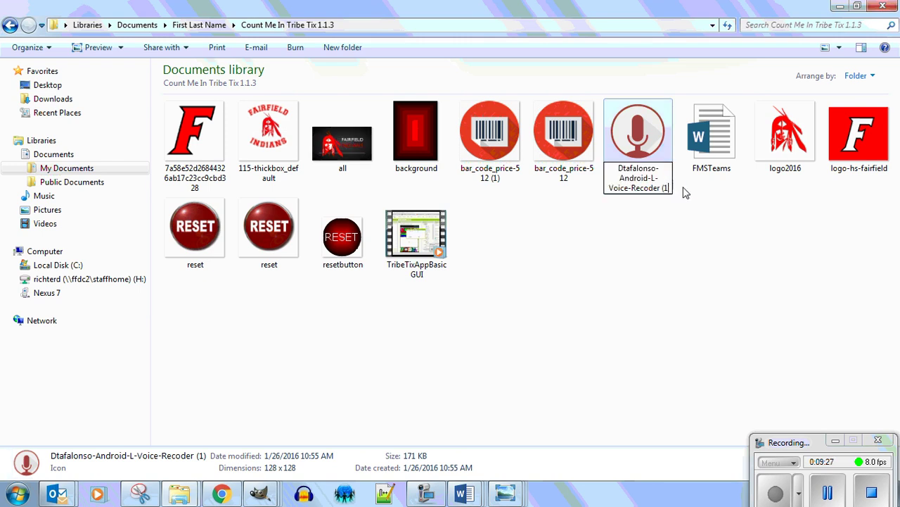
key("BackSpace")
key("BackSpace")
key("Return")
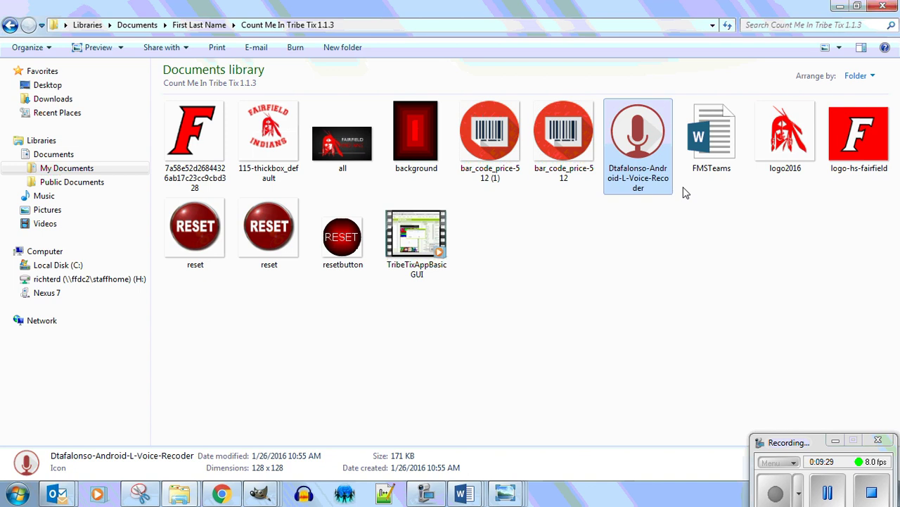
Switch to App Inventor in Chrome and upload Dtafalonso-Android-L-Voice-Recoder from the Count Me In Tribe Tix 1.1.3 folder as btnVoice's image
left_click(222, 494)
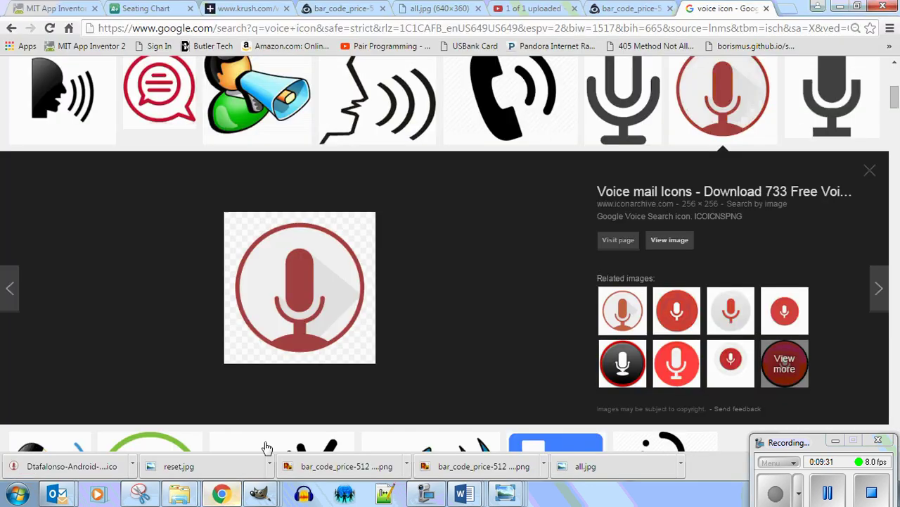
left_click(52, 8)
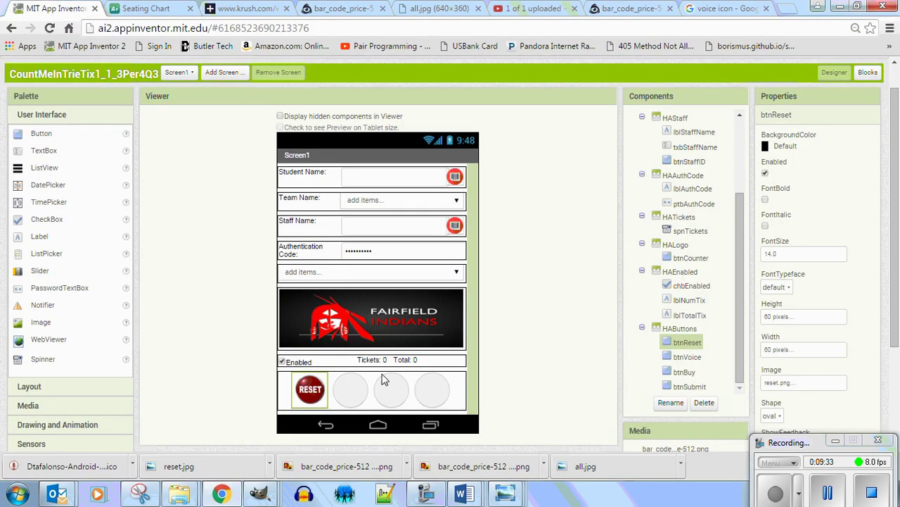
left_click(351, 392)
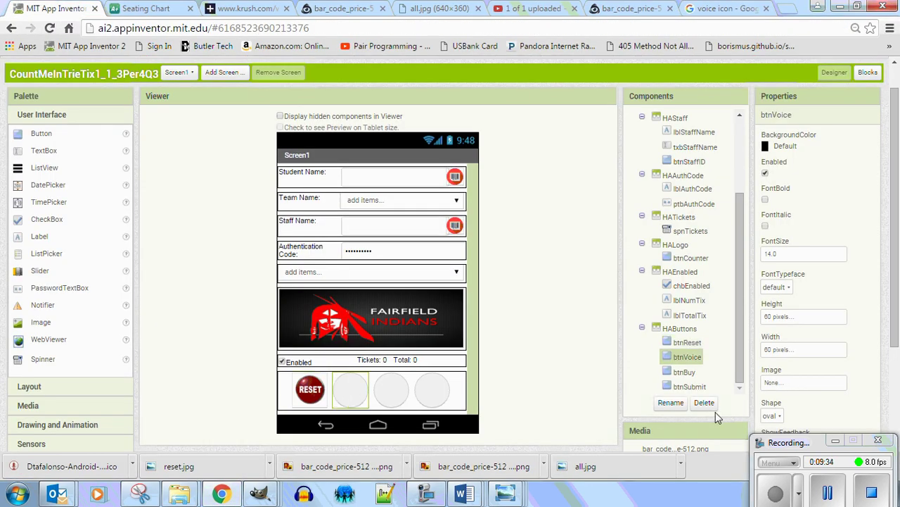
left_click(802, 383)
left_click(805, 420)
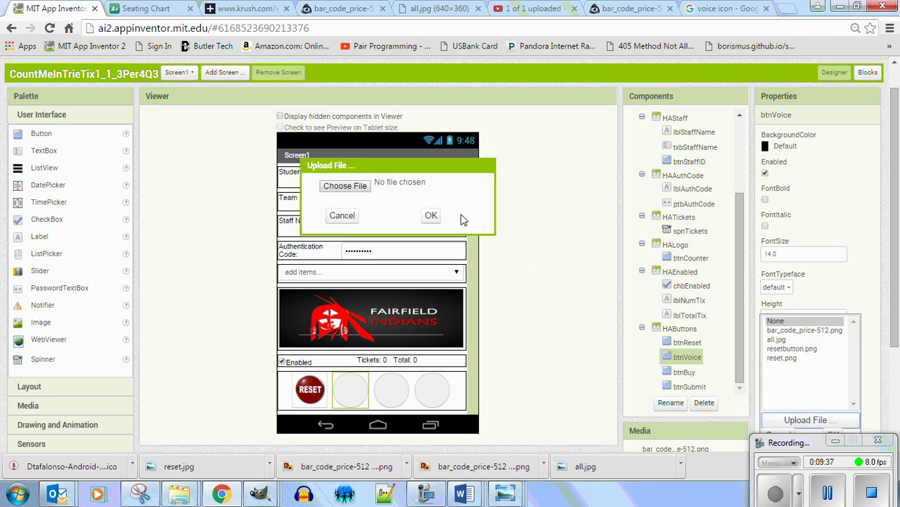
left_click(337, 187)
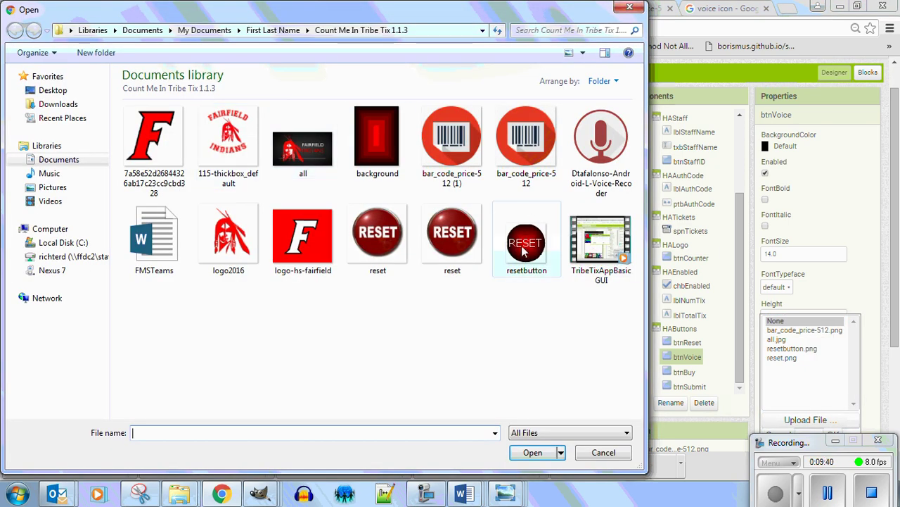
left_click(600, 148)
left_click(533, 452)
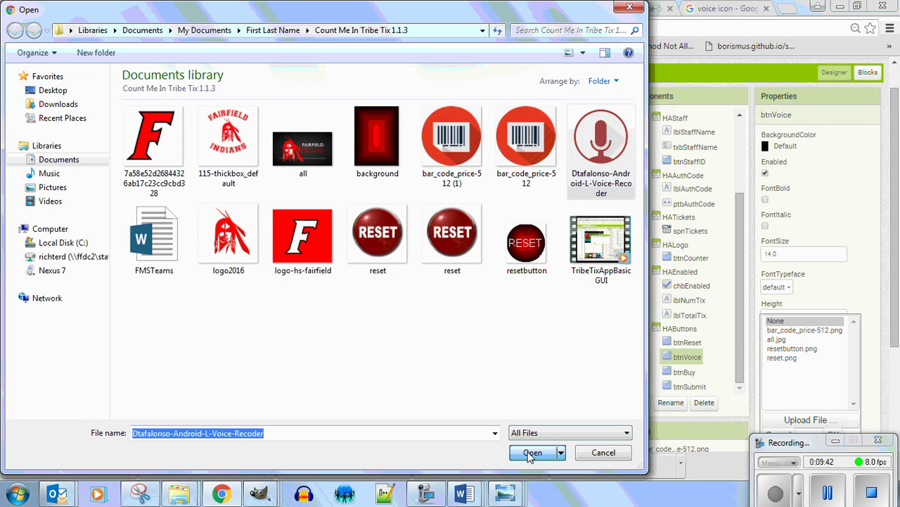
left_click(432, 216)
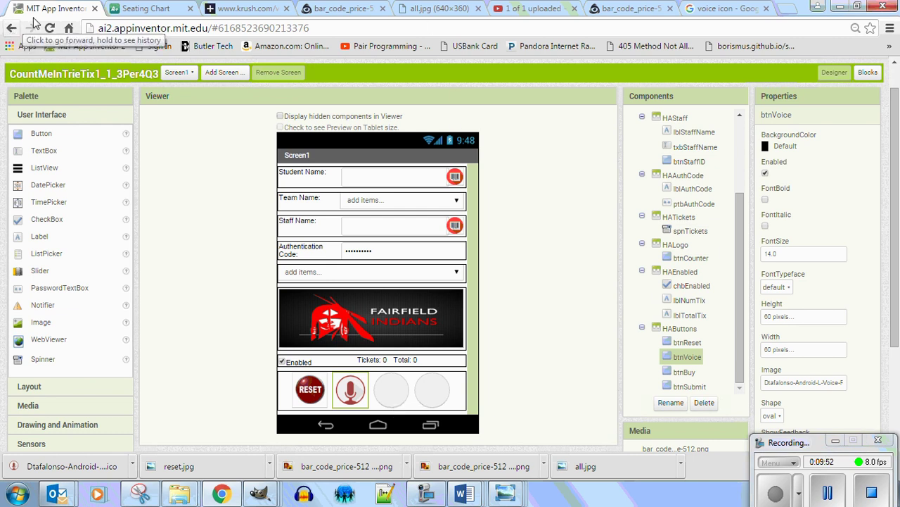
Return to the earlier reset icon search in Google and search for "buy icon" instead
left_click(738, 13)
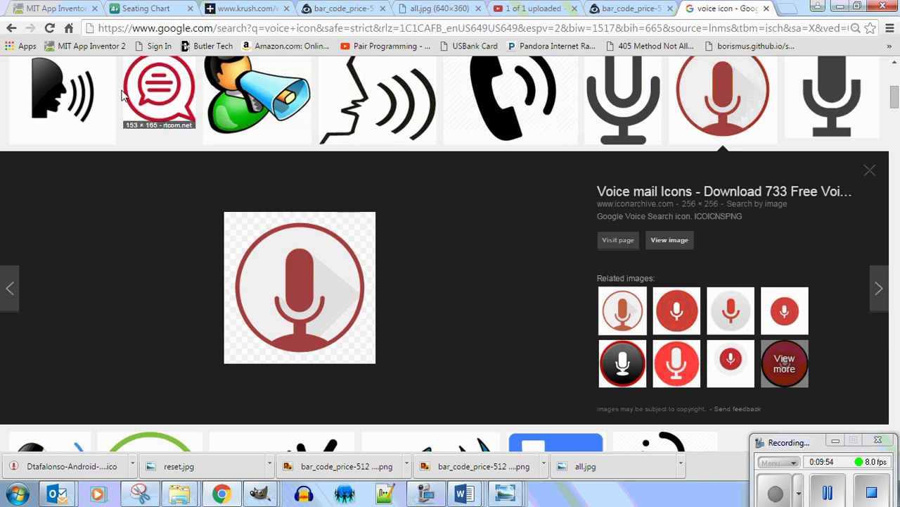
left_click(12, 28)
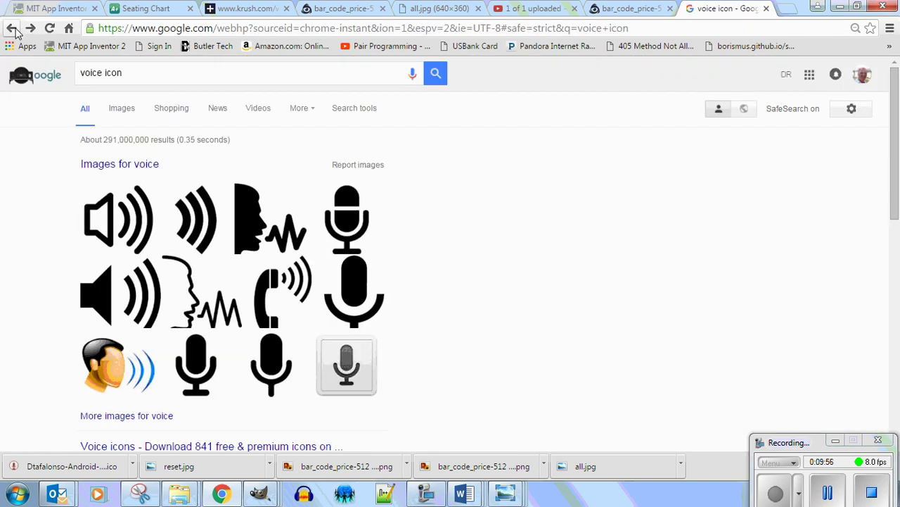
left_click(12, 28)
left_click_drag(103, 72, 70, 70)
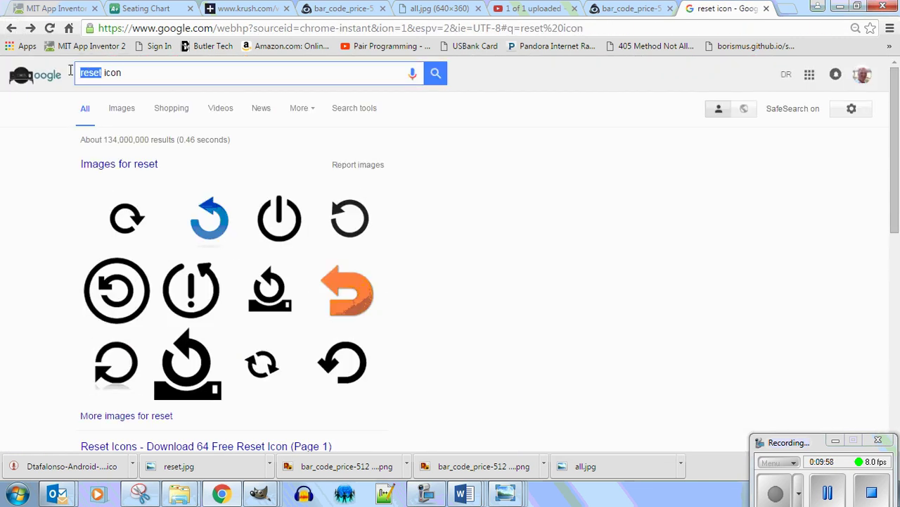
type("buy")
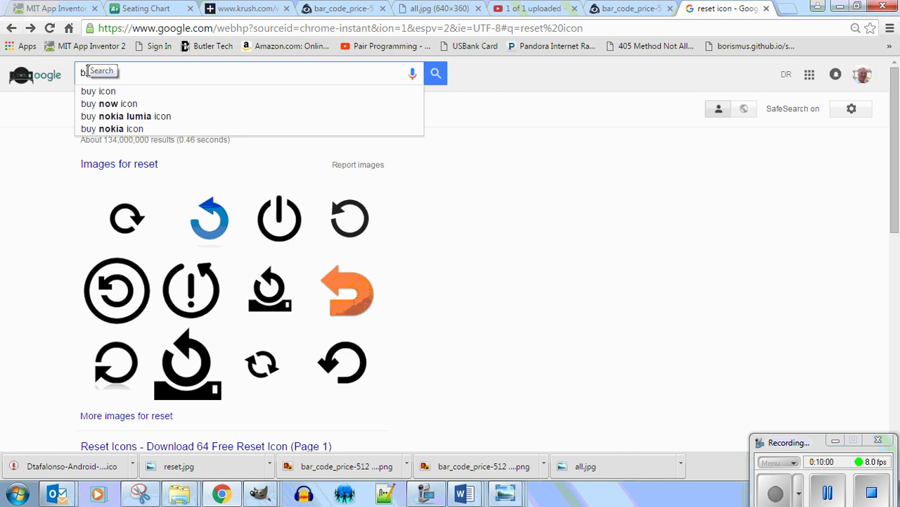
key("Return")
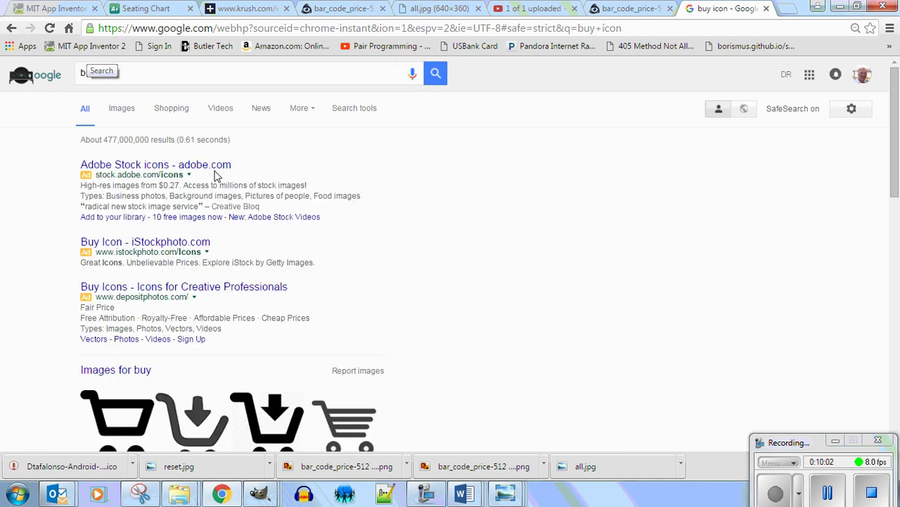
View the round red shopping cart image at full size and save it as icon_shopcart PNG in the Count Me In Tribe Tix 1.1.3 folder
scroll(331, 267, "down", 3)
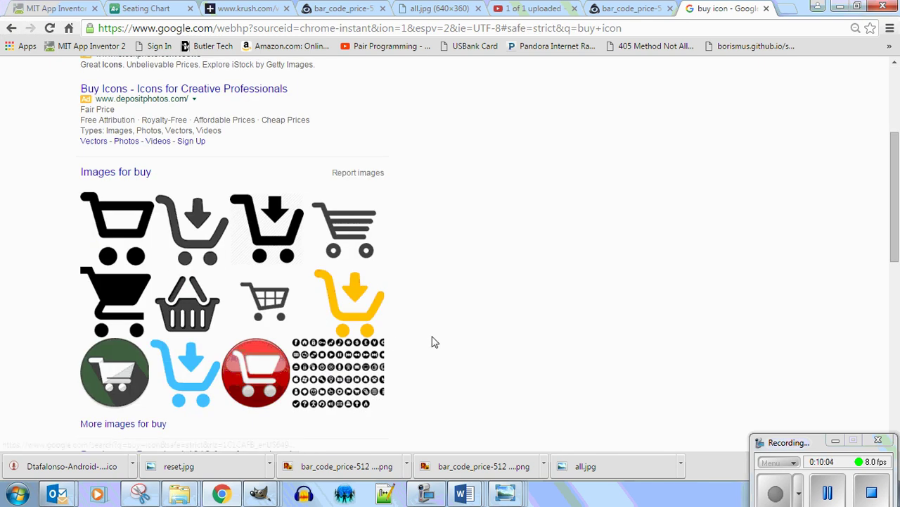
left_click(252, 387)
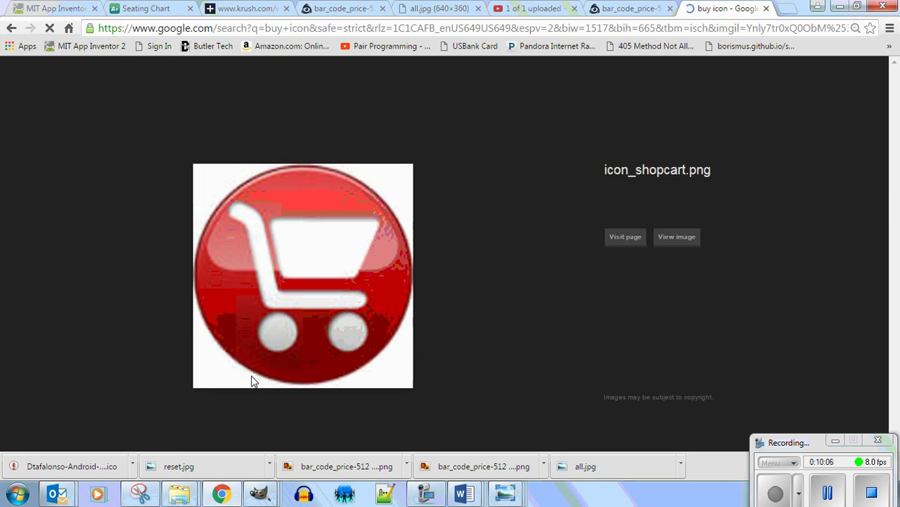
left_click(675, 239)
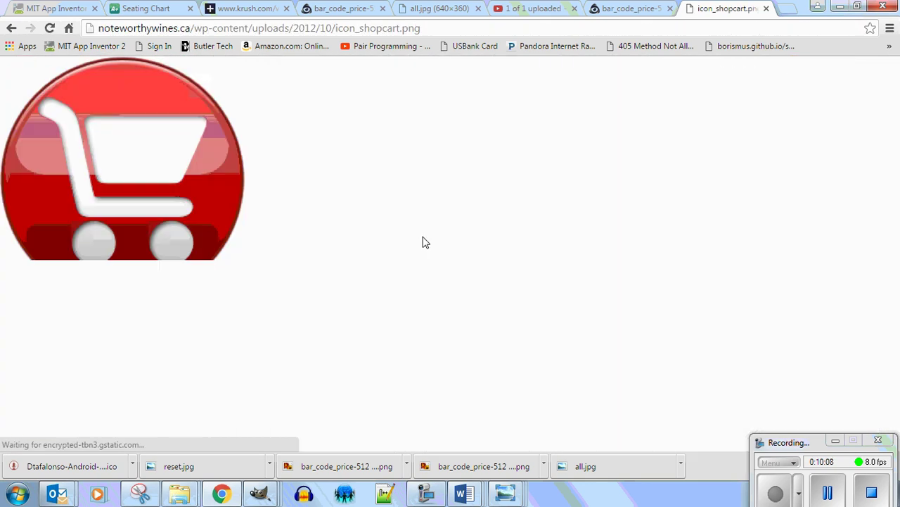
right_click(176, 200)
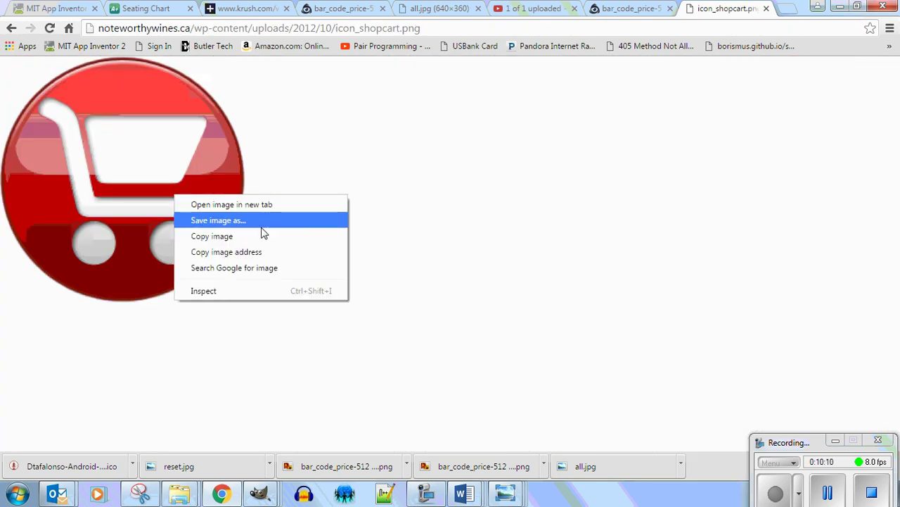
left_click(262, 224)
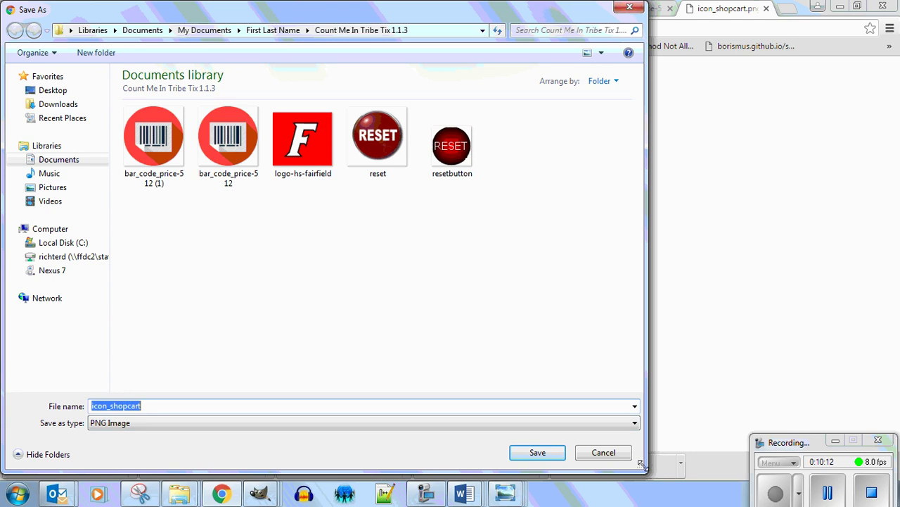
left_click(534, 453)
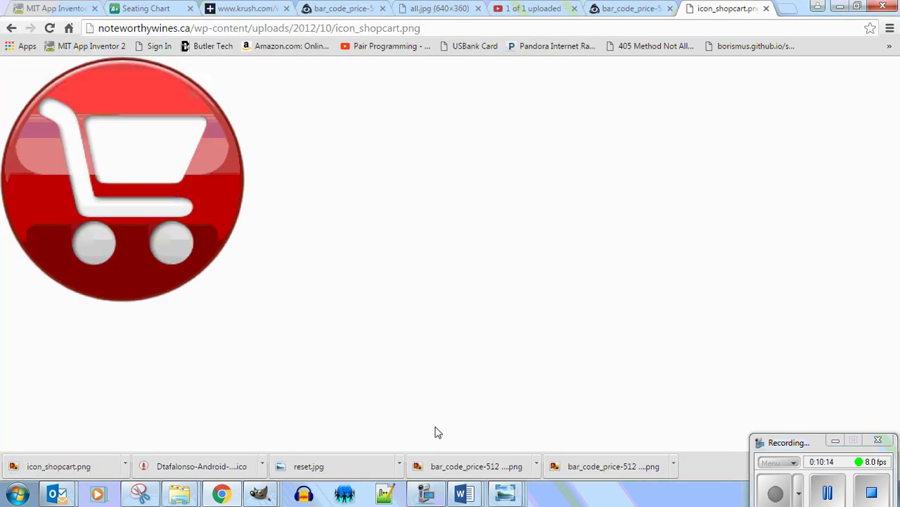
Open icon_shopcart from the project folder in GIMP and maximize the image window to examine the icon's background
mouse_move(179, 494)
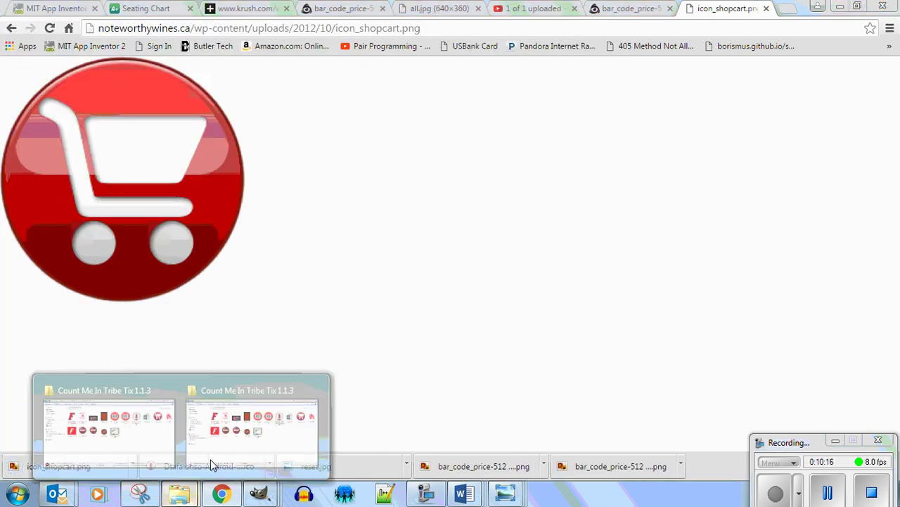
left_click(281, 423)
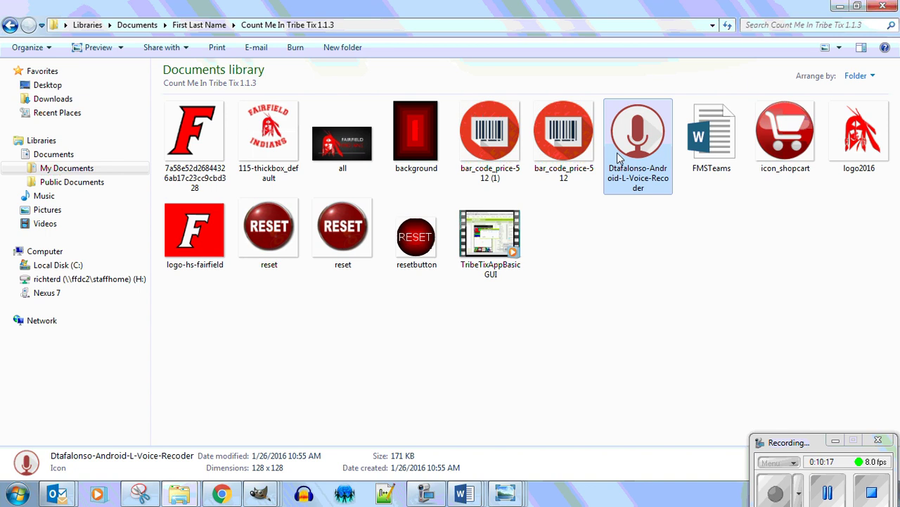
right_click(773, 139)
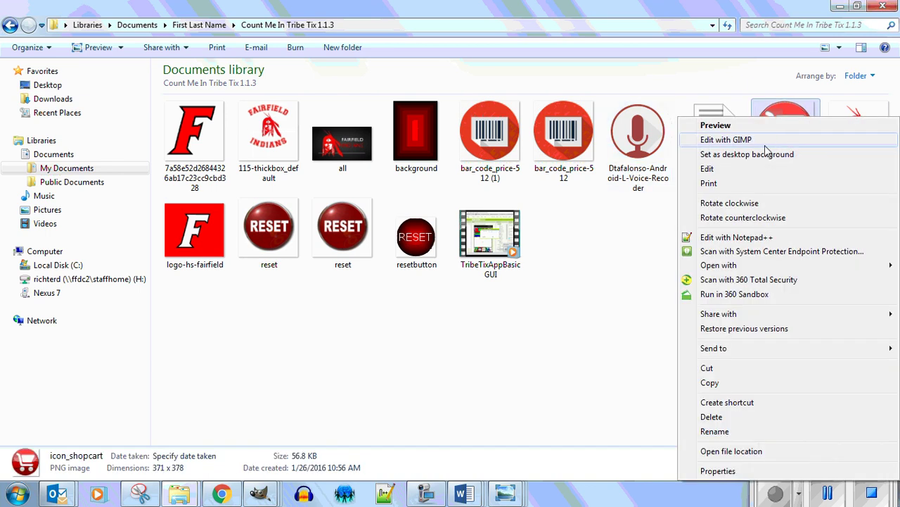
left_click(765, 145)
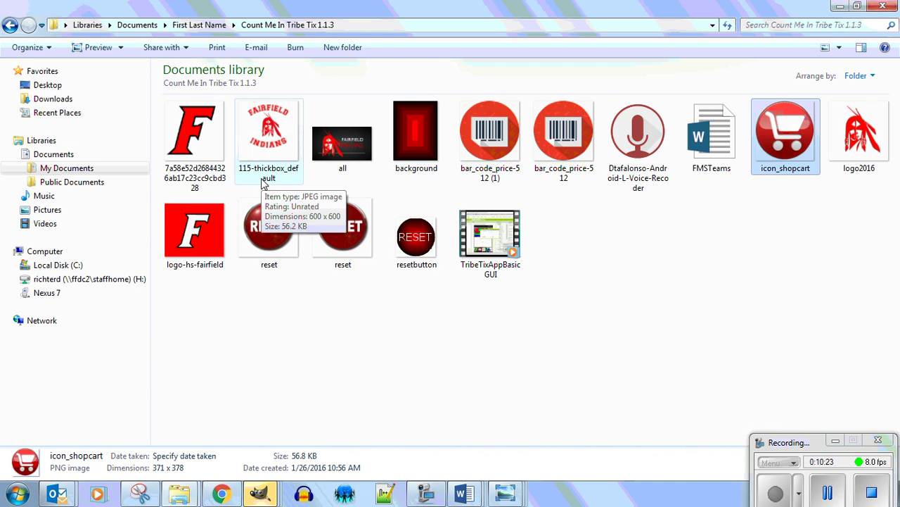
mouse_move(259, 493)
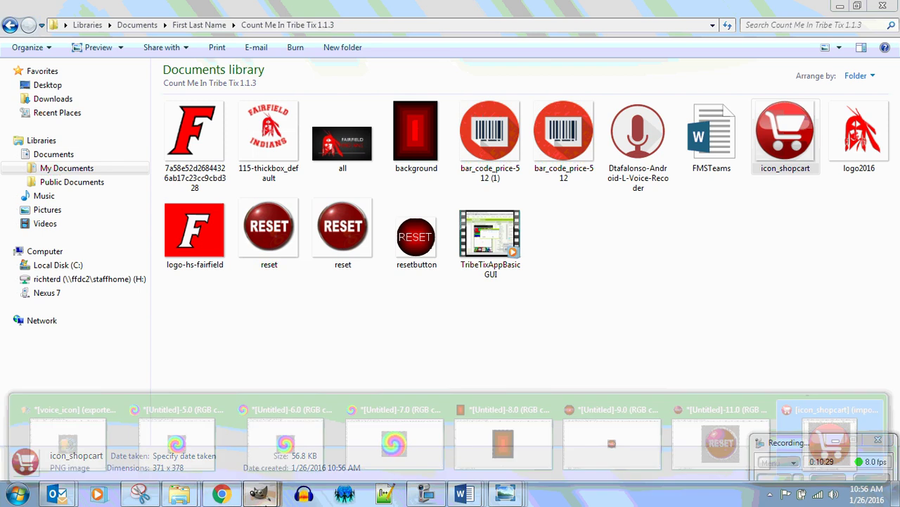
left_click(838, 438)
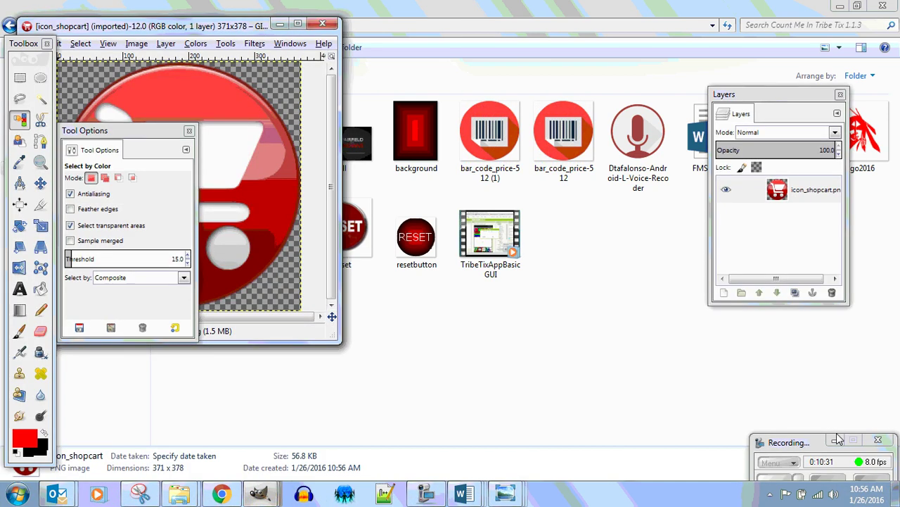
left_click(297, 25)
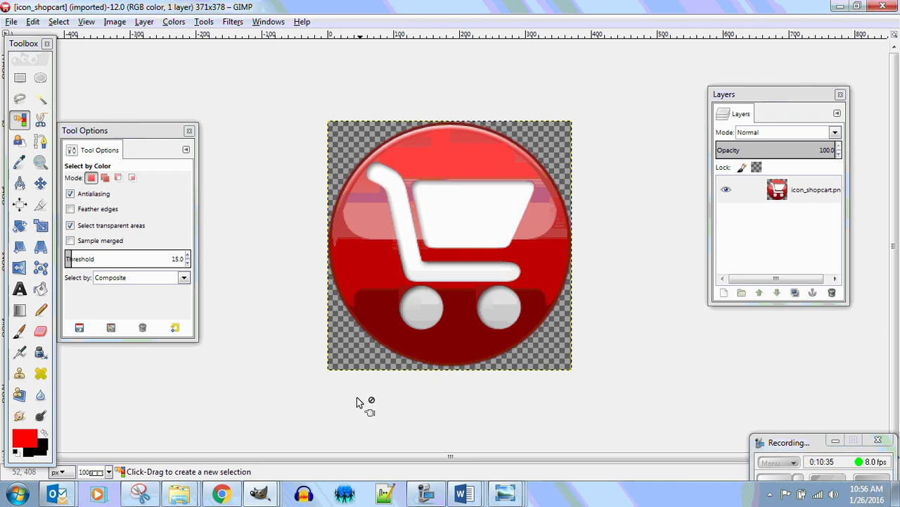
Switch back to App Inventor in Chrome and upload icon_shopcart from the project folder as btnBuy's image
left_click(221, 494)
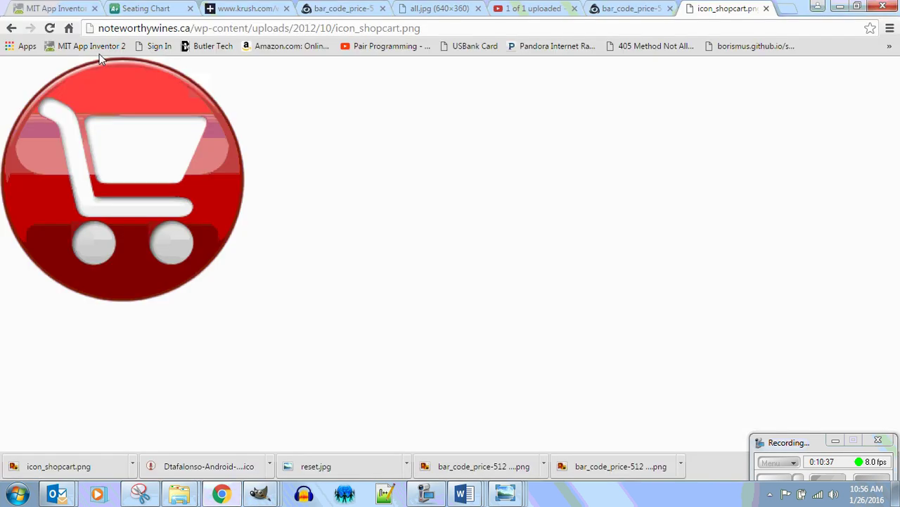
left_click(79, 8)
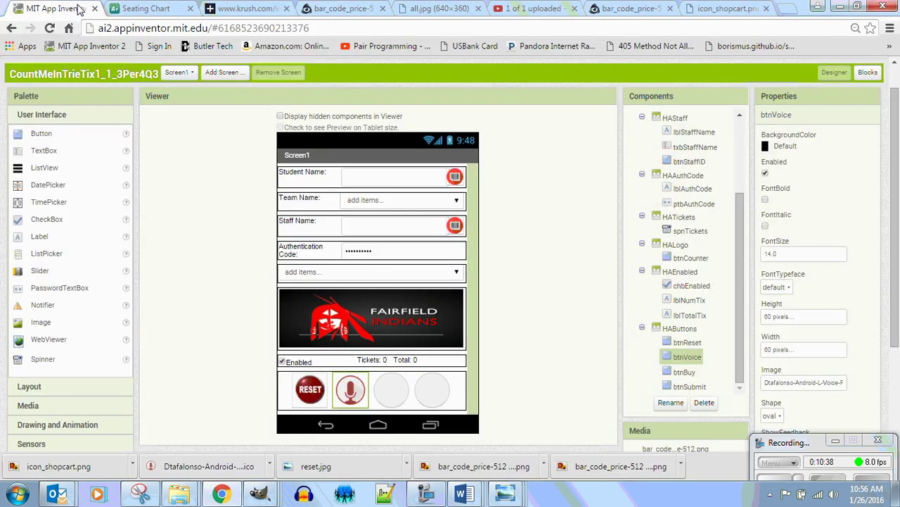
left_click(399, 399)
left_click(825, 383)
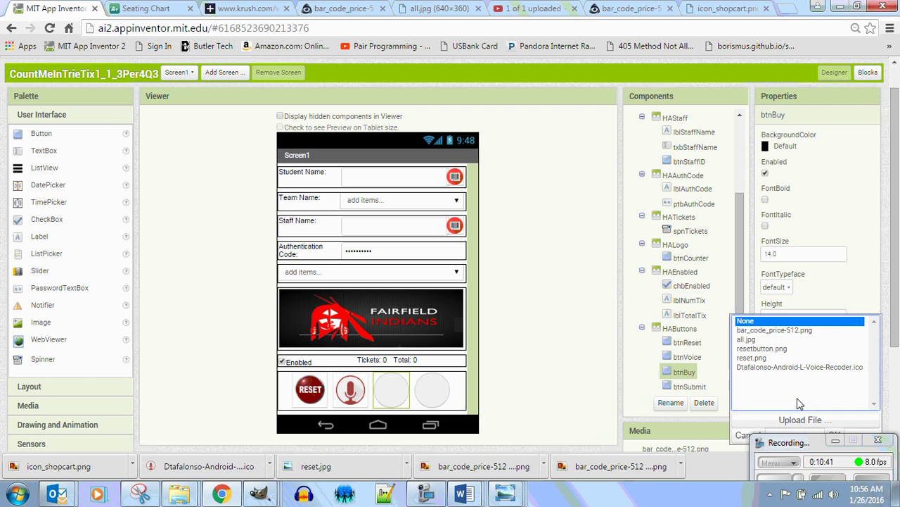
left_click(798, 420)
left_click(345, 186)
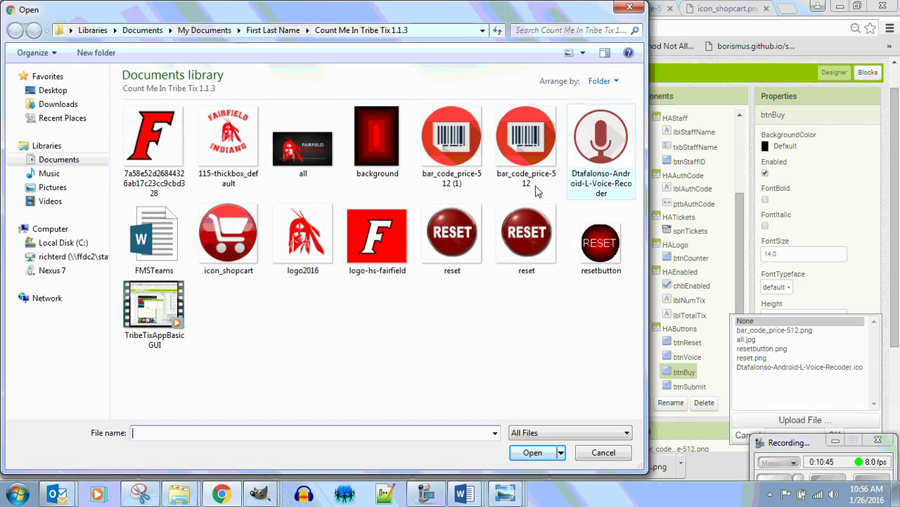
left_click(228, 238)
left_click(531, 453)
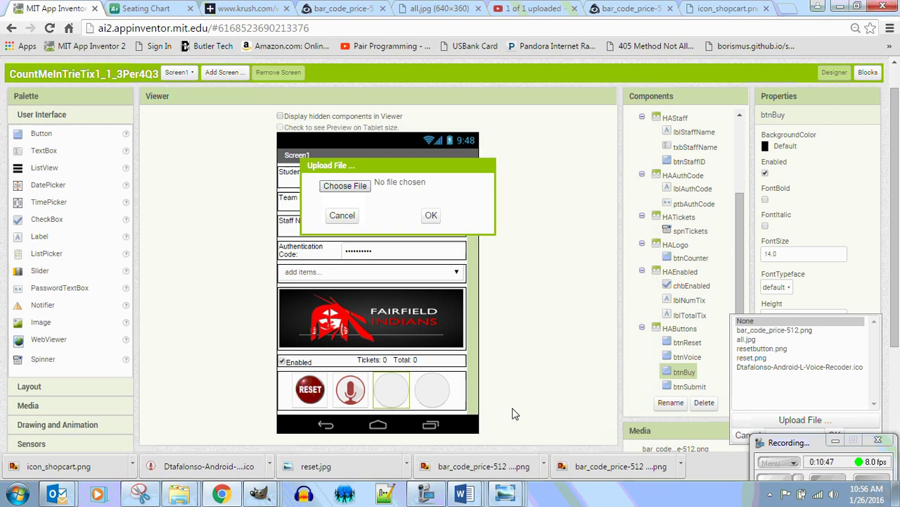
left_click(432, 216)
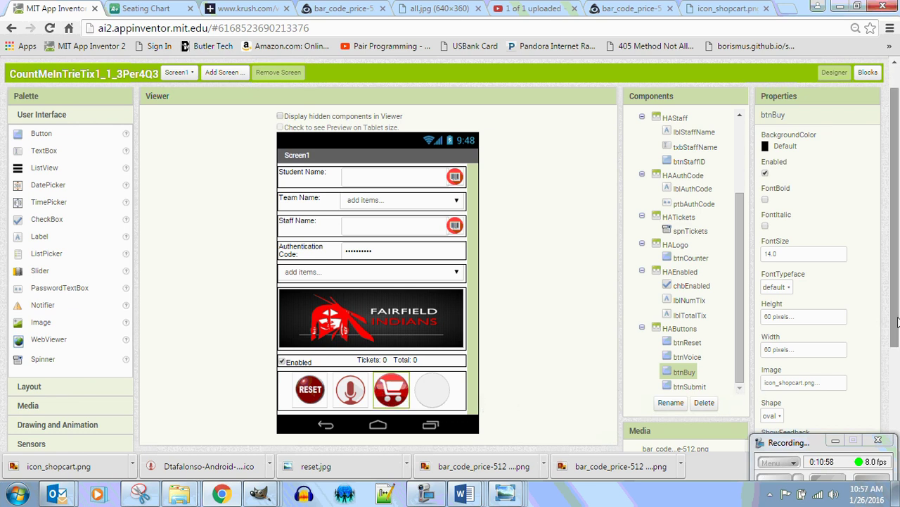
Return from the shopping cart image to the Google search and search for "submit icon" instead
left_click(726, 14)
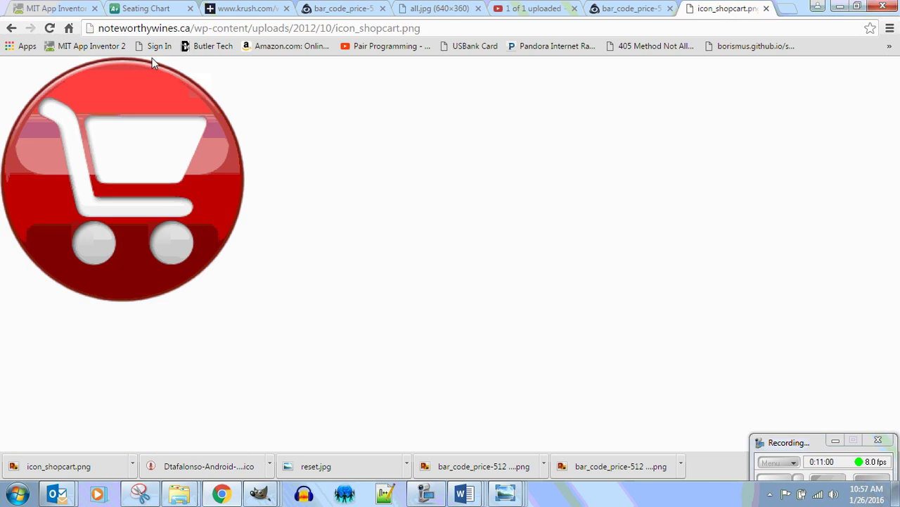
left_click(11, 28)
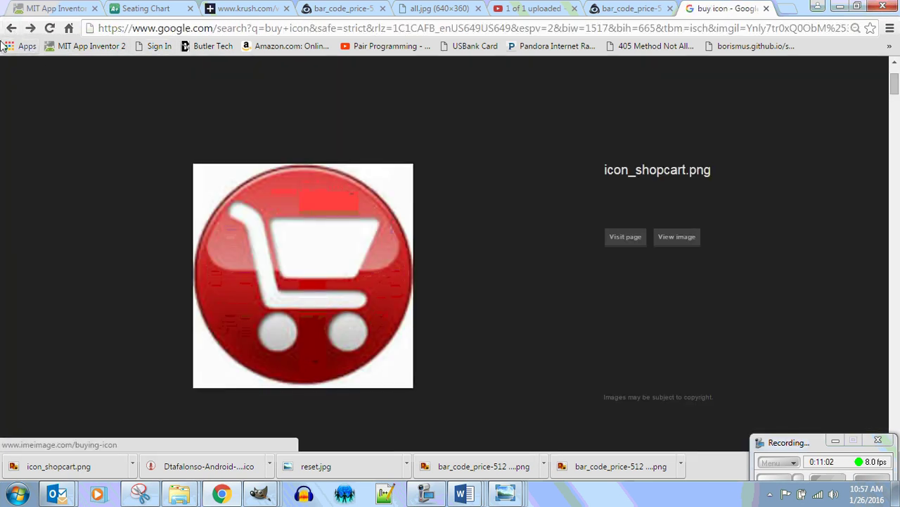
left_click(11, 28)
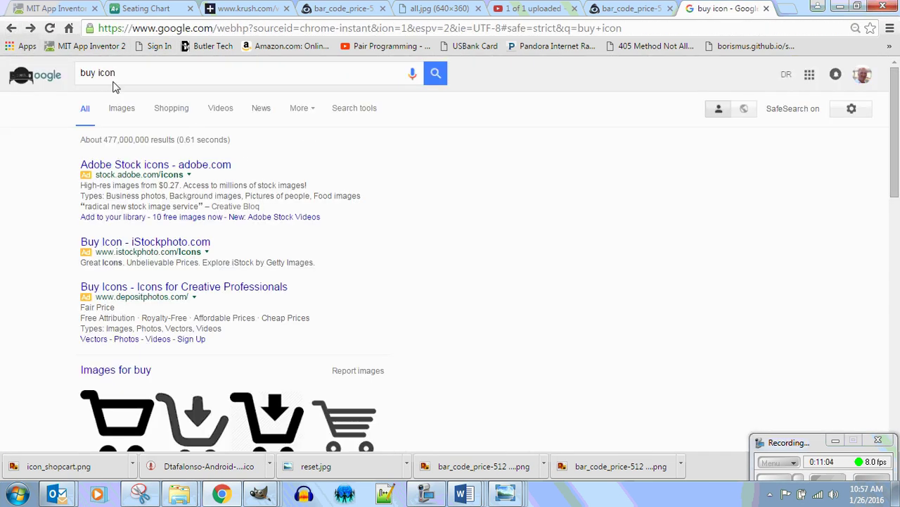
left_click(104, 72)
left_click_drag(96, 72, 68, 72)
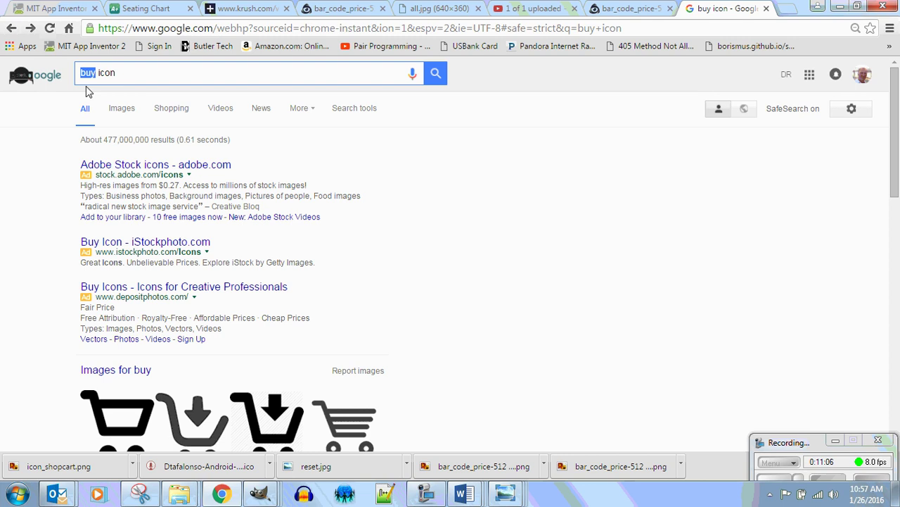
type("submit")
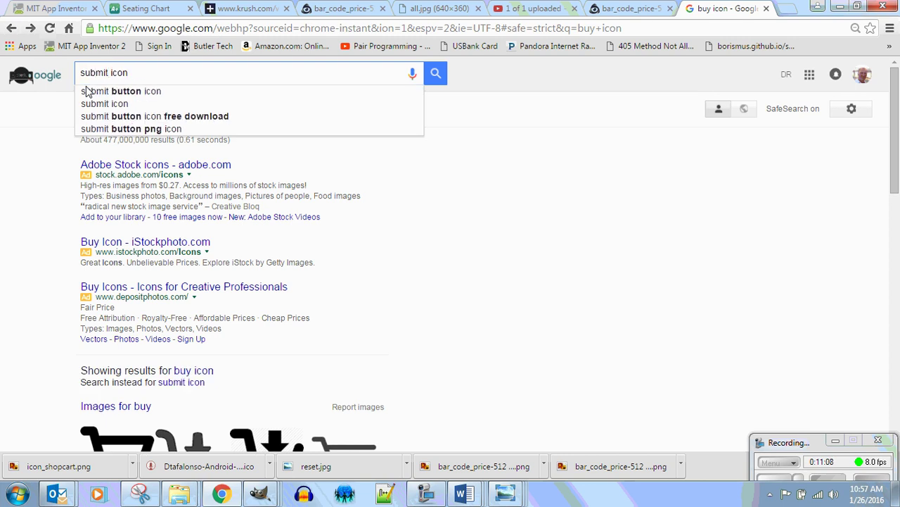
key("Return")
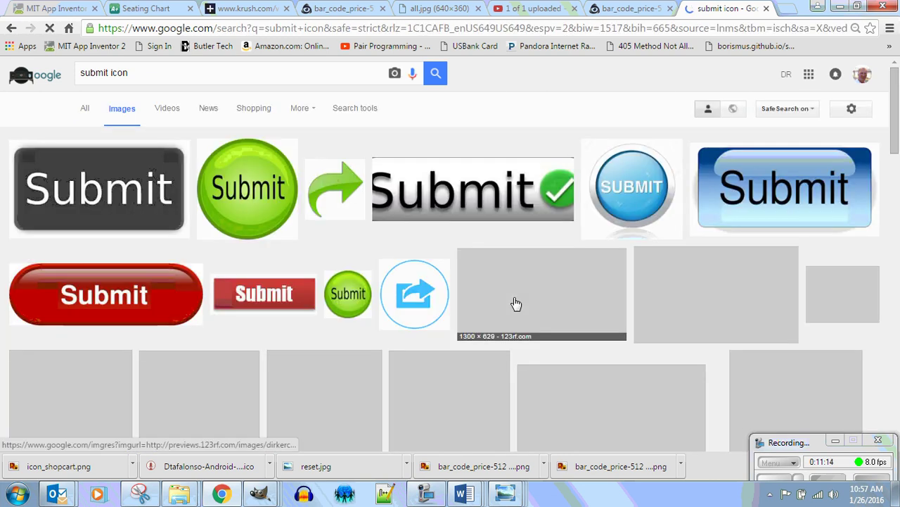
Find the round black SUBMIT button with a red rim in the image results and view it at full size
scroll(524, 343, "down", 3)
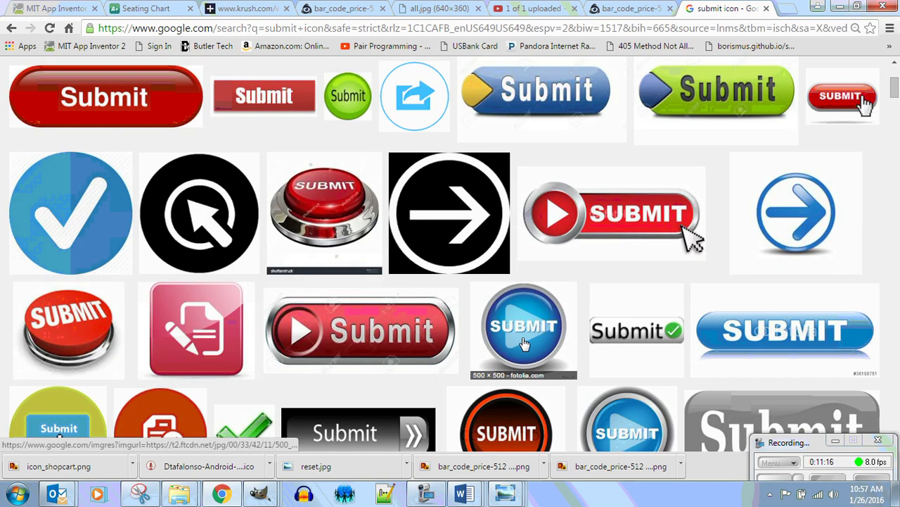
scroll(524, 343, "down", 3)
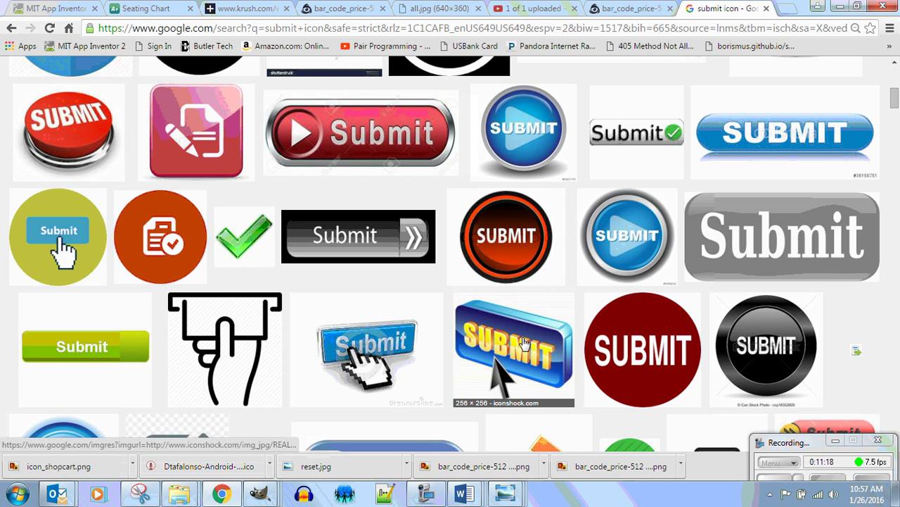
scroll(524, 343, "down", 3)
scroll(524, 342, "down", 10)
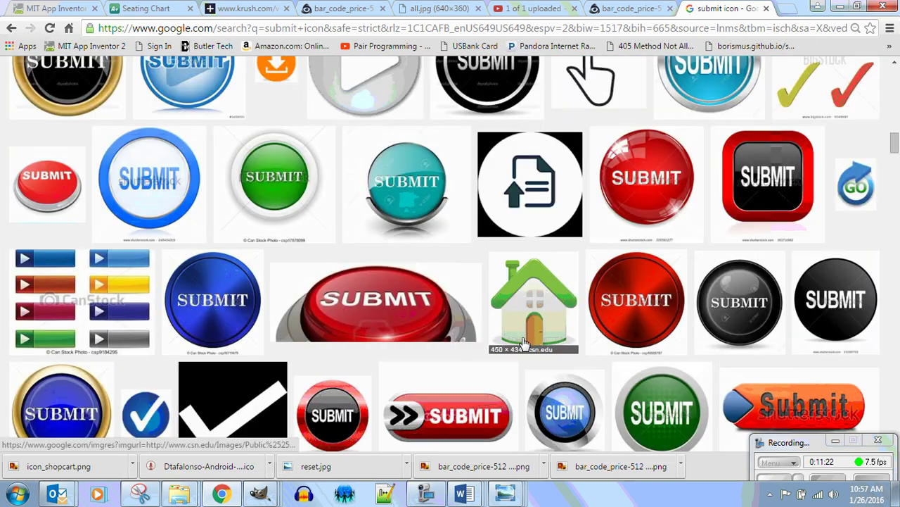
scroll(524, 343, "down", 3)
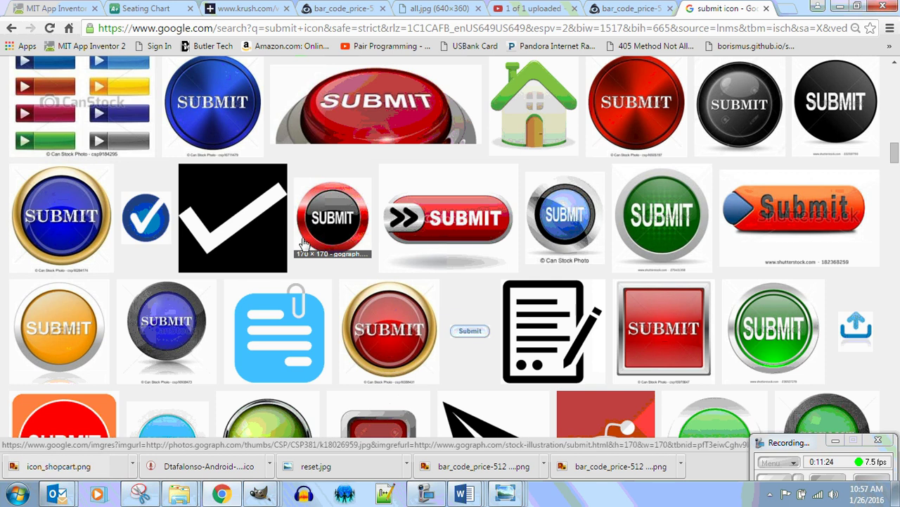
left_click(324, 223)
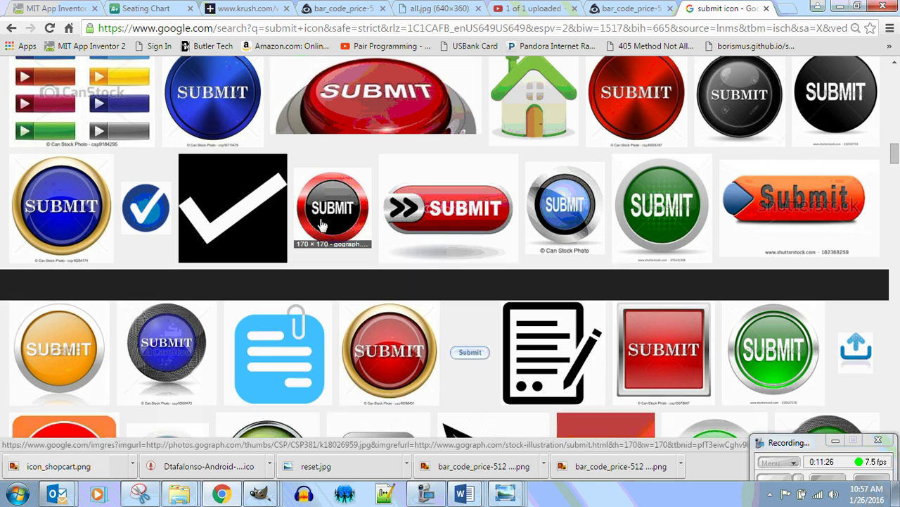
left_click(689, 242)
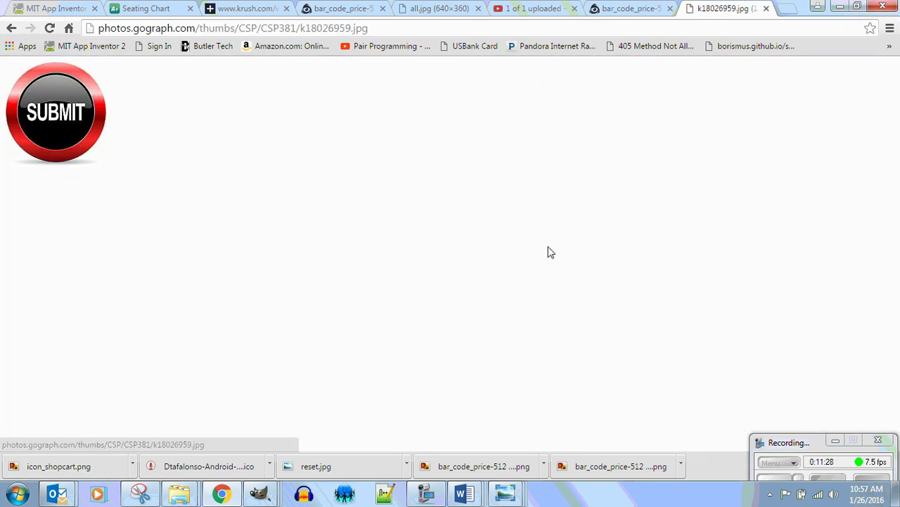
Save the SUBMIT button image as k18026959 JPEG in the Count Me In Tribe Tix 1.1.3 folder
right_click(53, 104)
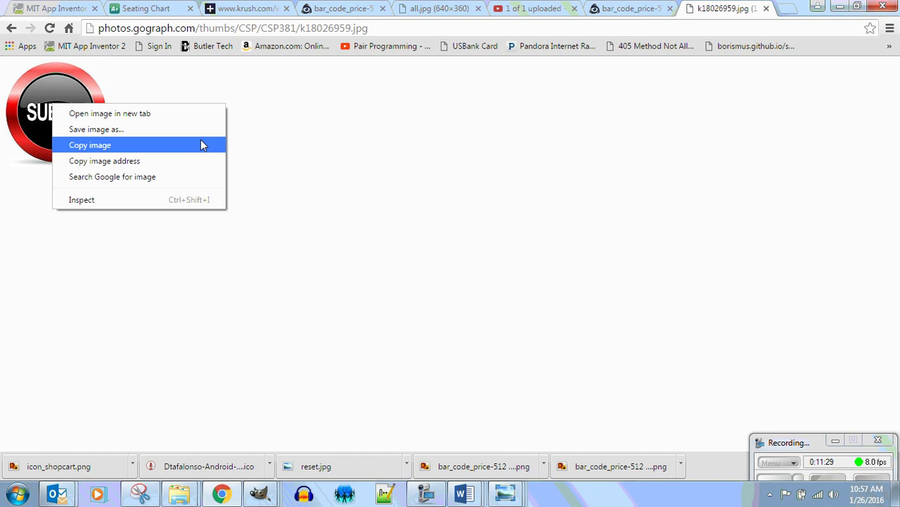
left_click(179, 137)
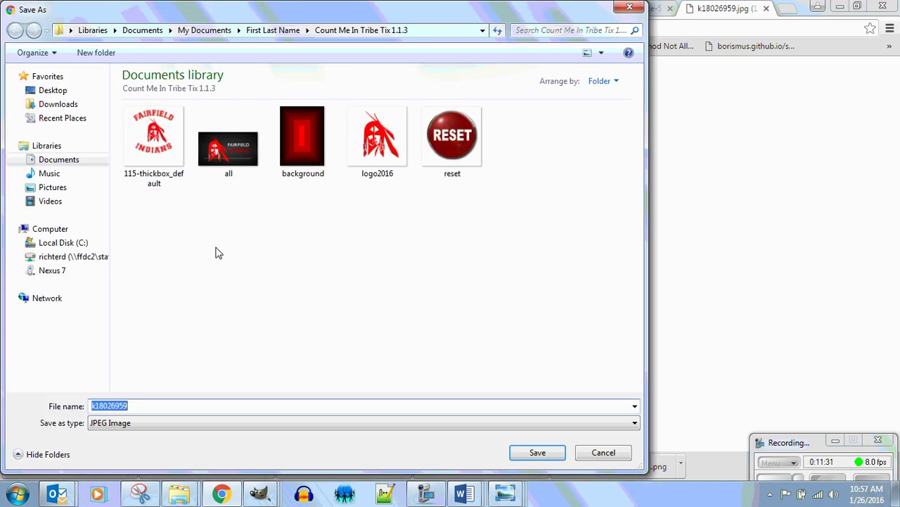
left_click(529, 455)
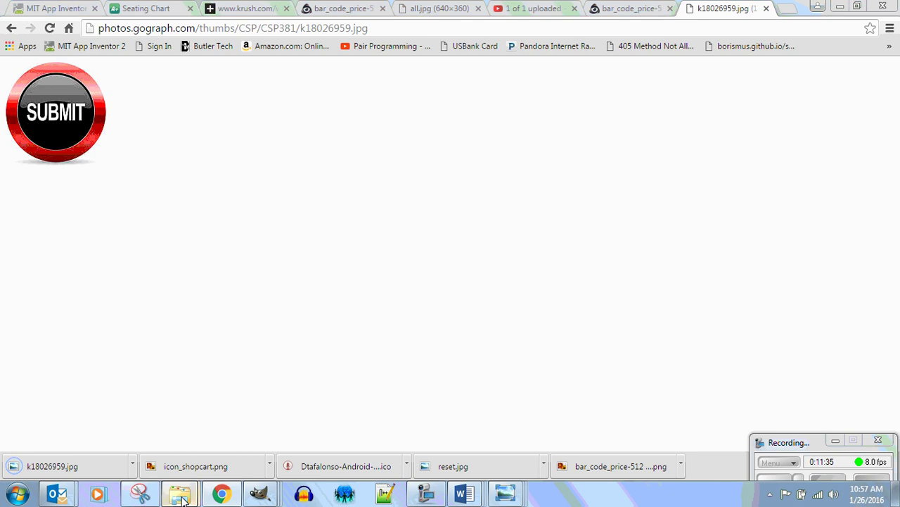
Open k18026959 from the project folder in GIMP and maximize the image window
mouse_move(179, 494)
left_click(279, 451)
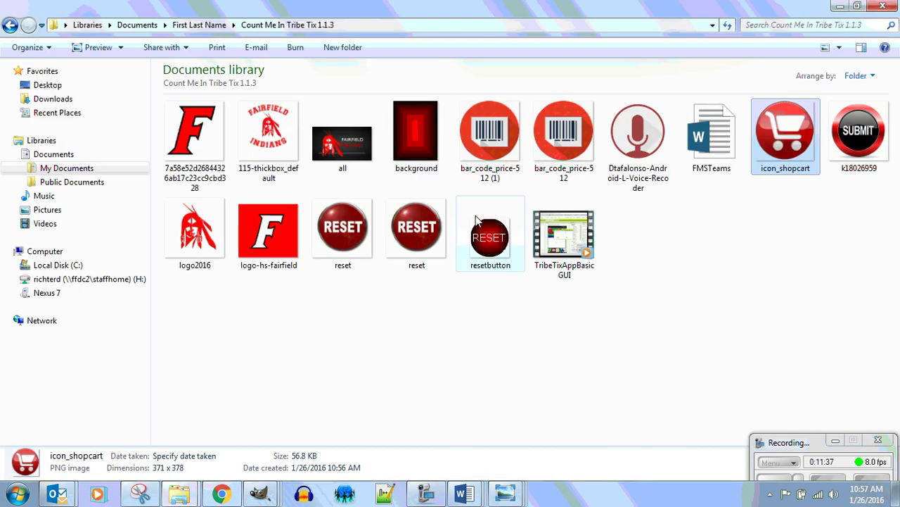
left_click(855, 159)
right_click(855, 158)
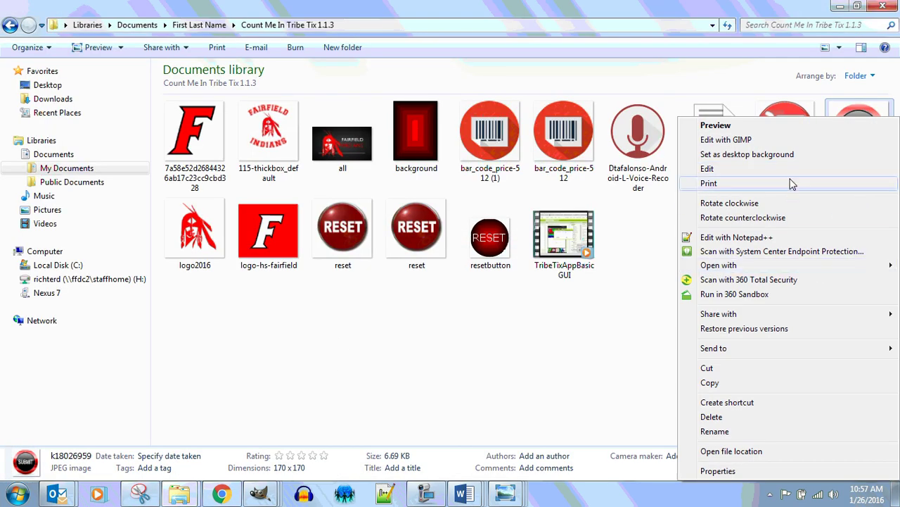
left_click(783, 141)
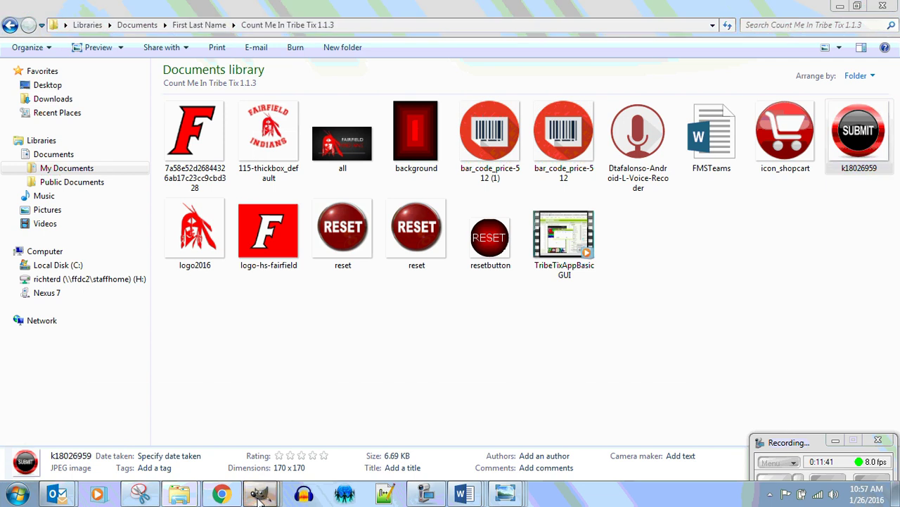
mouse_move(260, 494)
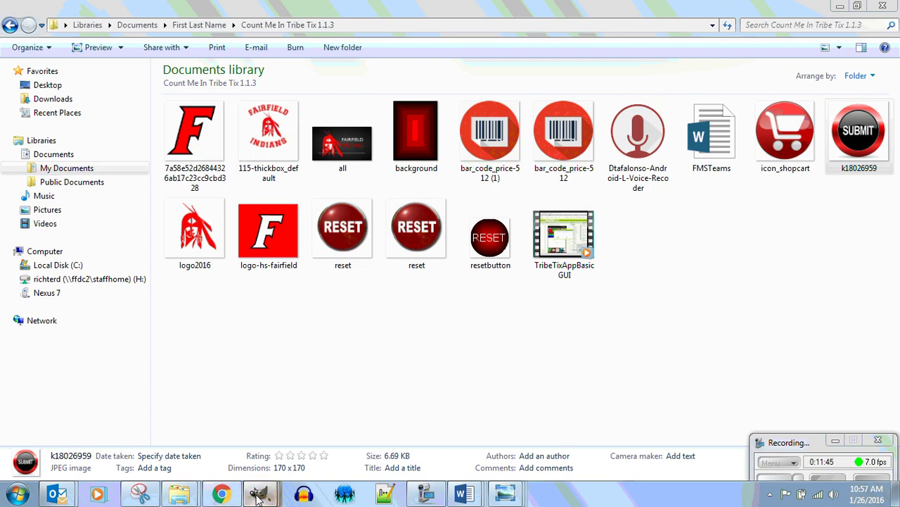
left_click(809, 449)
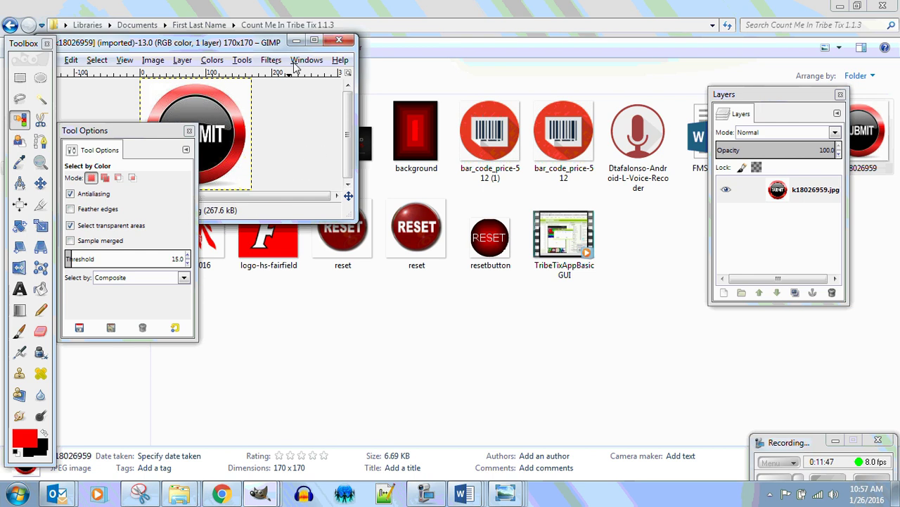
left_click(314, 42)
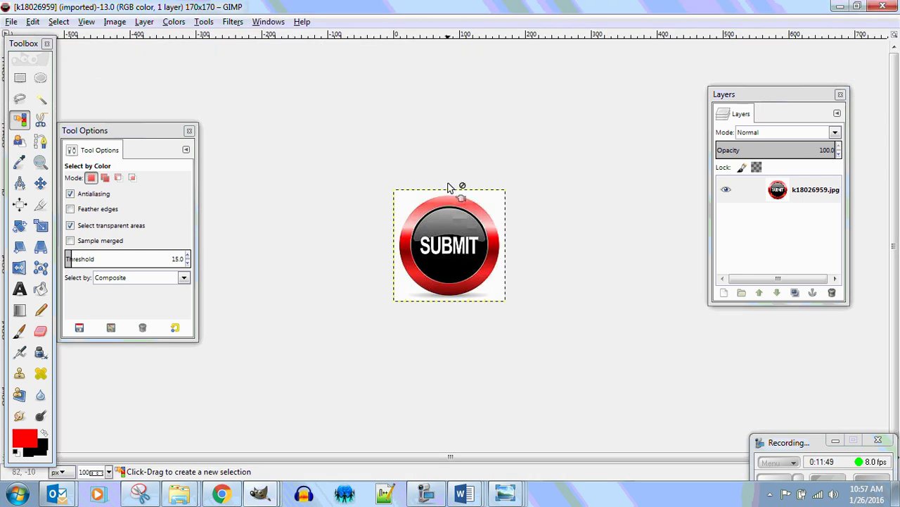
scroll(448, 184, "up", 2)
scroll(448, 184, "up", 1)
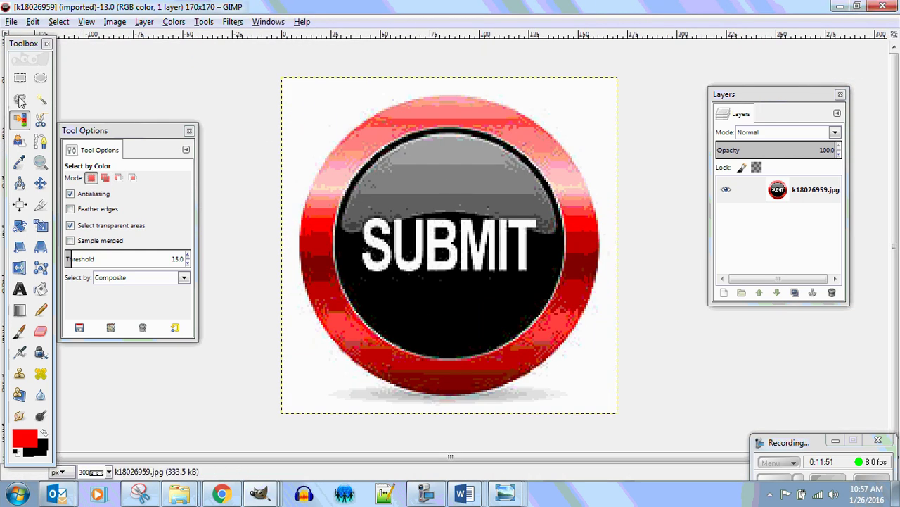
Draw an ellipse selection of about 169 × 169 px around the SUBMIT button and invert the selection
left_click(41, 80)
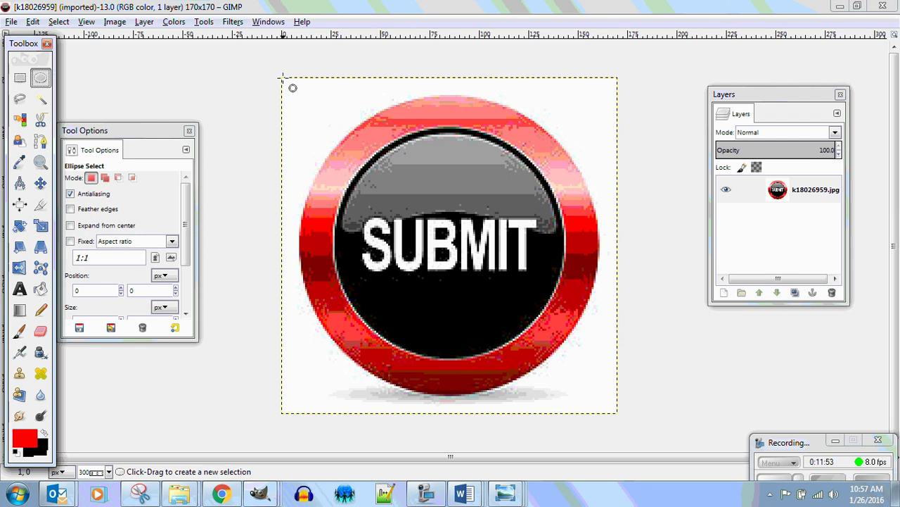
left_click_drag(281, 78, 368, 96)
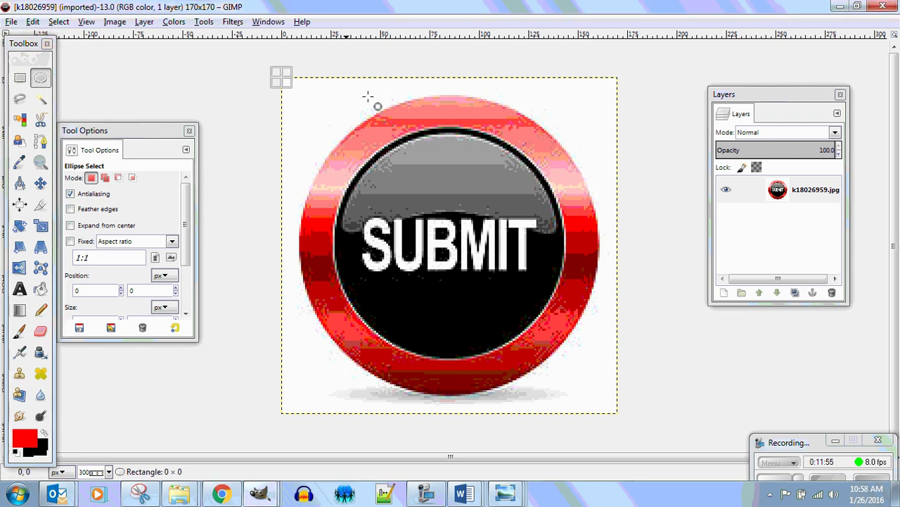
left_click_drag(608, 349, 626, 422)
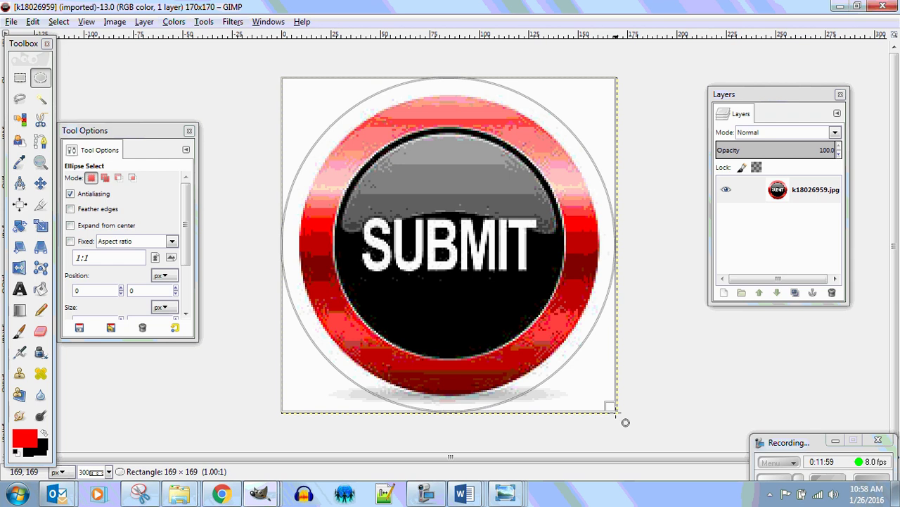
left_click_drag(625, 422, 625, 421)
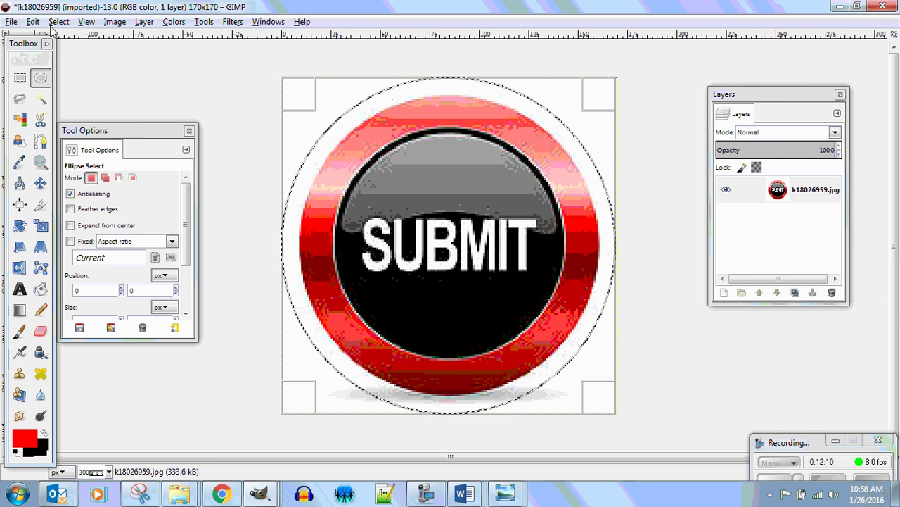
left_click(58, 22)
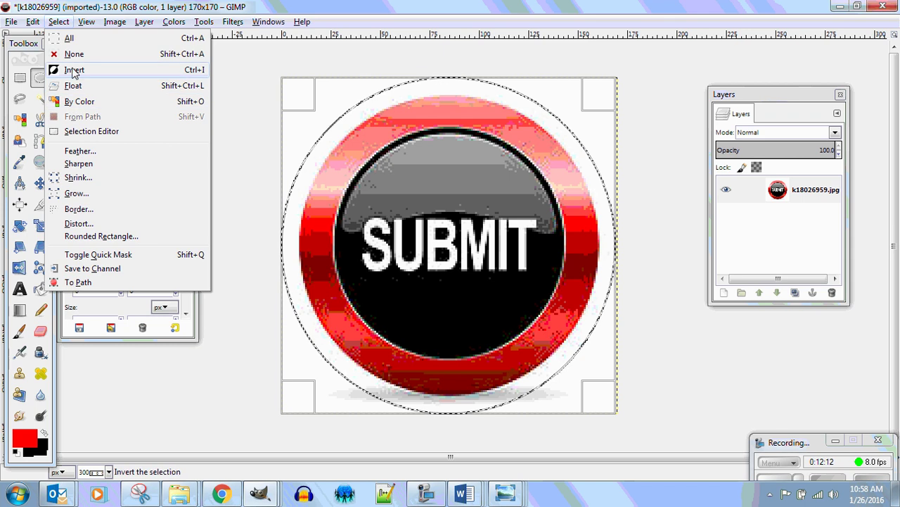
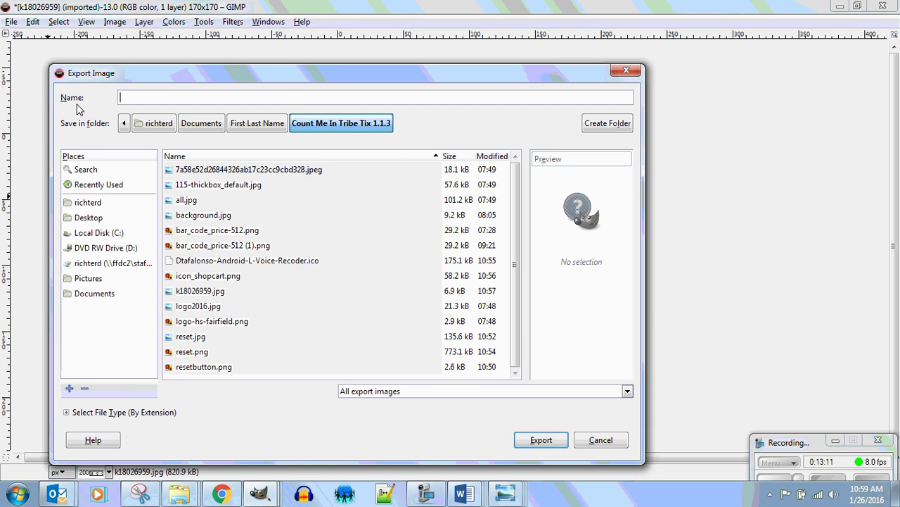
Export the image as submitbutton.png to the Count Me In Tribe Tix 1.1.3 folder, saving color values from transparent pixels
type("ubmitbutton.png")
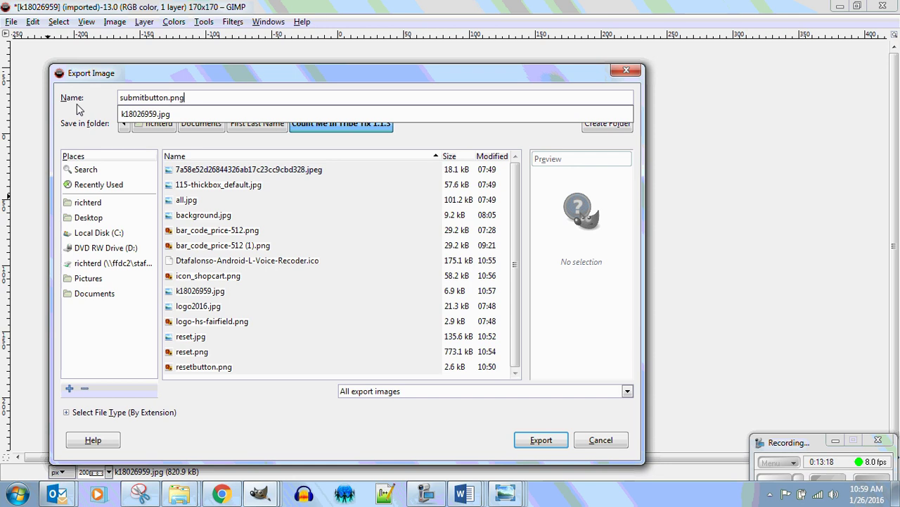
left_click(539, 442)
left_click(543, 443)
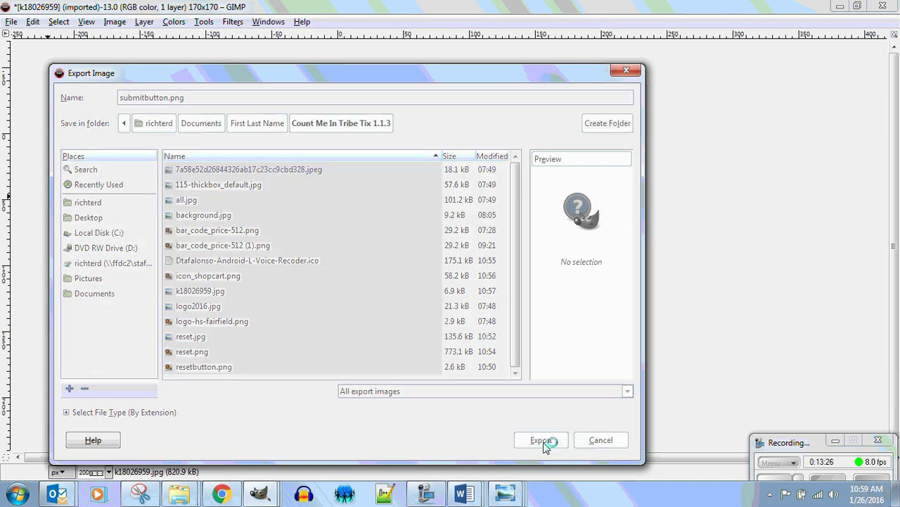
double_click(373, 299)
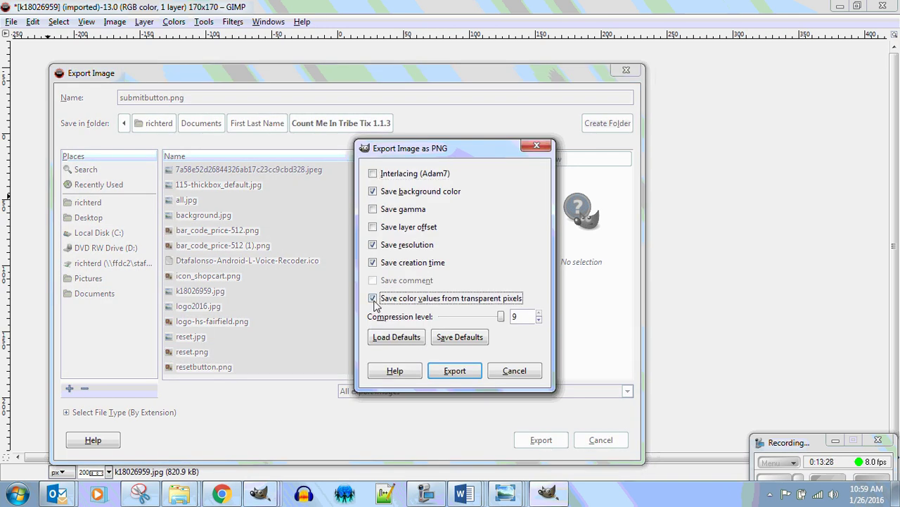
left_click(453, 371)
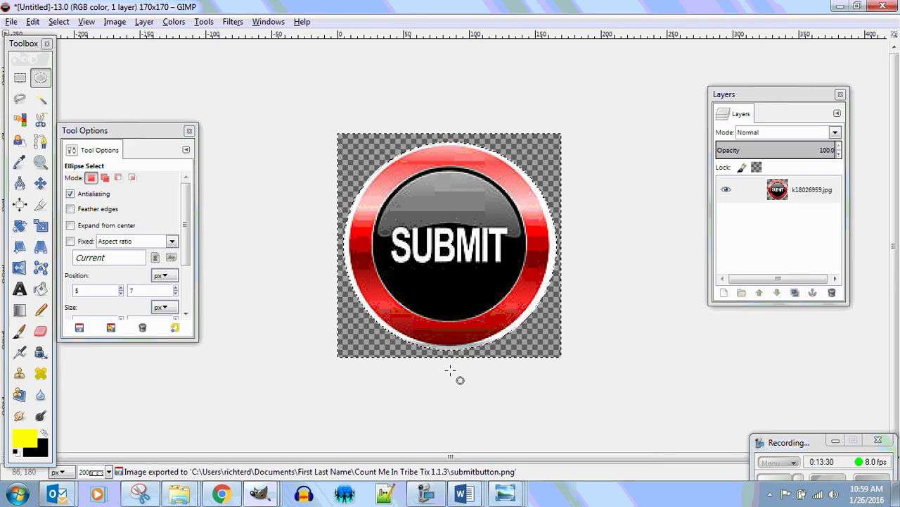
Switch to MIT App Inventor in Chrome and upload submitbutton.png as the image for btnSubmit
left_click(221, 495)
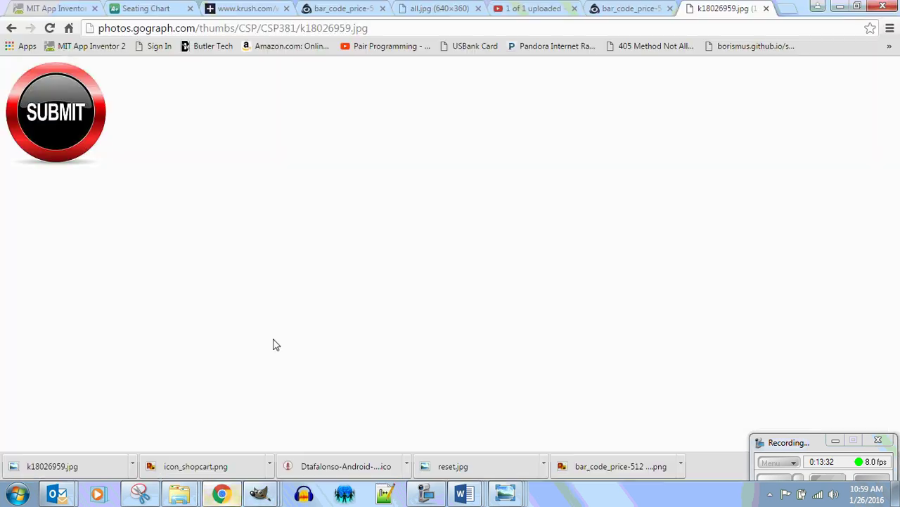
left_click(32, 9)
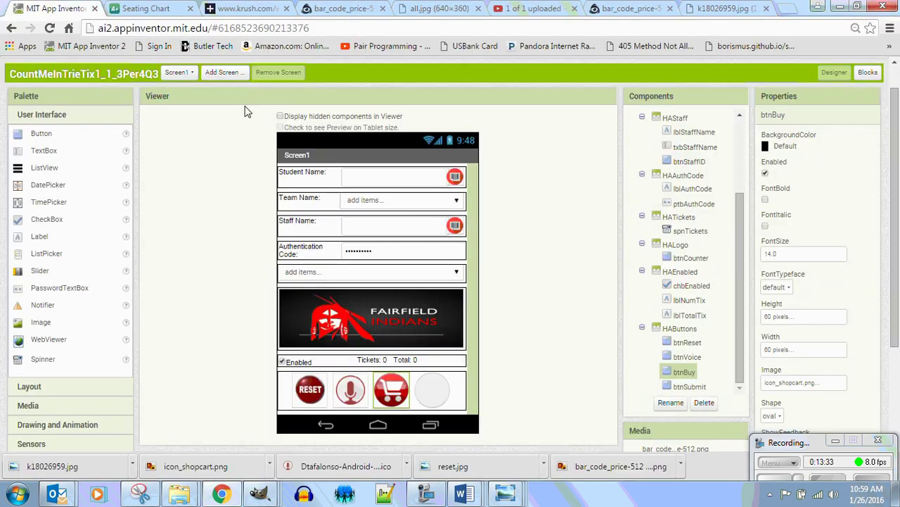
left_click(433, 388)
left_click(806, 387)
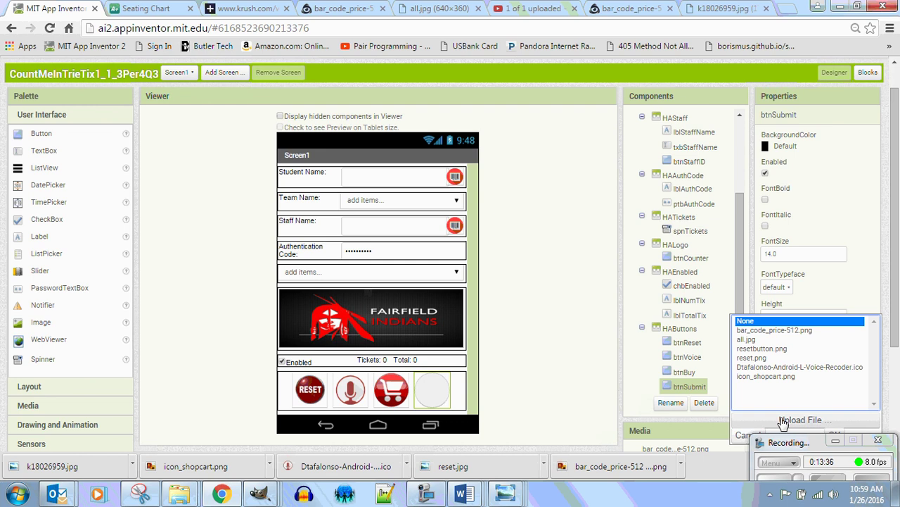
left_click(800, 419)
left_click(345, 186)
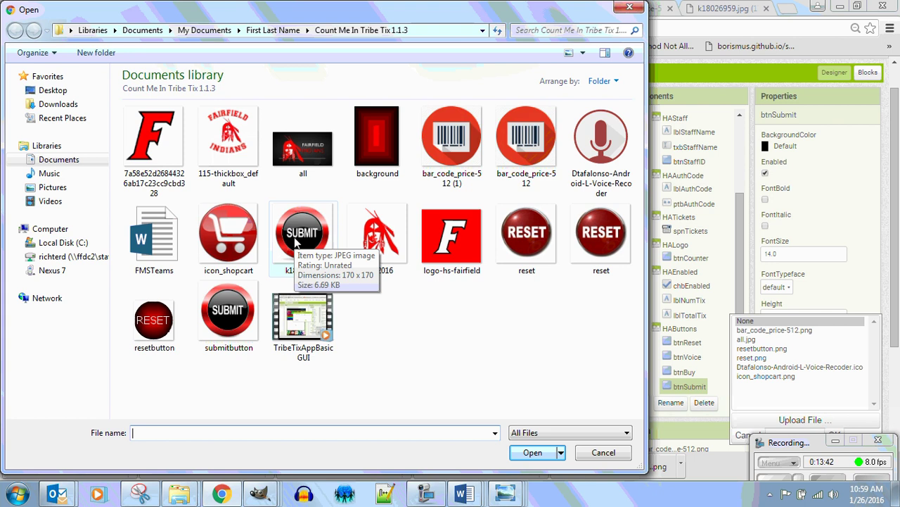
left_click(228, 309)
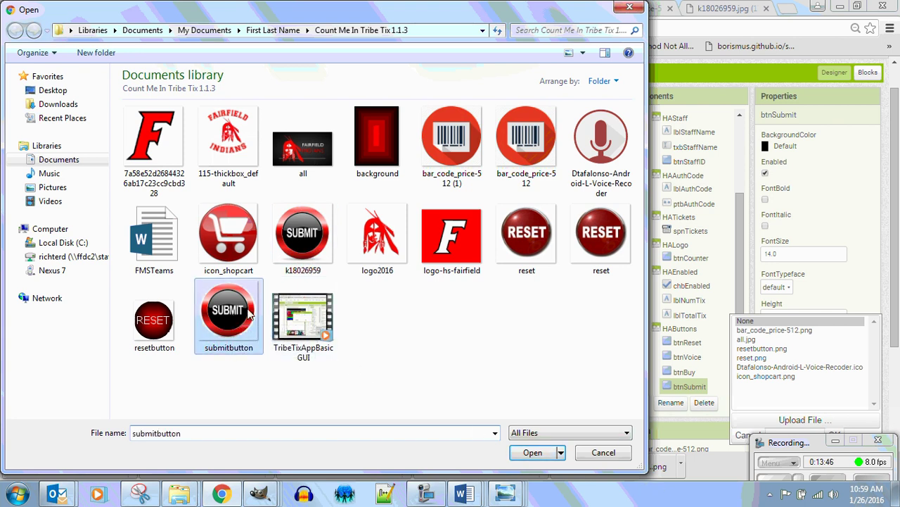
left_click(516, 456)
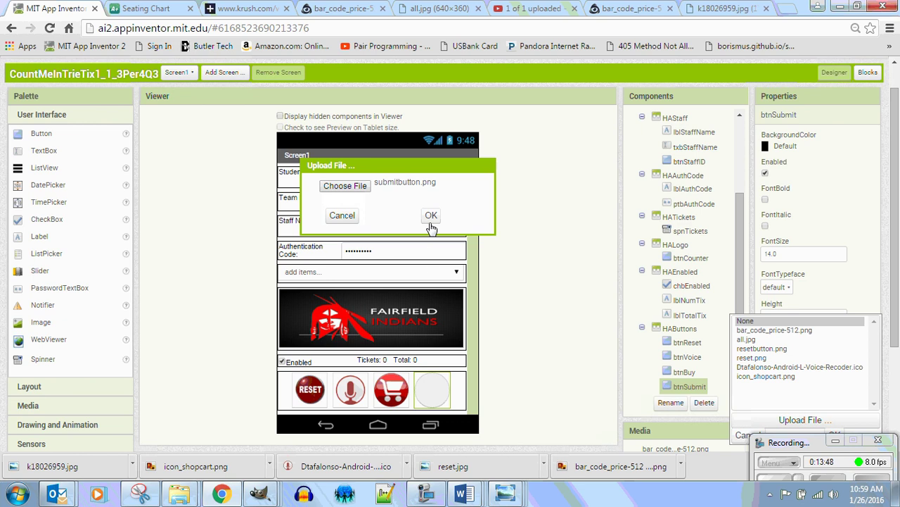
left_click(429, 214)
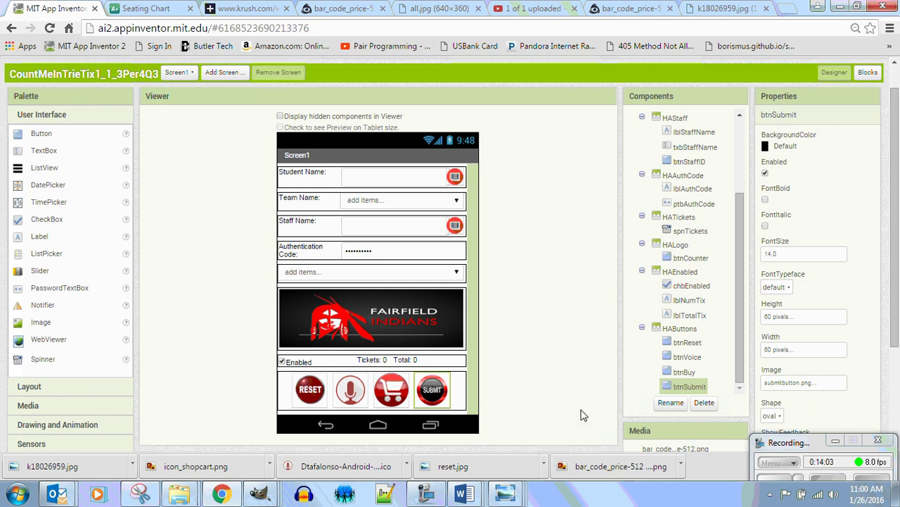
Switch to GIMP, create a new 300 × 400 px image and maximize its window
mouse_move(223, 496)
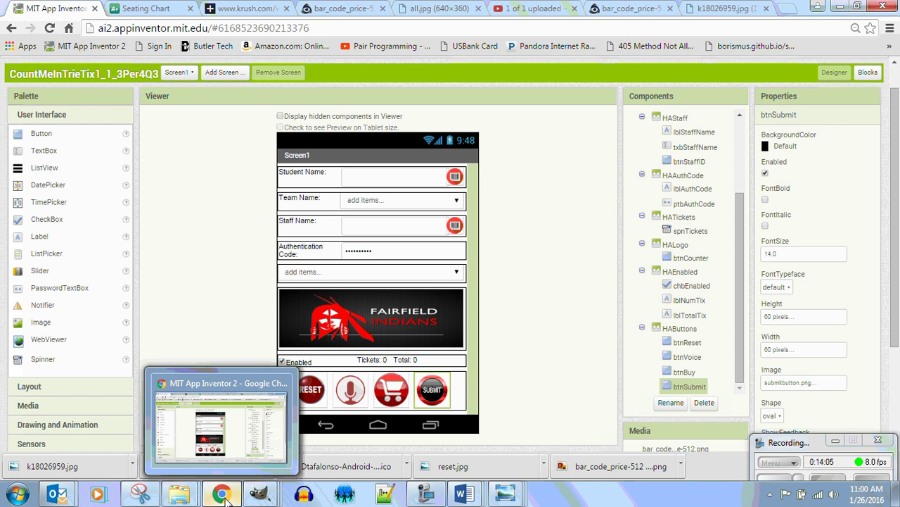
mouse_move(260, 494)
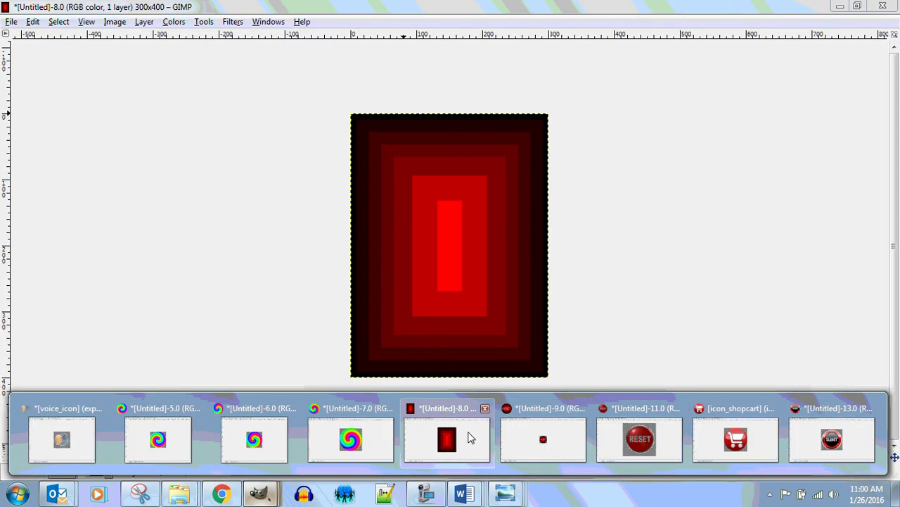
left_click(833, 440)
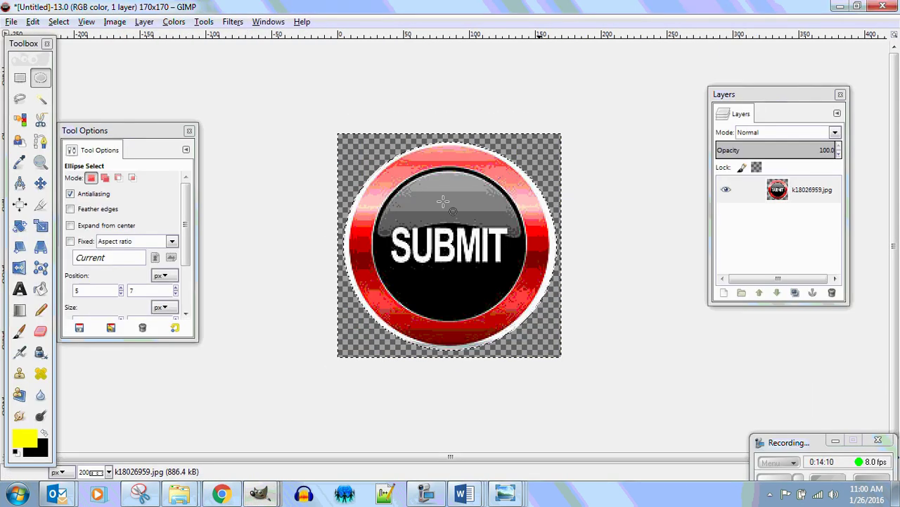
left_click(12, 22)
left_click(25, 38)
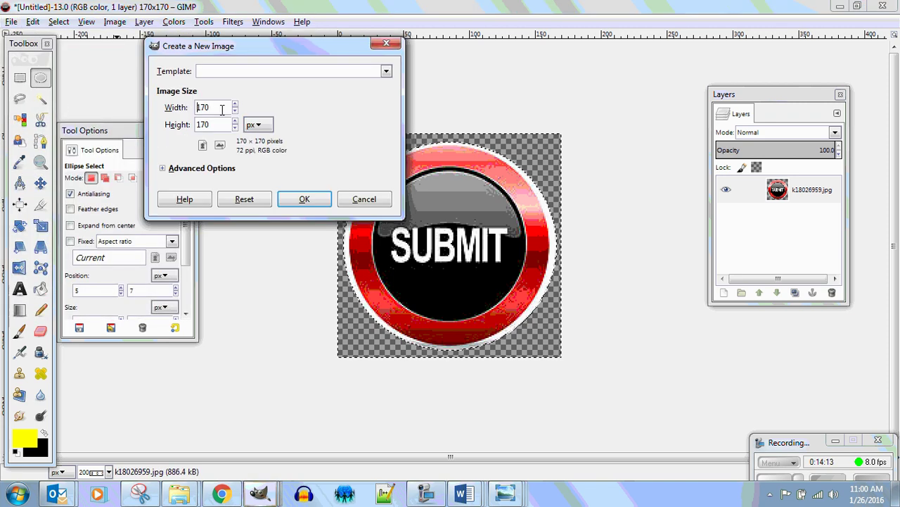
double_click(199, 108)
type("300")
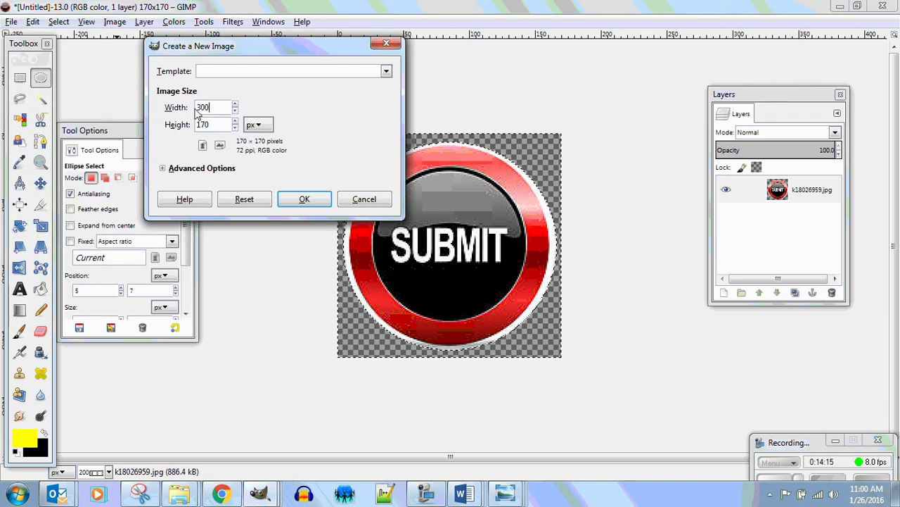
key("Tab")
type("400")
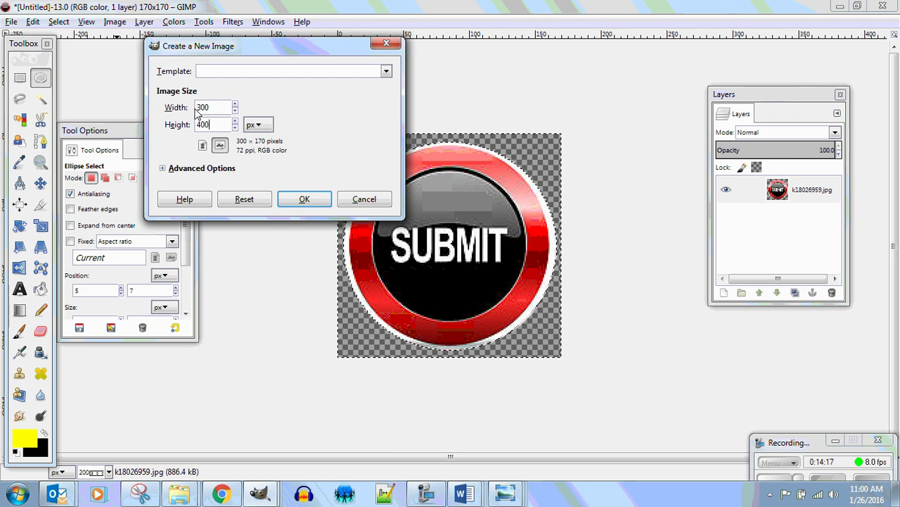
left_click(326, 200)
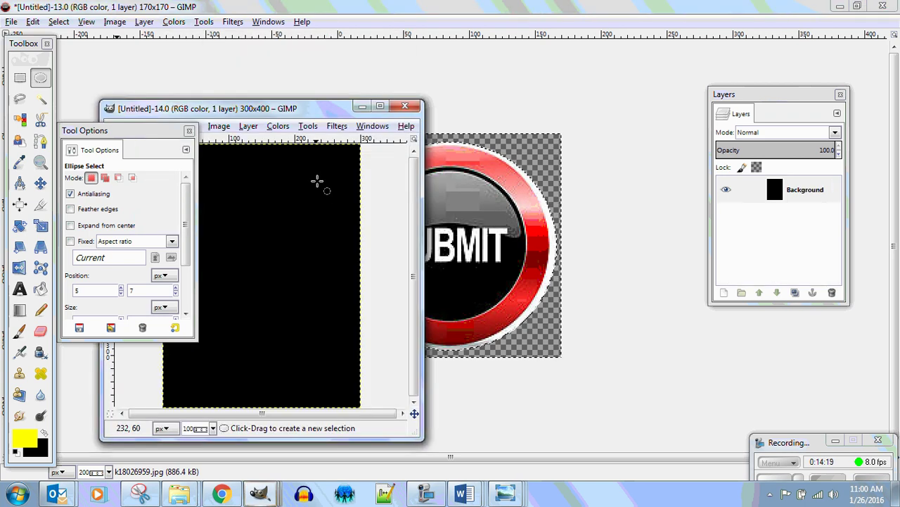
double_click(381, 107)
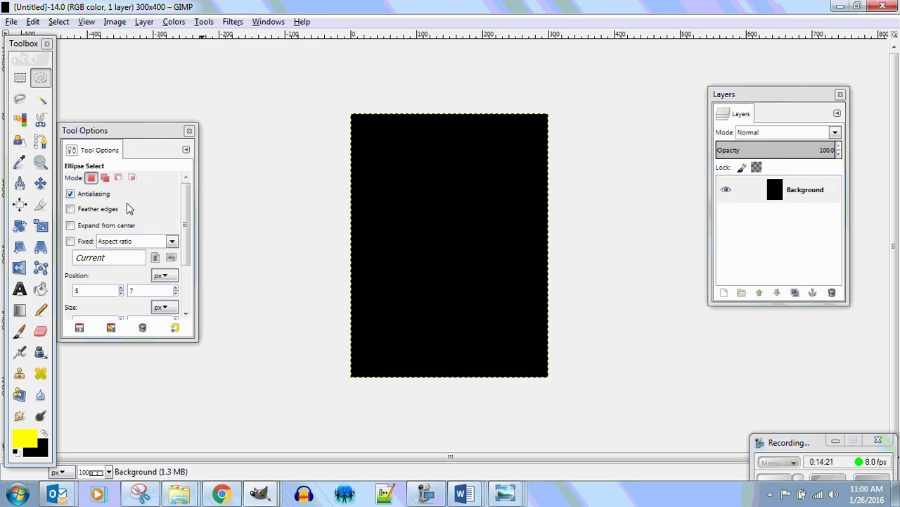
With the Blend tool and a red foreground, apply the FG to Transparent, Shaped (angular) gradient diagonally across the black image
left_click(19, 310)
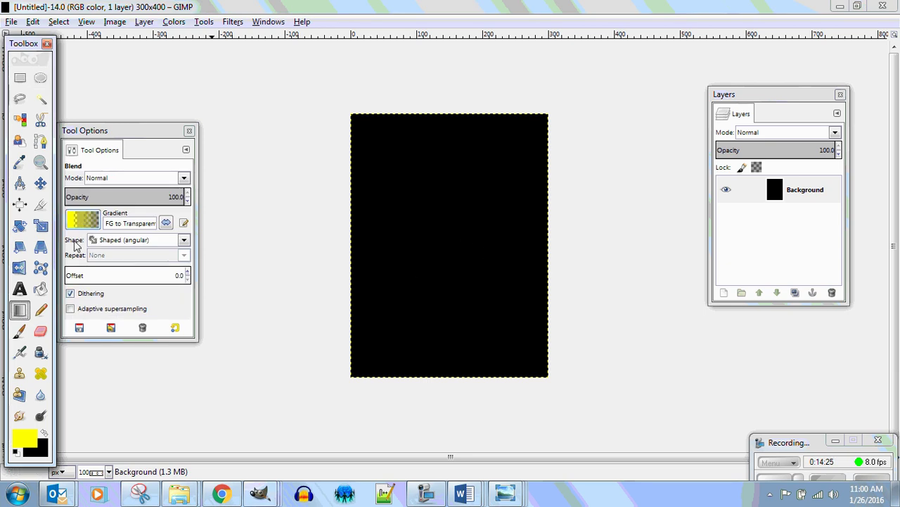
left_click(18, 442)
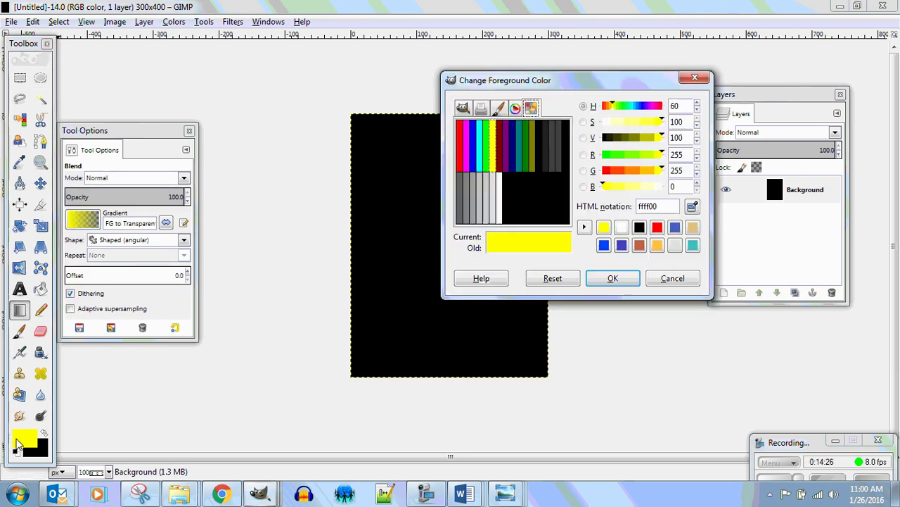
left_click(657, 226)
left_click(623, 280)
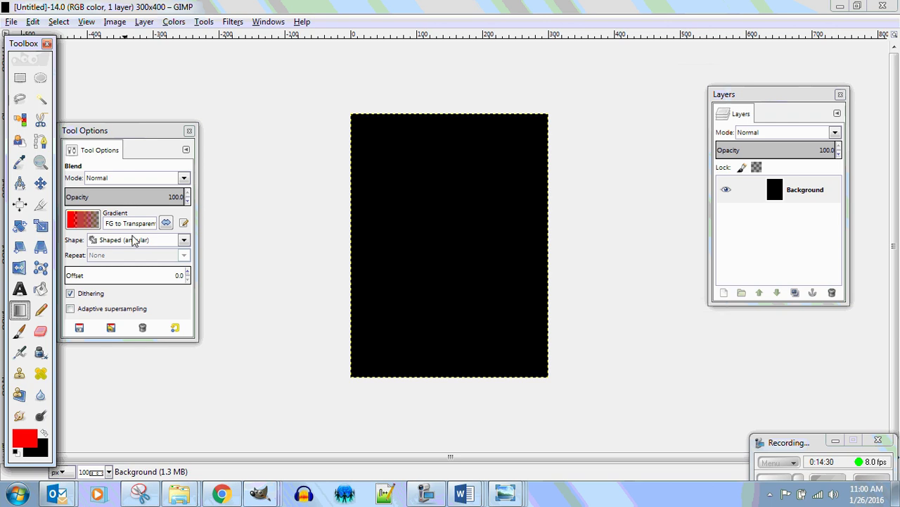
left_click_drag(383, 141, 383, 141)
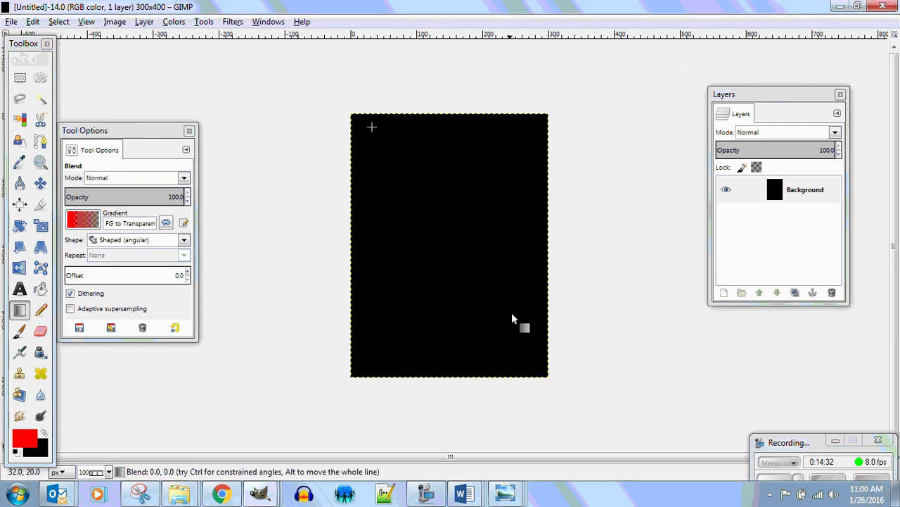
left_click_drag(513, 313, 540, 370)
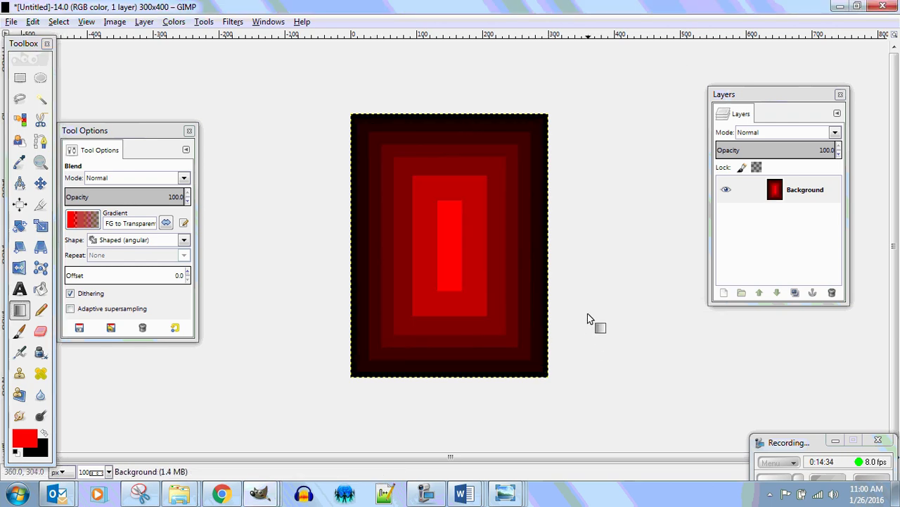
Change the gradient to FG to BG (RGB), undo the earlier blends and reapply it diagonally across the image as Shaped (angular)
left_click(84, 220)
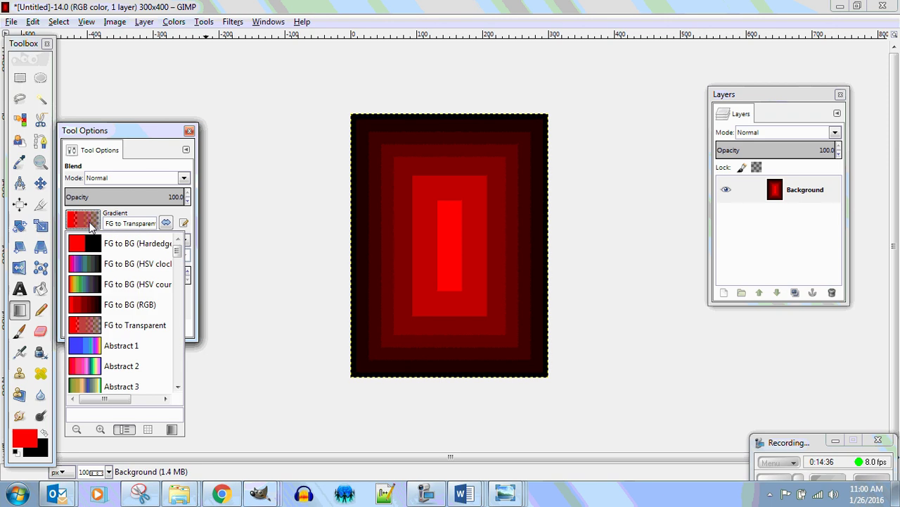
left_click(92, 307)
left_click_drag(387, 129, 511, 355)
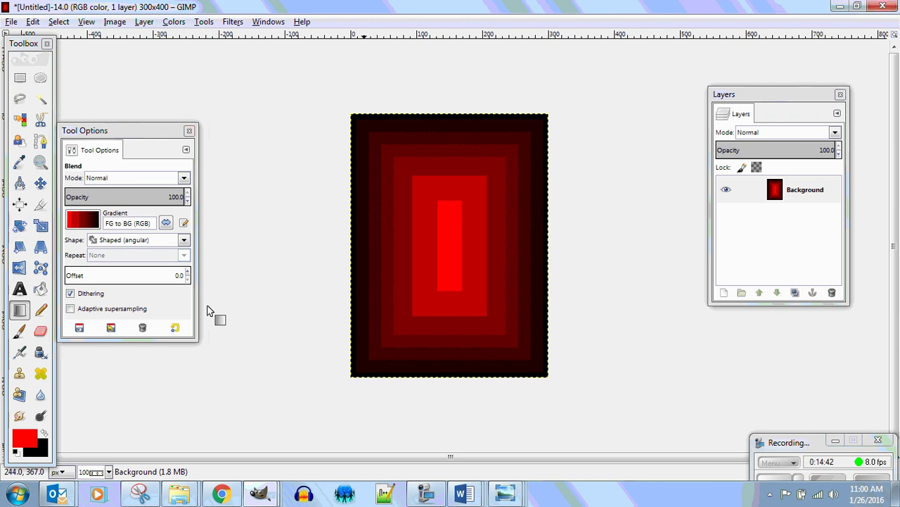
left_click(106, 241)
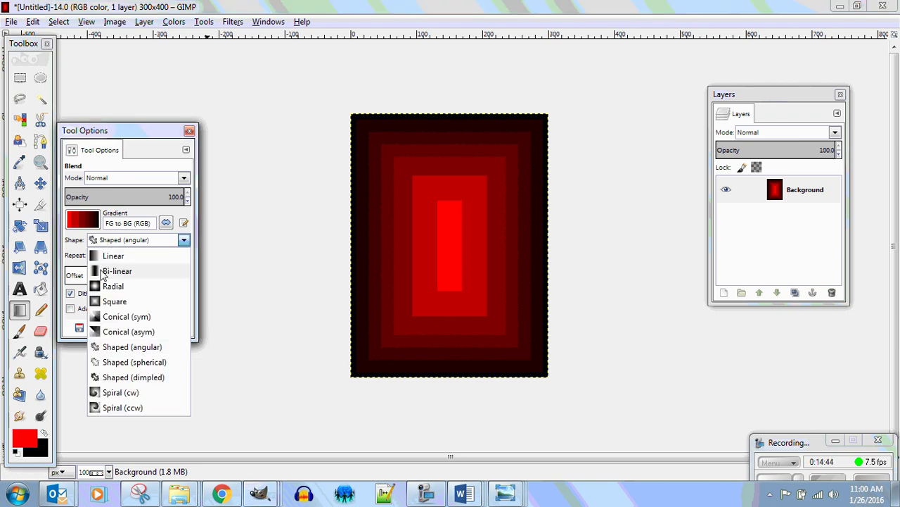
key("Escape")
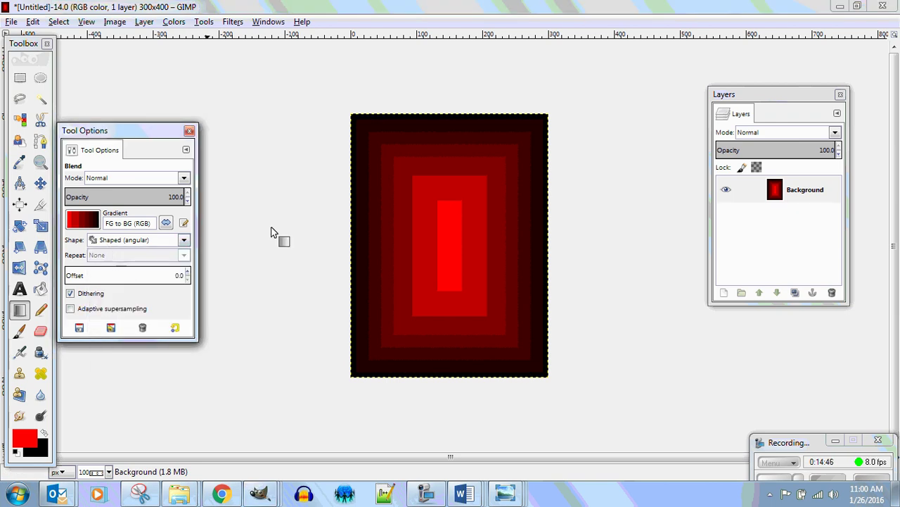
left_click_drag(368, 135, 523, 344)
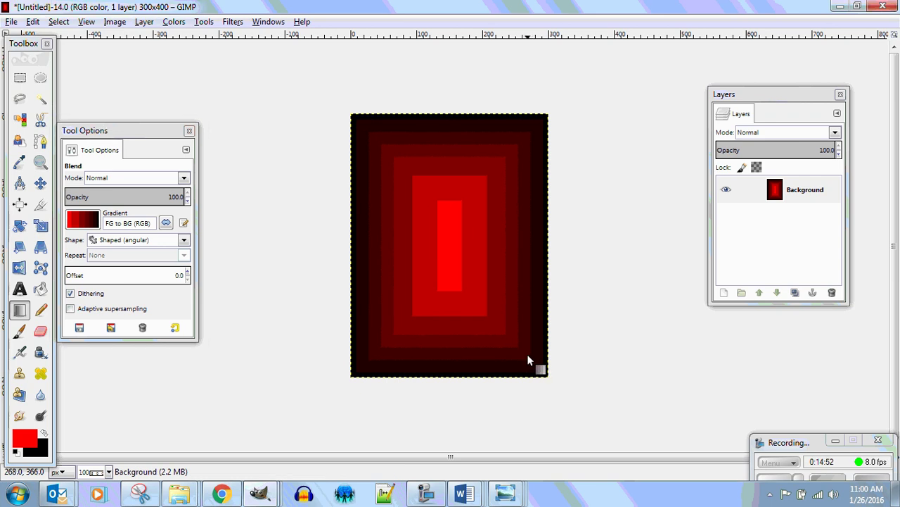
key("ctrl+z")
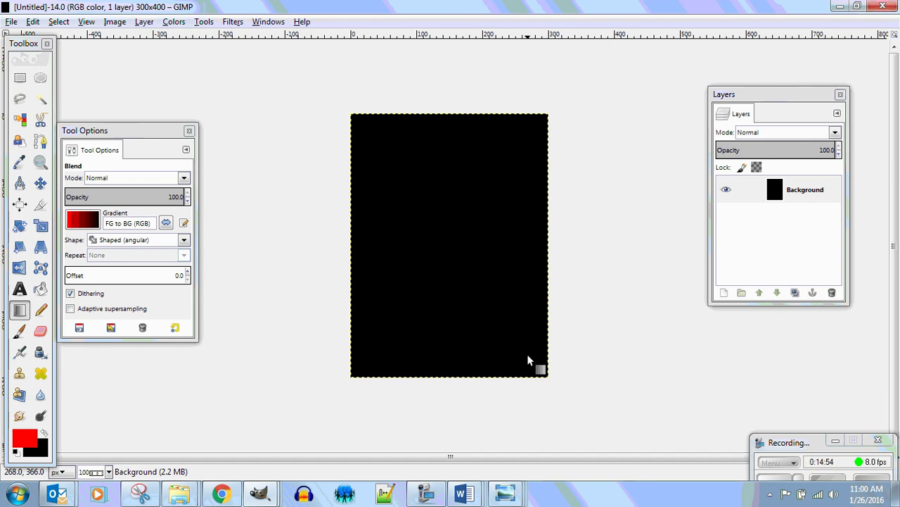
left_click_drag(363, 129, 540, 367)
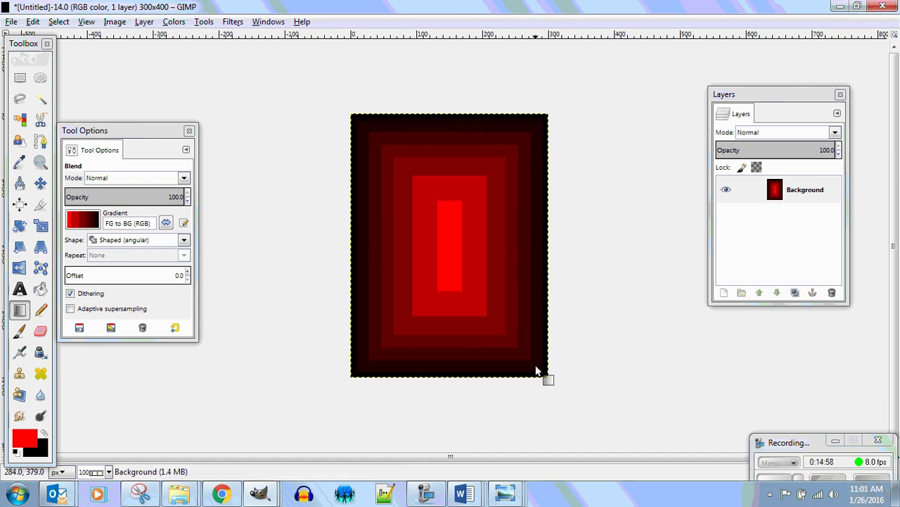
Undo the angular blend and try a Bi-linear gradient running diagonally from the image's upper-left to its lower-right corner
left_click(184, 241)
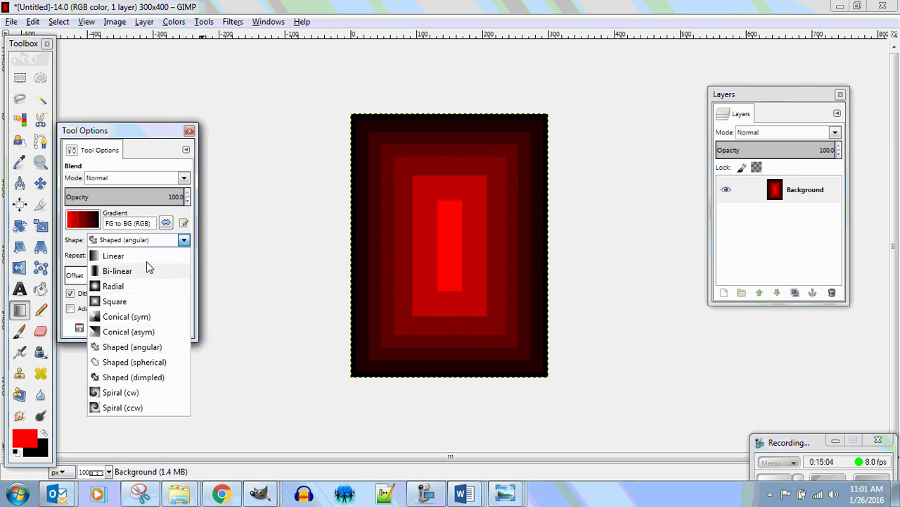
left_click(135, 270)
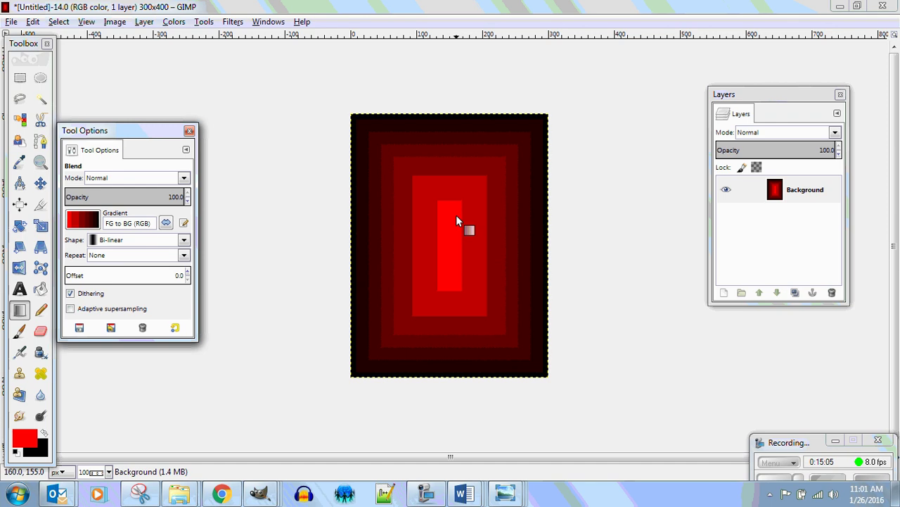
key("ctrl+z")
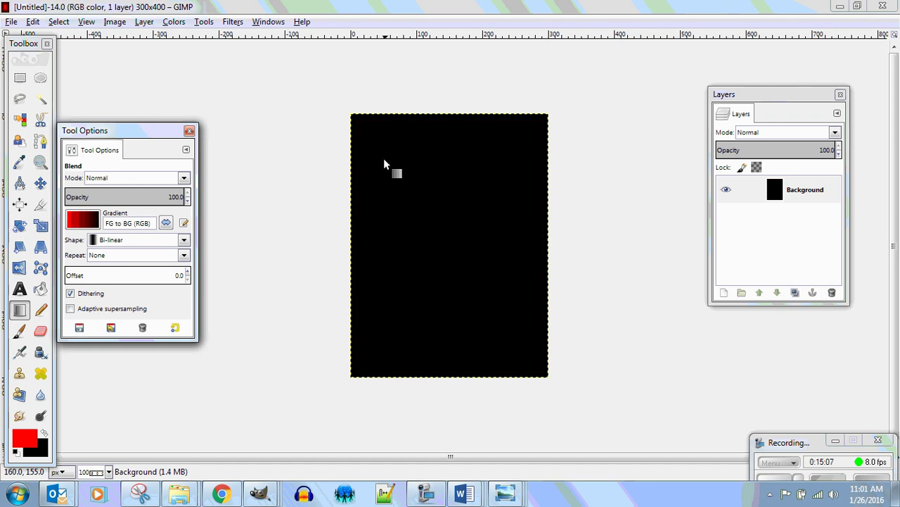
left_click_drag(364, 135, 364, 135)
left_click_drag(397, 175, 533, 366)
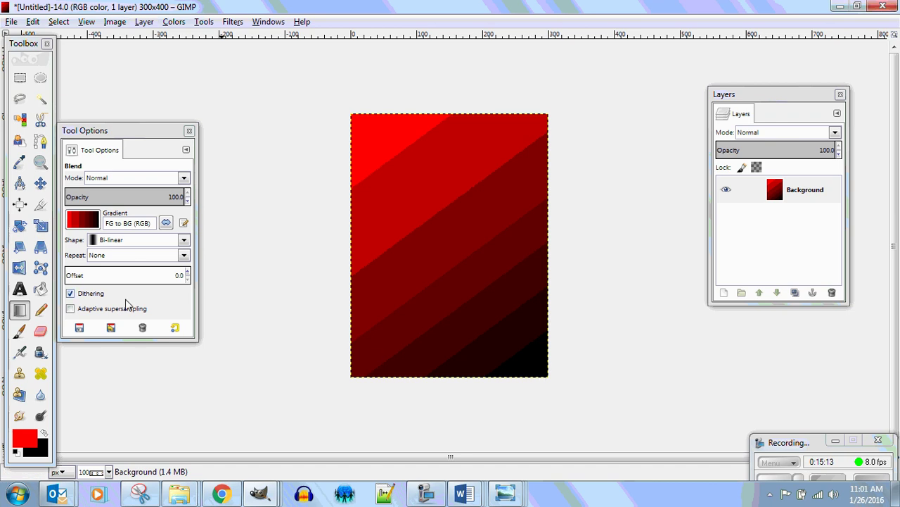
Change the gradient shape to Shaped (dimpled) and apply it over the image, starting with a horizontal stroke of about 129 px
left_click(133, 242)
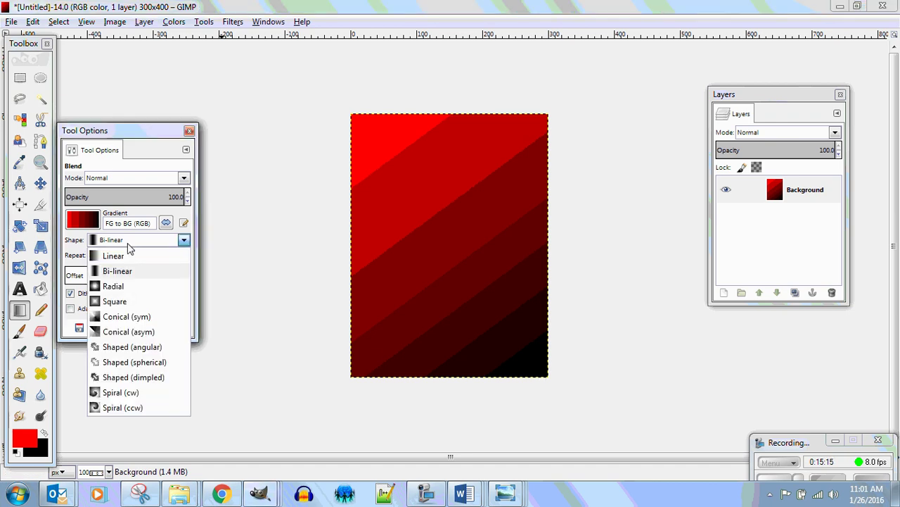
left_click(132, 377)
left_click_drag(412, 228, 499, 227)
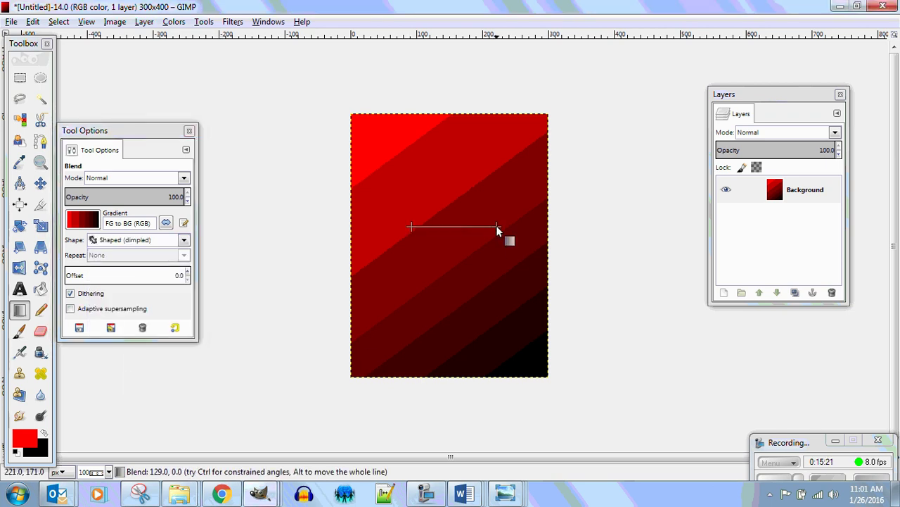
left_click_drag(408, 252, 424, 227)
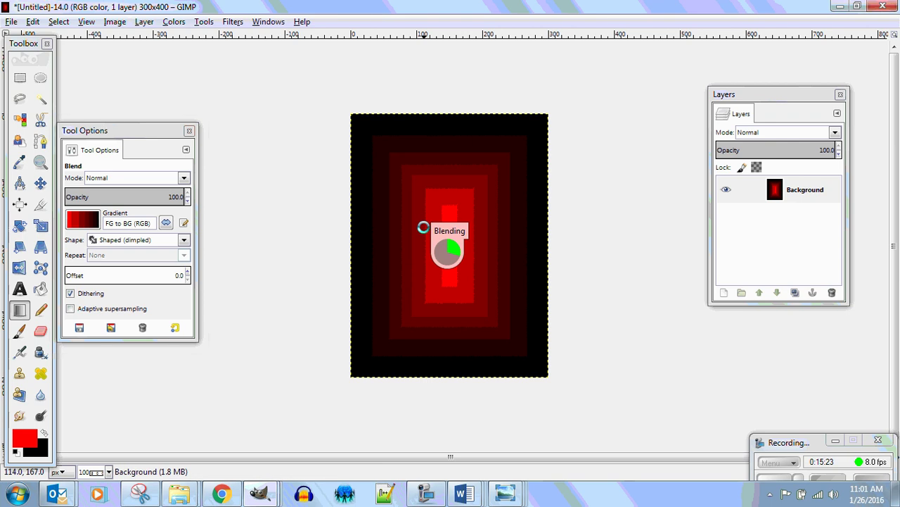
left_click_drag(405, 164, 398, 183)
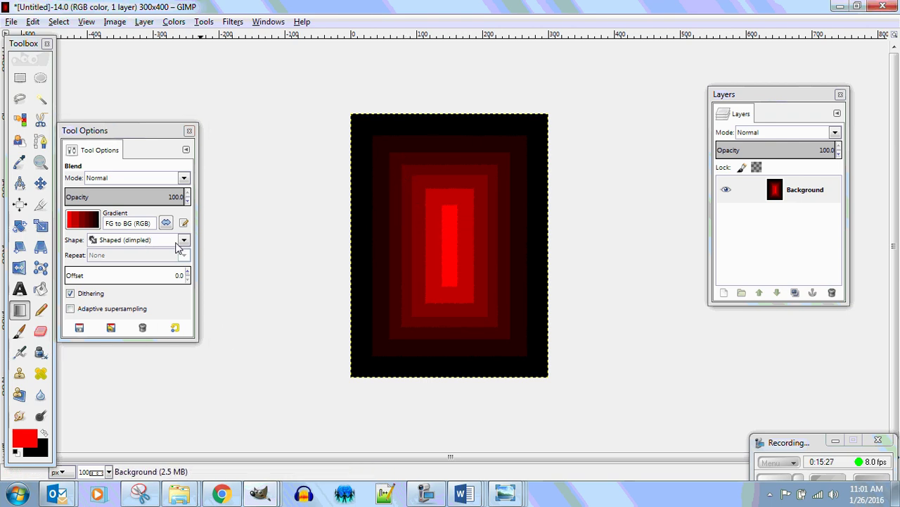
Change the gradient shape to Conical (sym) and try it over the image from several start points and directions
left_click(184, 241)
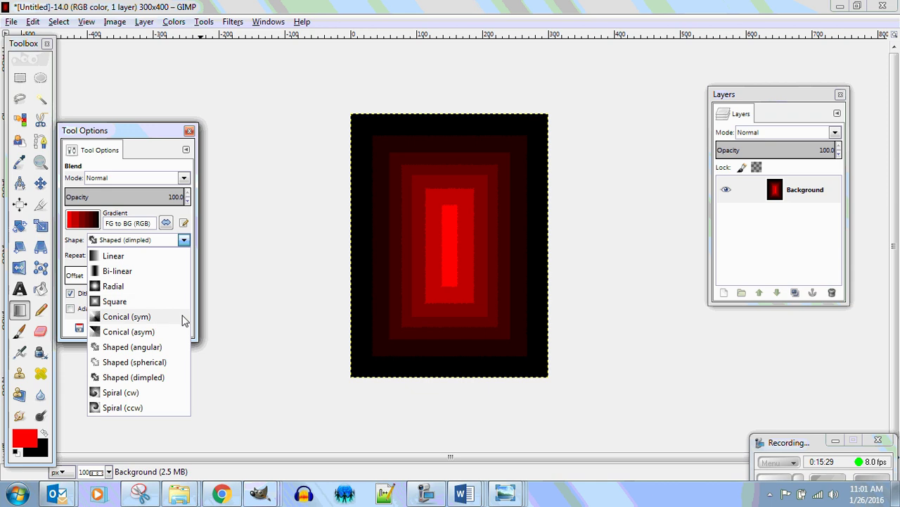
left_click(161, 316)
left_click_drag(420, 202, 451, 266)
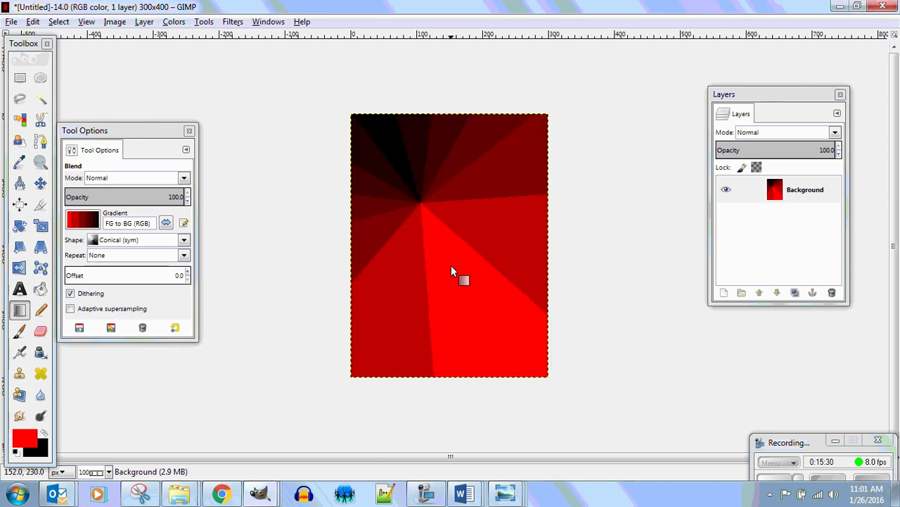
left_click(83, 221)
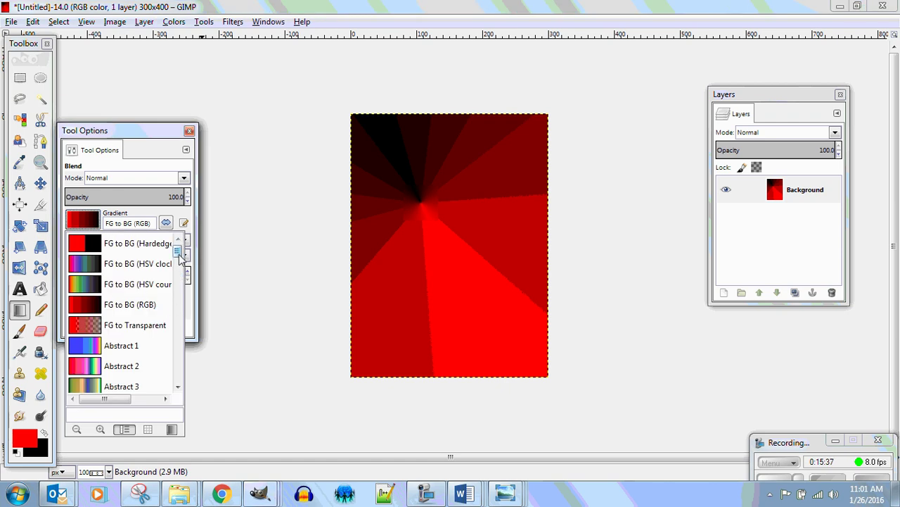
mouse_move(179, 253)
left_mouse_down()
mouse_move(176, 392)
mouse_move(172, 240)
left_mouse_up()
left_click(442, 253)
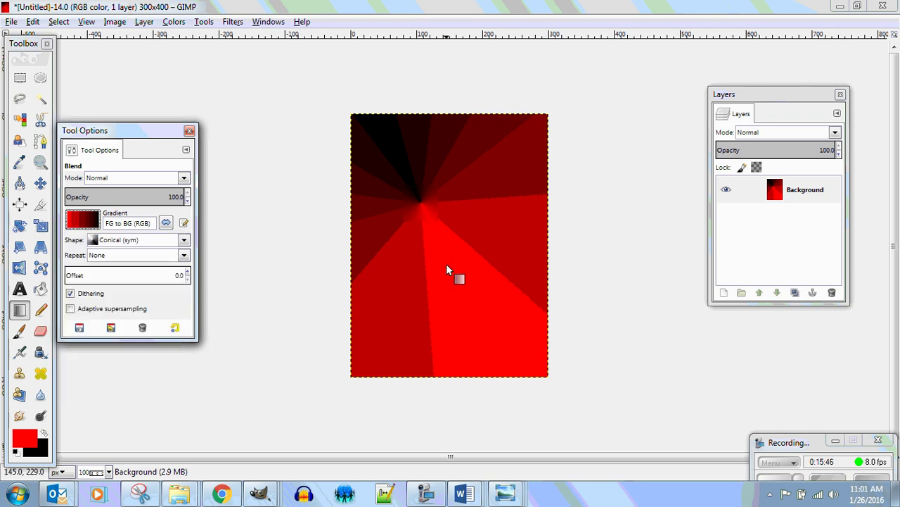
left_click_drag(451, 286, 471, 274)
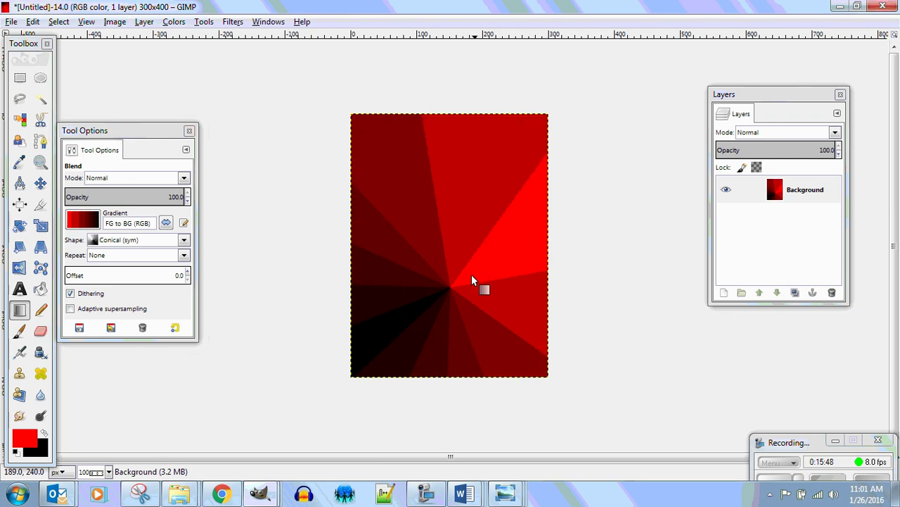
left_click_drag(422, 201, 538, 373)
left_click_drag(458, 280, 482, 314)
Undo all blends back to the black image and apply the Conical (sym) gradient from near the centre to the lower-right corner
key("ctrl+z")
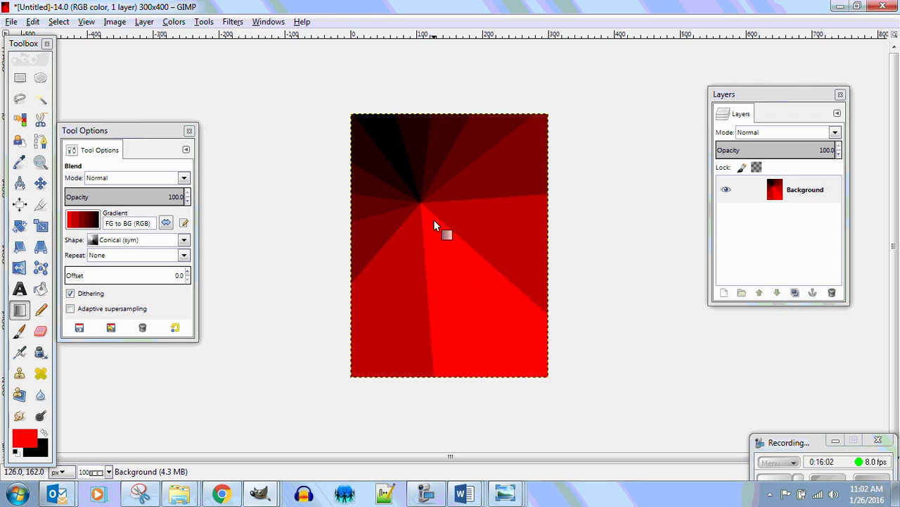
key("ctrl+z")
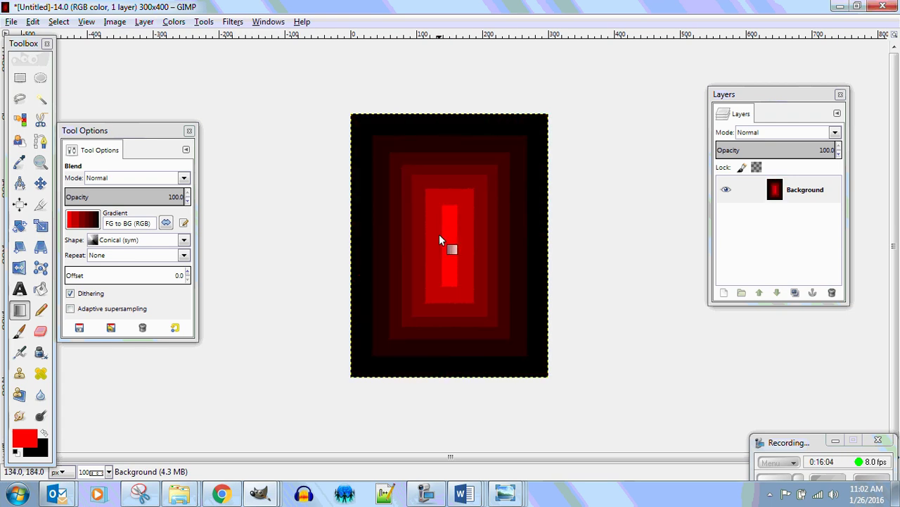
key("ctrl+z")
key("ctrl+z")
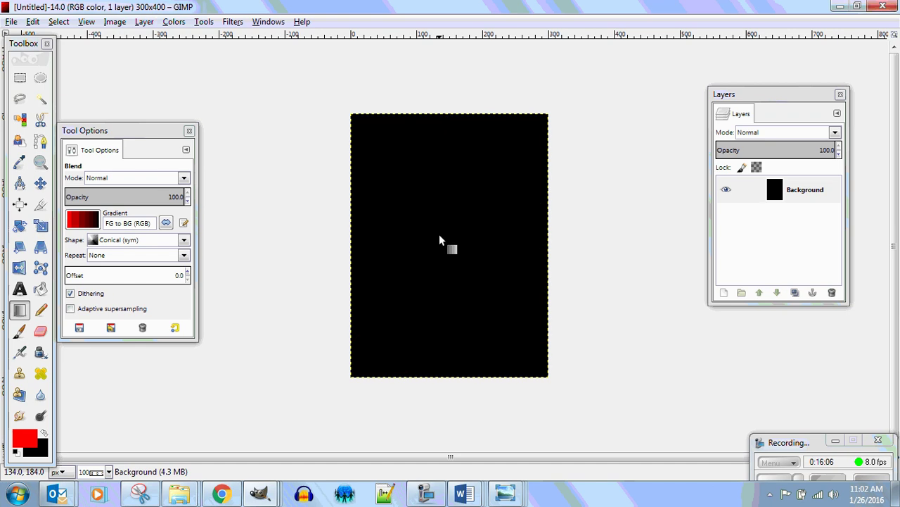
left_click_drag(444, 229, 544, 373)
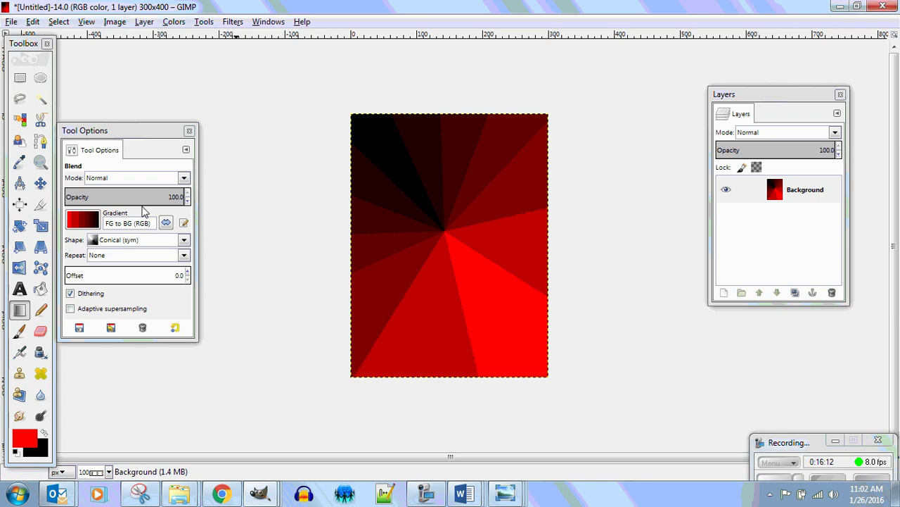
Change the gradient shape to Conical (asym) and try it with a short horizontal stroke and a downward stroke near the image centre
left_click(92, 226)
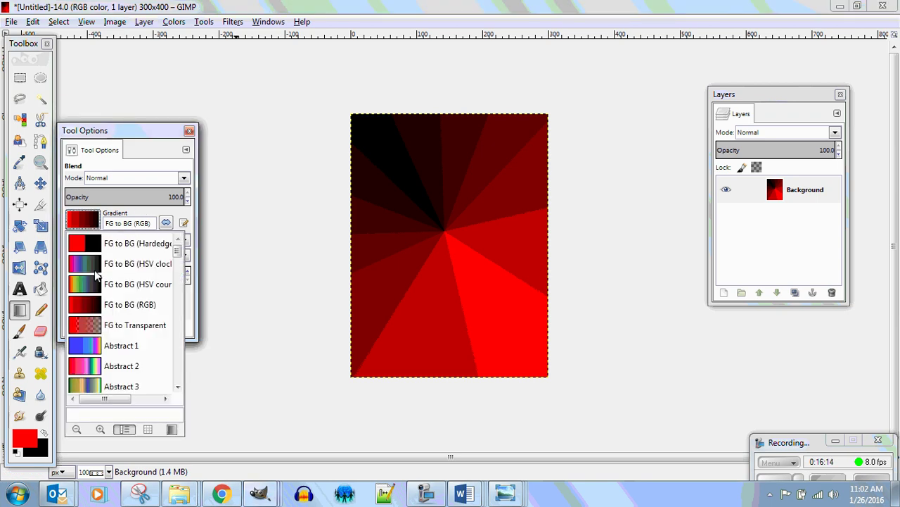
left_click(97, 228)
left_click(92, 239)
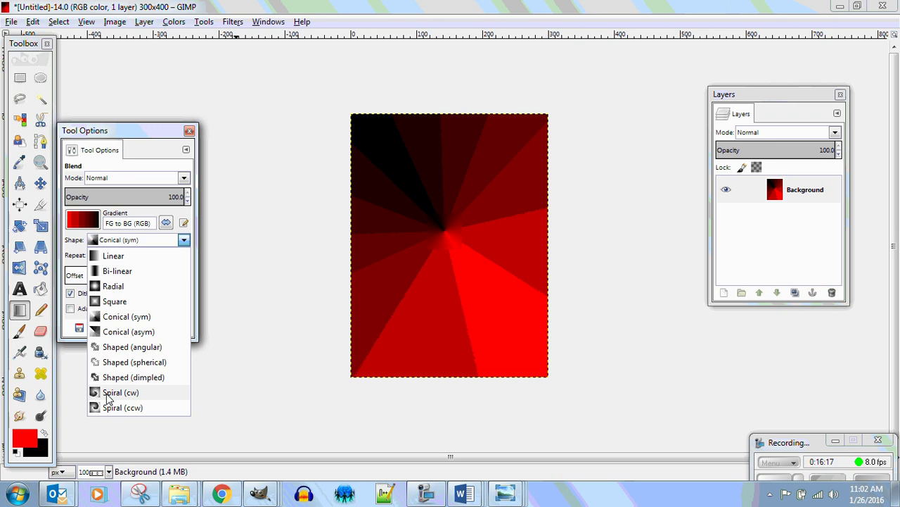
left_click(116, 331)
mouse_move(429, 278)
left_mouse_down()
mouse_move(471, 266)
mouse_move(461, 273)
left_mouse_up()
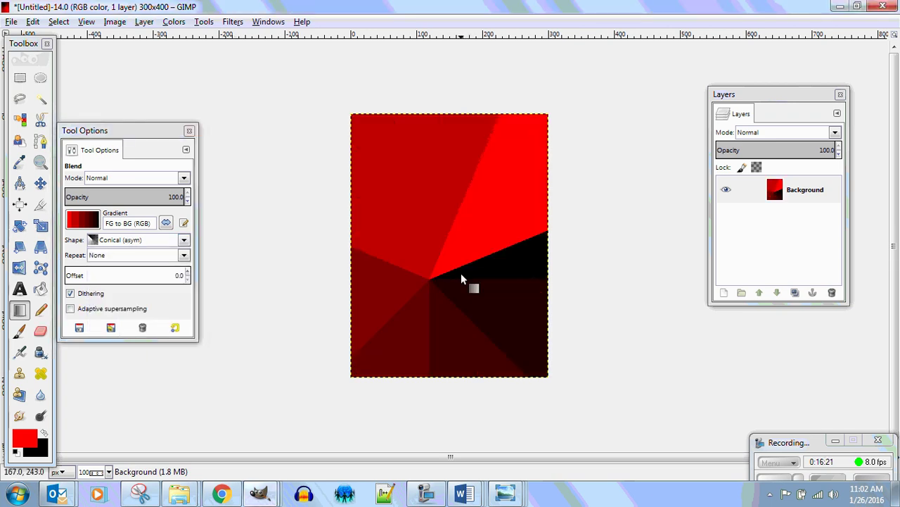
mouse_move(469, 237)
left_mouse_down()
mouse_move(440, 235)
mouse_move(430, 218)
mouse_move(464, 294)
left_mouse_up()
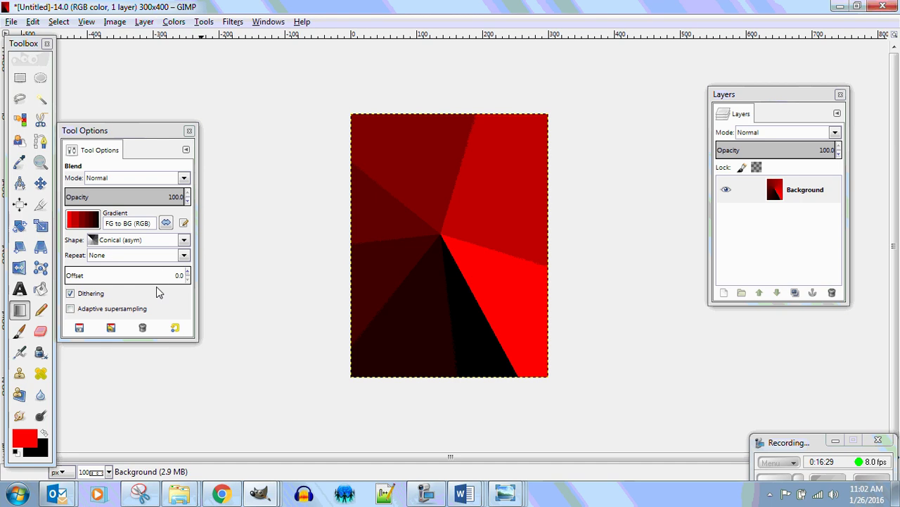
Turn on adaptive supersampling and reapply the Conical (asym) gradient with two upward strokes around the image centre
left_click(71, 309)
left_click_drag(421, 296, 465, 267)
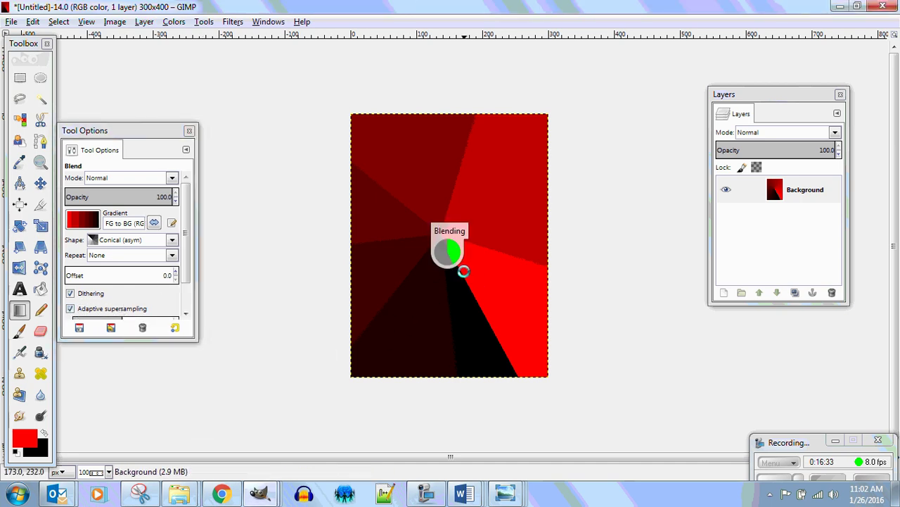
left_click_drag(444, 299, 450, 203)
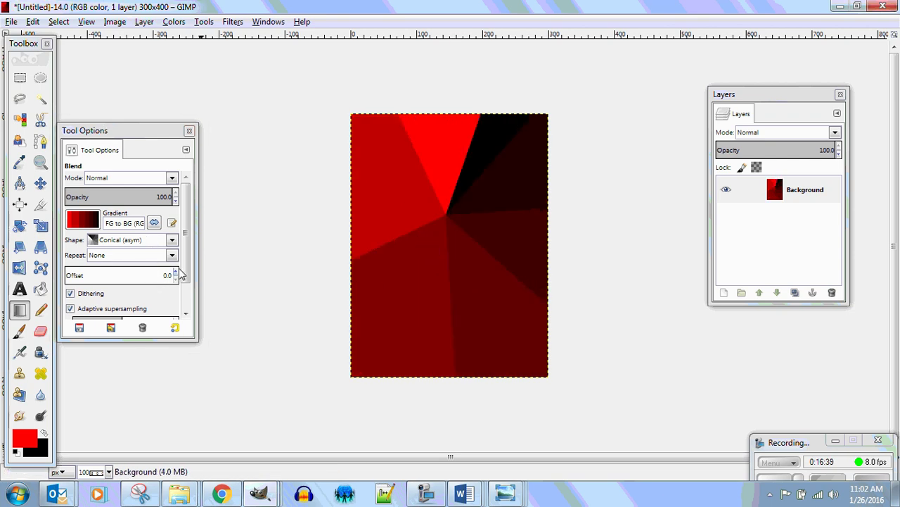
Set the gradient repeat to Sawtooth wave and reapply the Conical (asym) gradient with upward strokes through the image centre
left_click(172, 255)
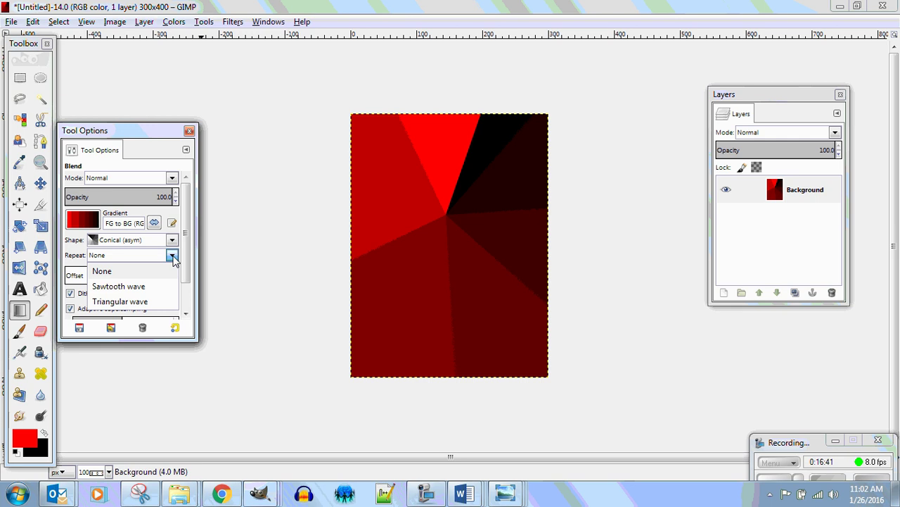
left_click(172, 256)
left_click(172, 256)
left_click(147, 287)
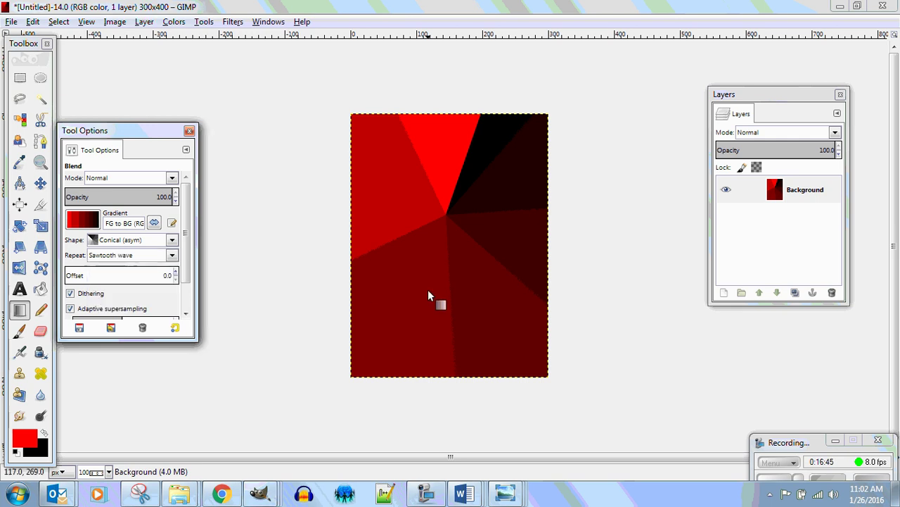
left_click_drag(439, 265, 448, 191)
left_click_drag(448, 246, 448, 205)
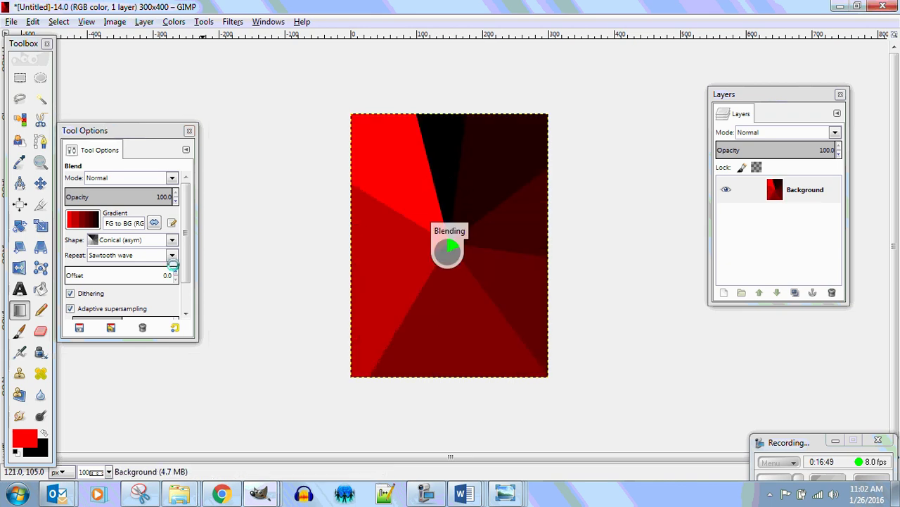
Change the gradient shape to Spiral (ccw) and apply it from the image centre, finishing with a short diagonal stroke for tight coils
left_click(114, 236)
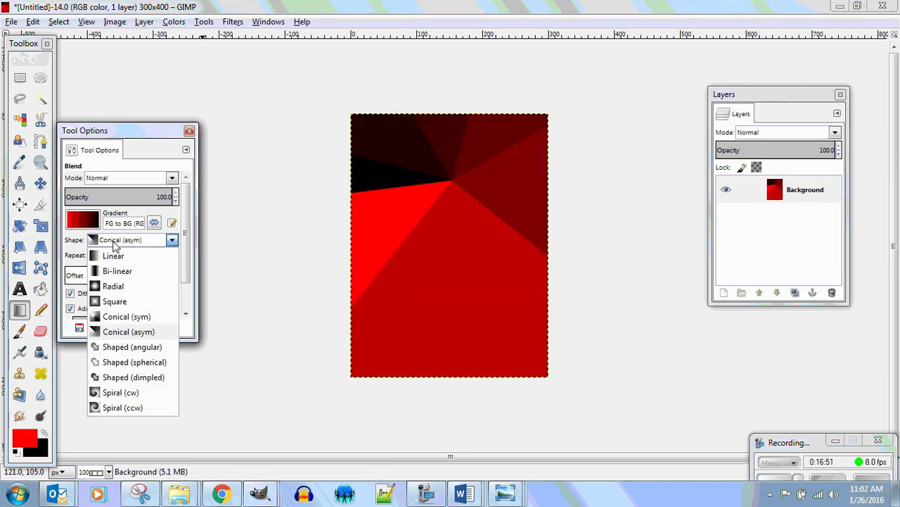
left_click(459, 371)
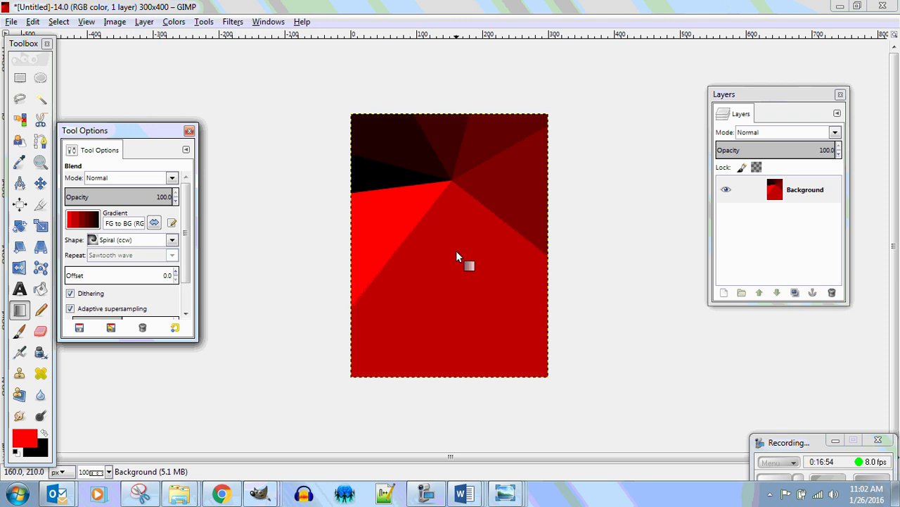
left_click_drag(456, 251, 481, 323)
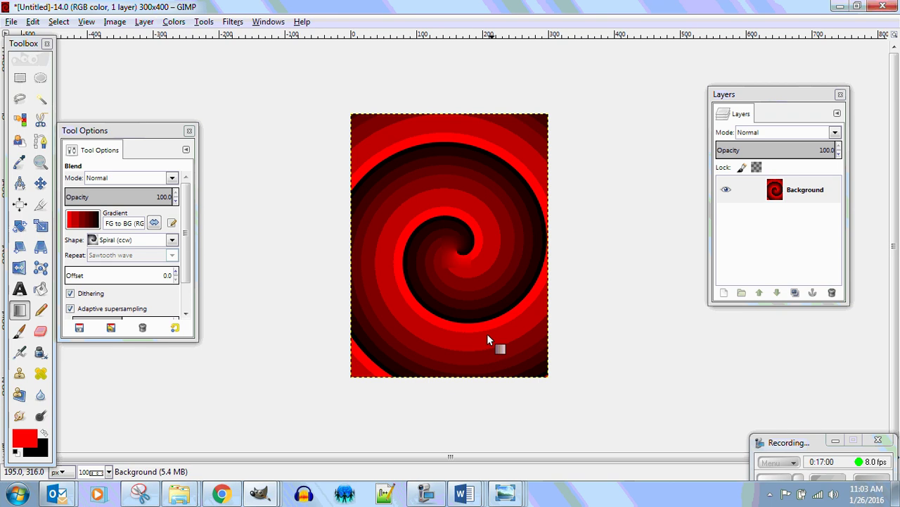
left_click_drag(446, 253, 461, 276)
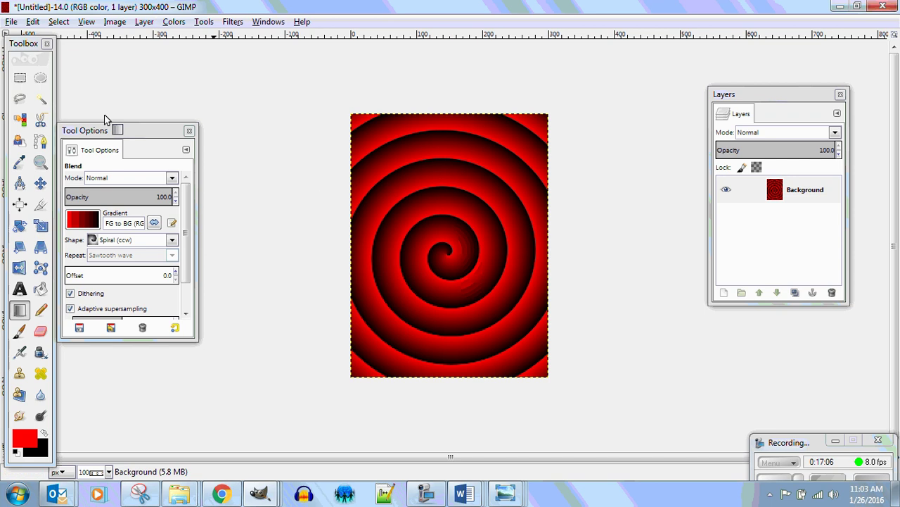
Export the spiral image as background2.jpg into the Count Me In Tribe Tix 1.1.3 folder, keeping the default JPEG options
left_click(14, 22)
mouse_move(31, 22)
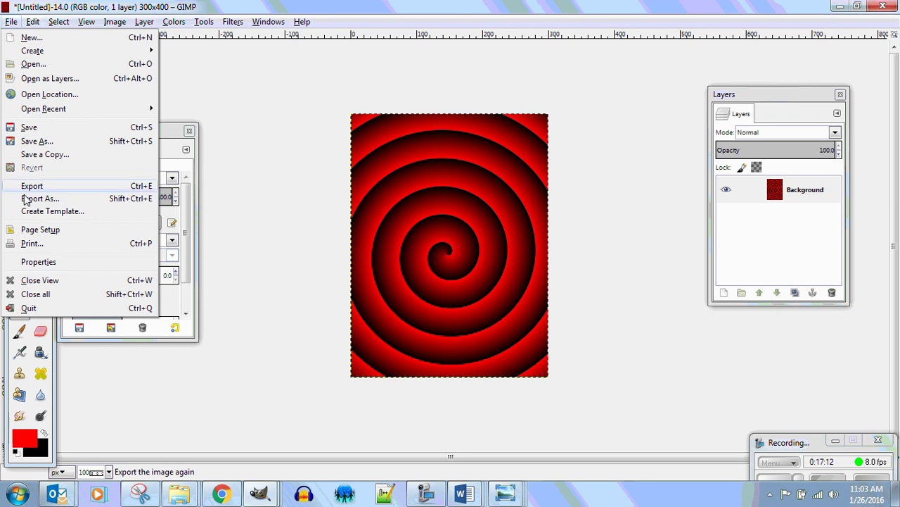
left_click(42, 201)
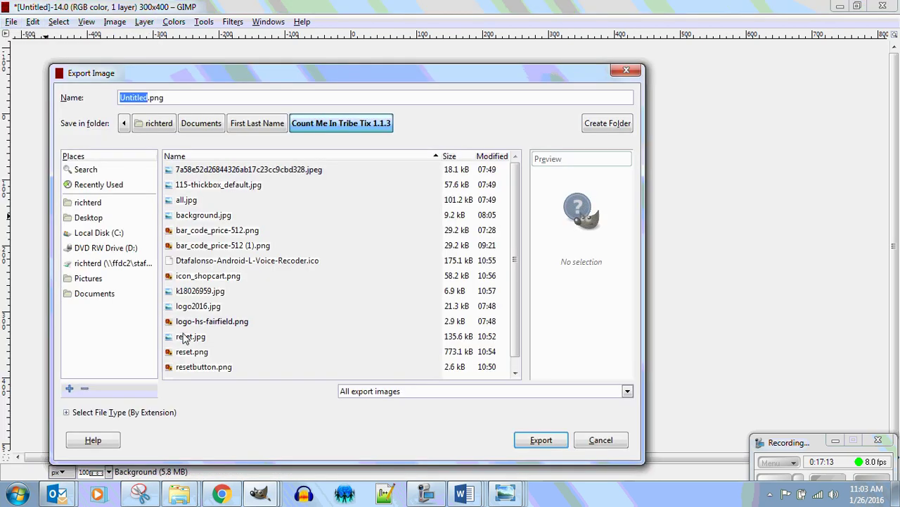
left_click(169, 98)
left_click_drag(173, 97, 115, 98)
type("back")
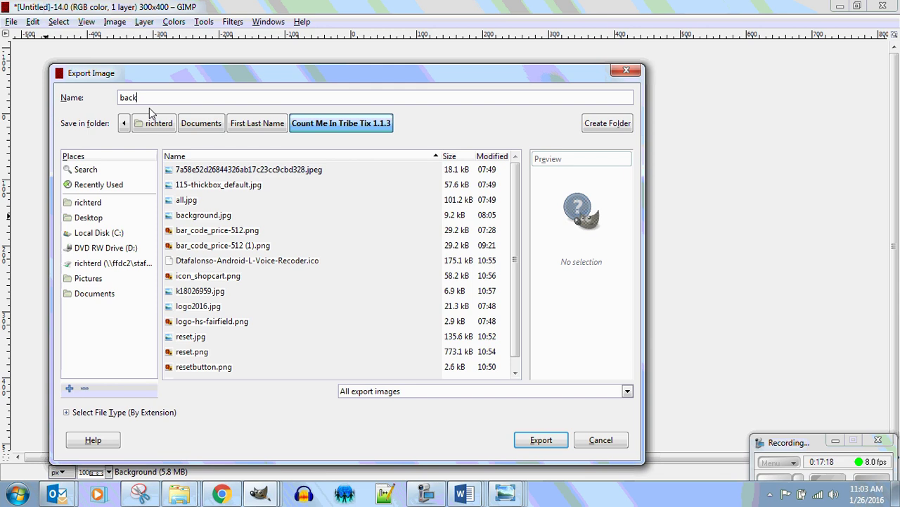
type("gr")
key("BackSpace")
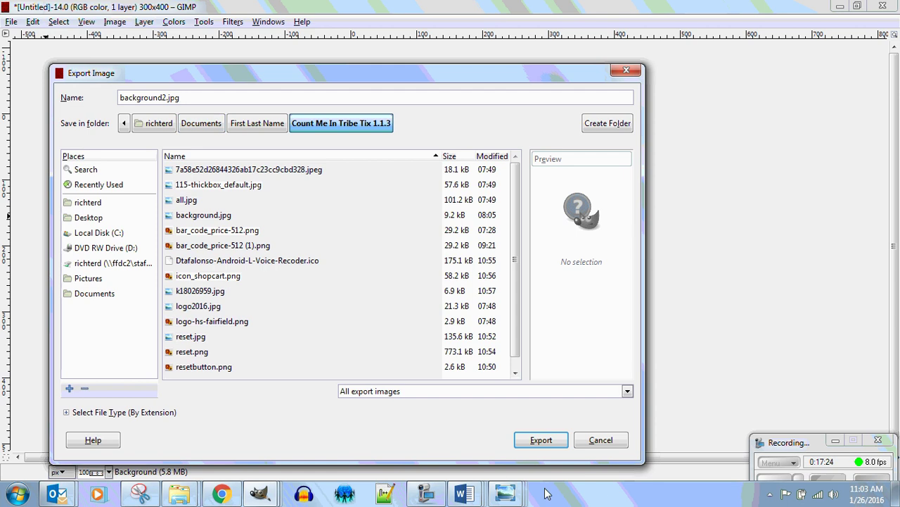
left_click(540, 439)
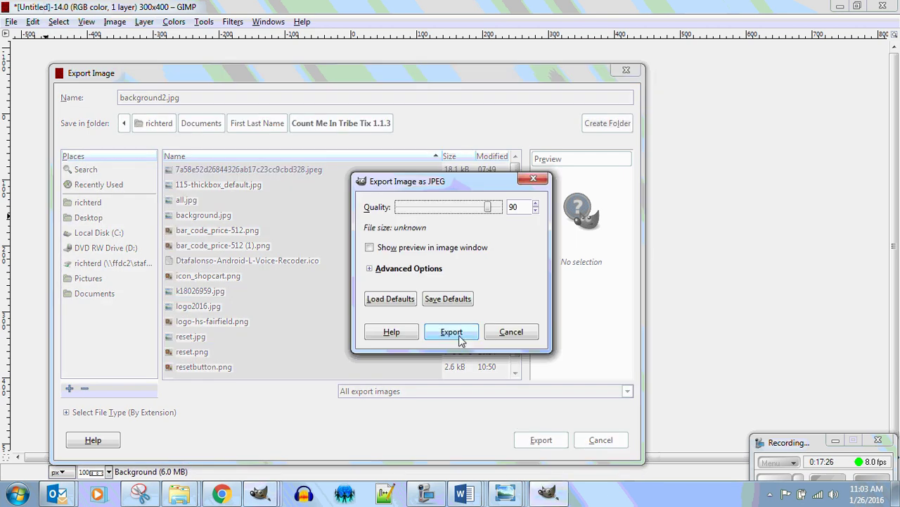
left_click(458, 335)
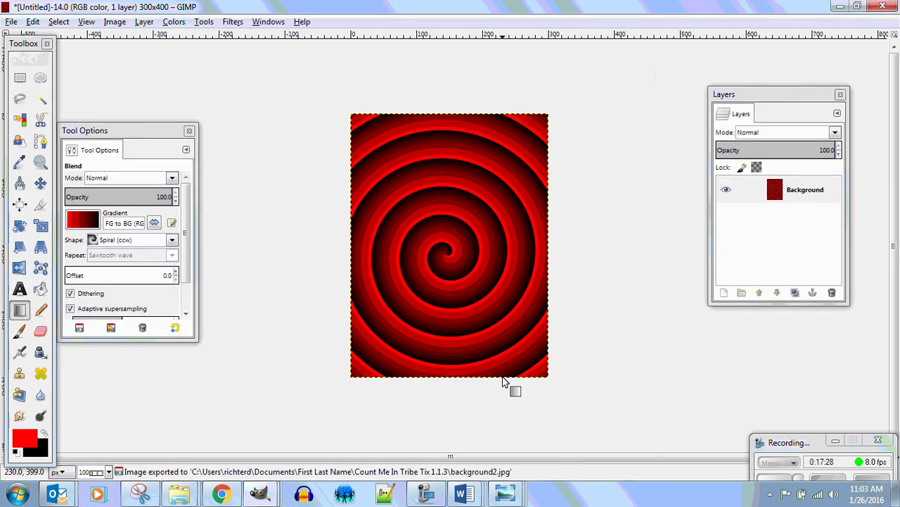
Switch to App Inventor in Chrome and upload background2.jpg as the BackgroundImage of Screen1
left_click(221, 494)
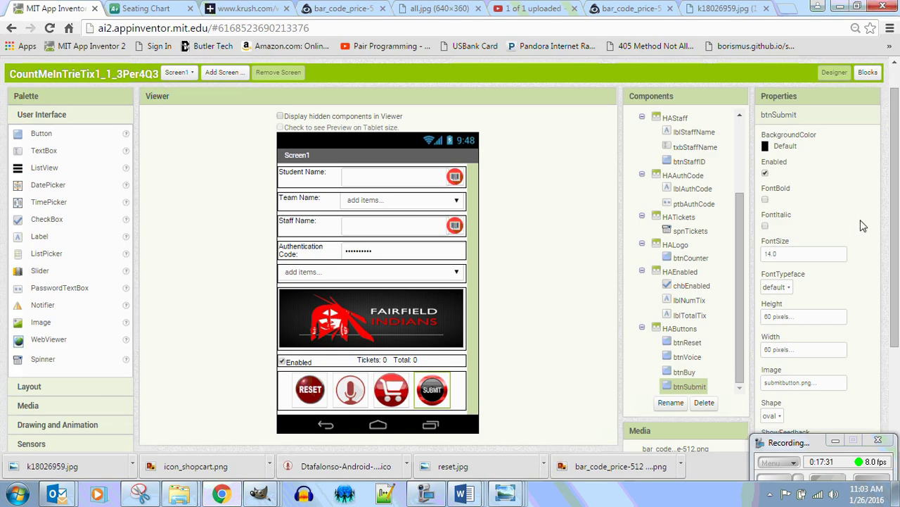
scroll(864, 226, "up", 1)
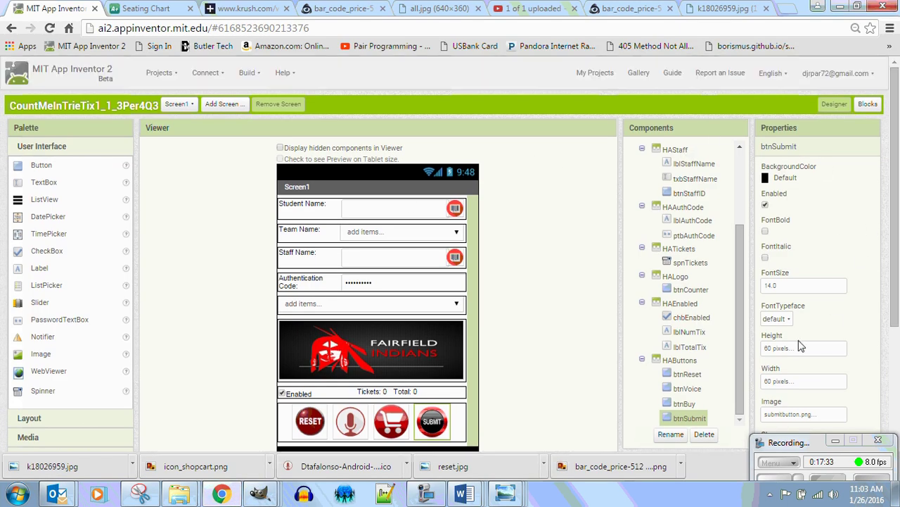
scroll(739, 351, "up", 3)
left_click(667, 151)
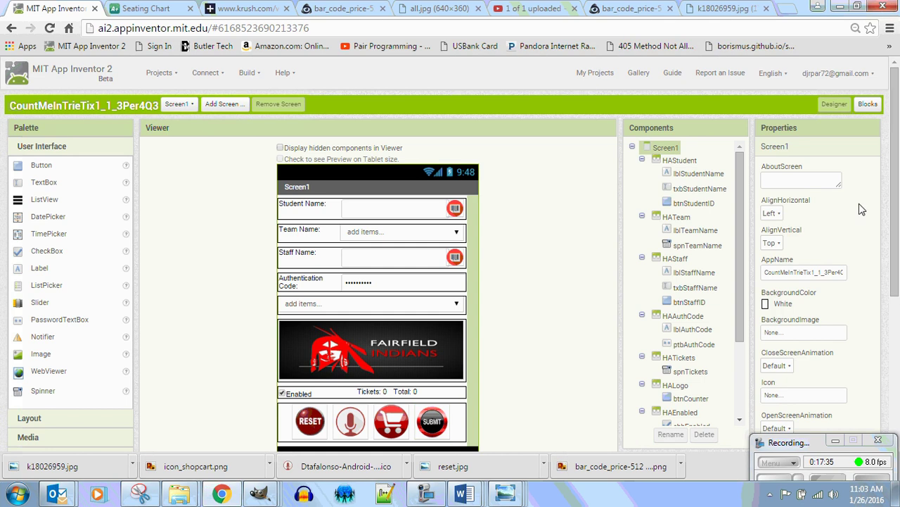
scroll(896, 242, "down", 2)
left_click(791, 253)
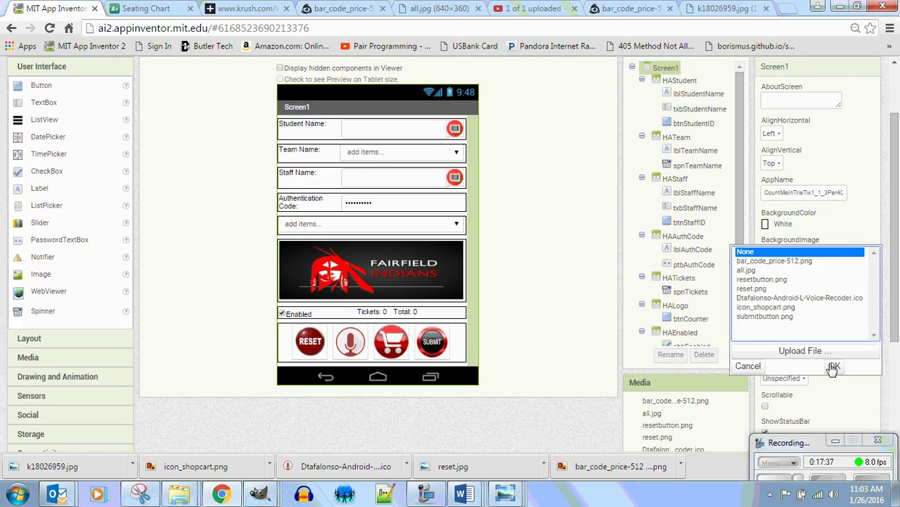
left_click(799, 351)
left_click(330, 185)
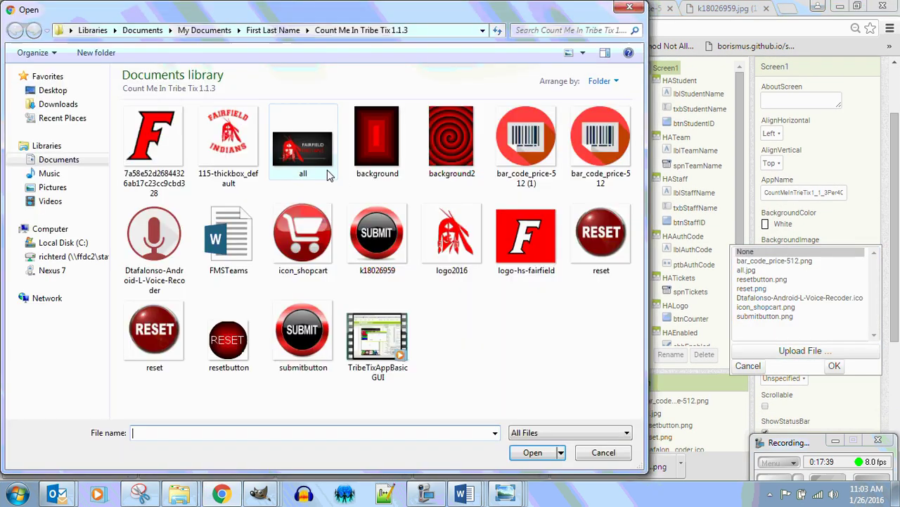
left_click(452, 144)
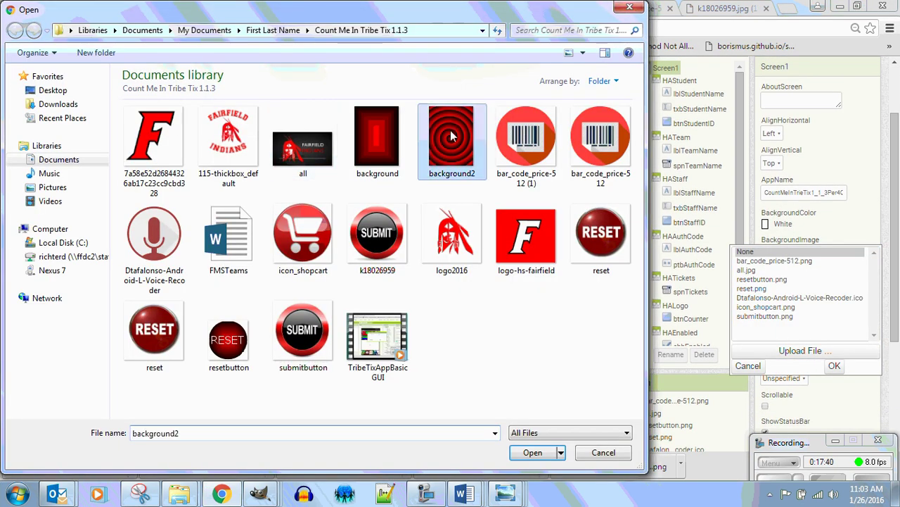
left_click(529, 452)
left_click(430, 215)
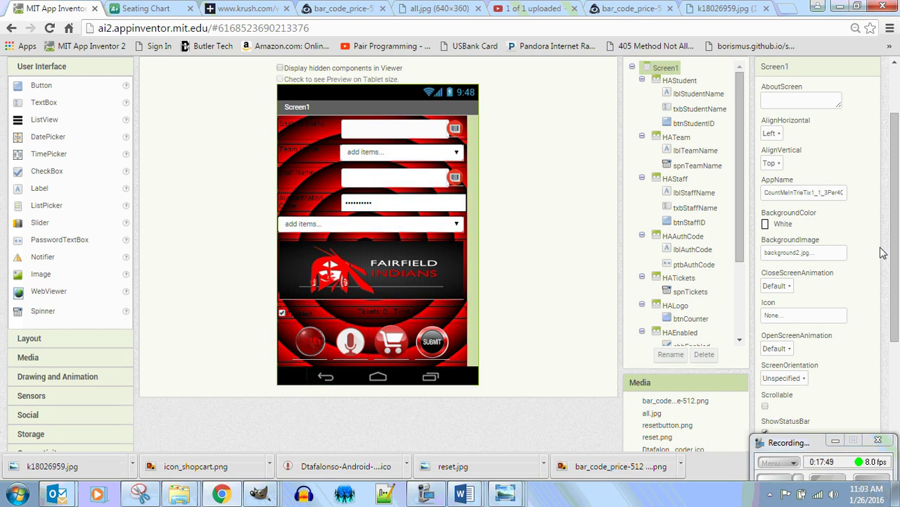
Upload background.jpg from the Count Me In Tribe Tix 1.1.3 folder as the BackgroundImage of Screen1
left_click(835, 255)
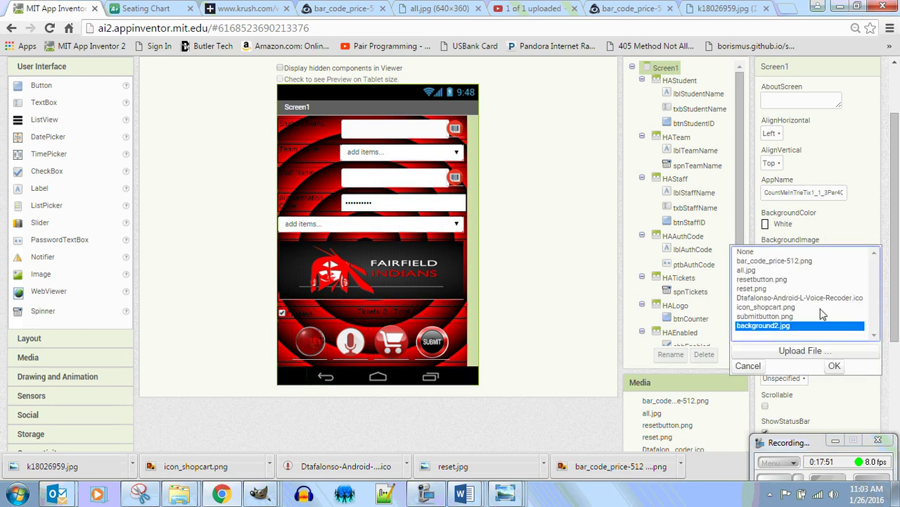
left_click(805, 351)
left_click(372, 188)
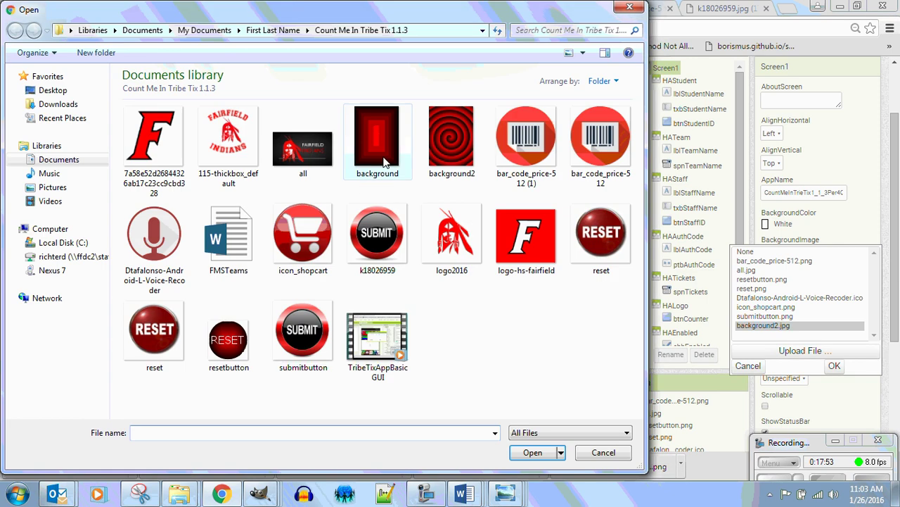
left_click(377, 140)
left_click(529, 452)
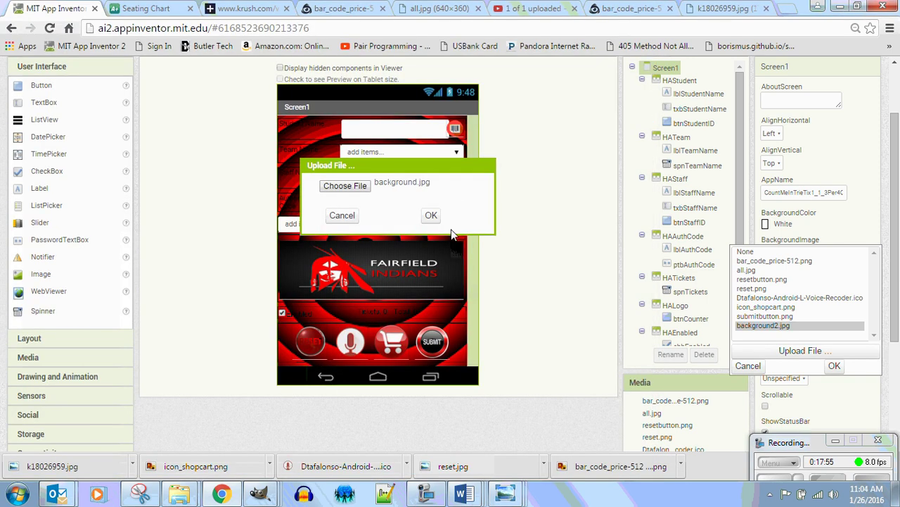
left_click(434, 217)
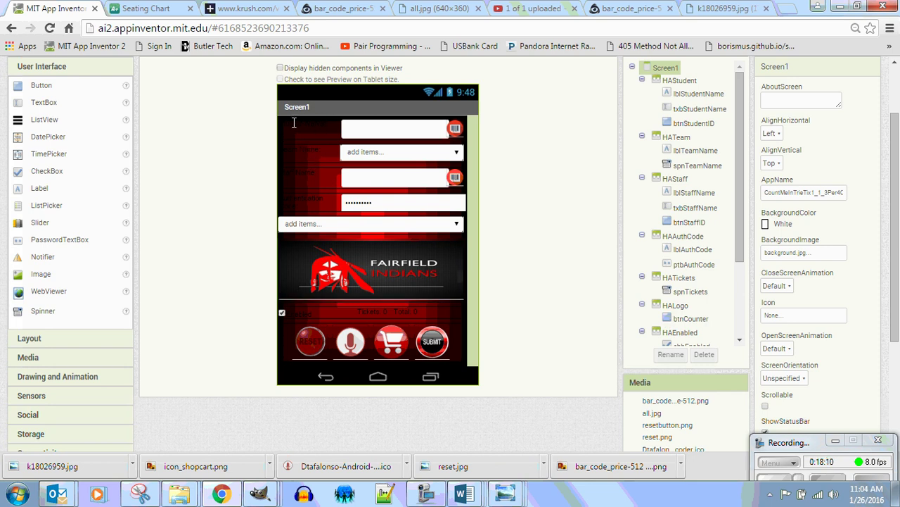
Set the text color of the Student Name label (lblStudentName) to White
left_click(697, 94)
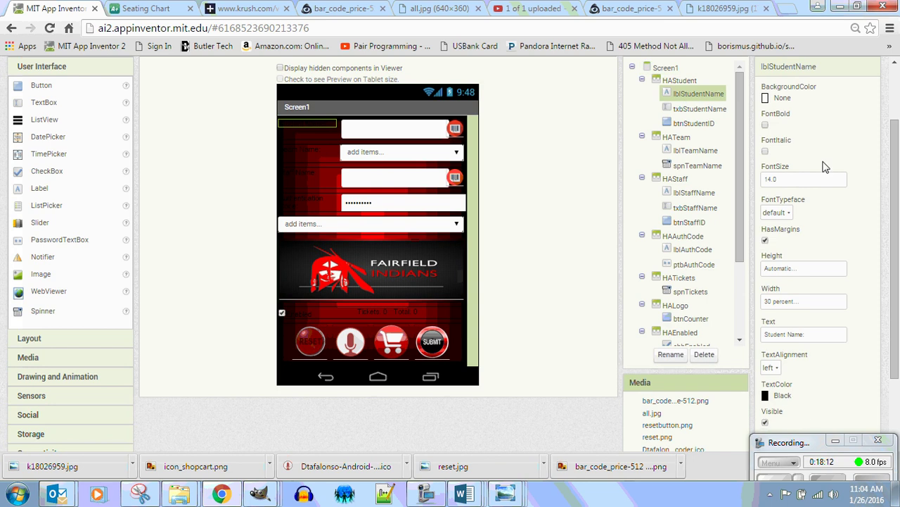
scroll(878, 364, "down", 1)
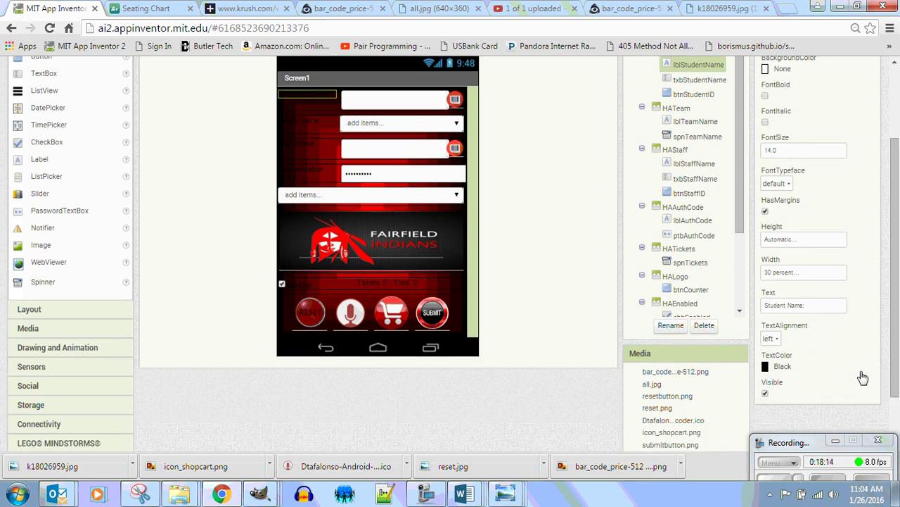
left_click(770, 373)
scroll(771, 383, "down", 2)
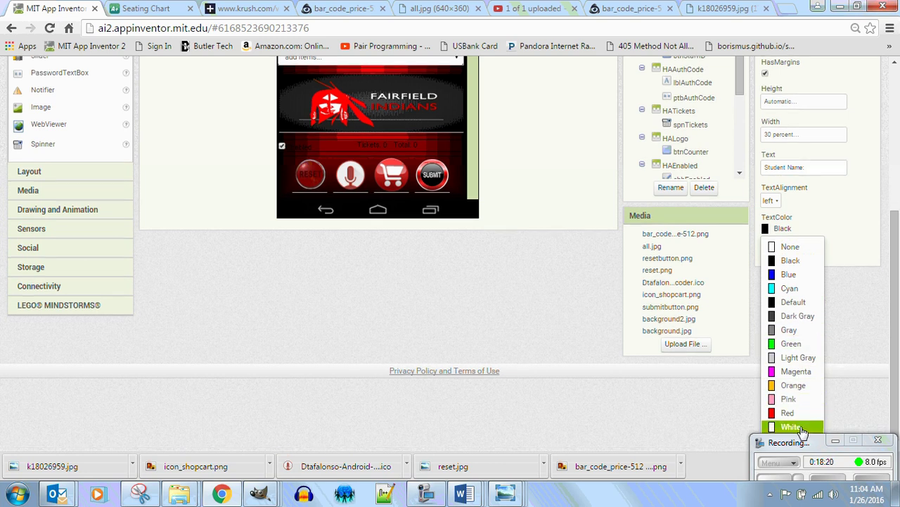
left_click(791, 427)
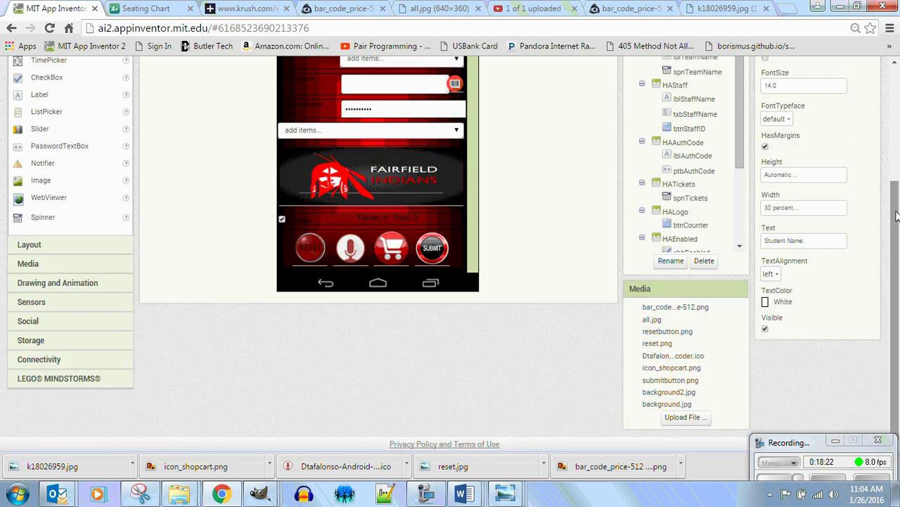
Change the text color of the Team Name label (lblTeamName) to White
scroll(336, 127, "up", 2)
left_click(303, 153)
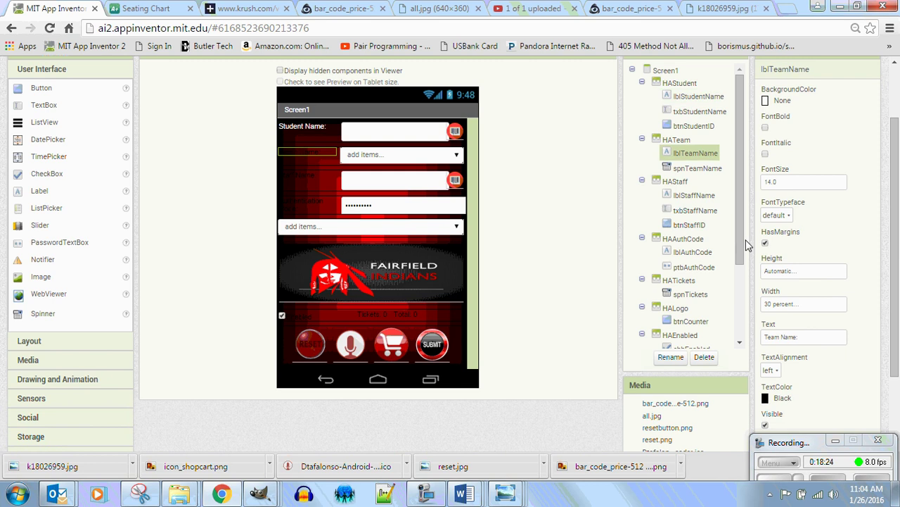
scroll(899, 389, "down", 2)
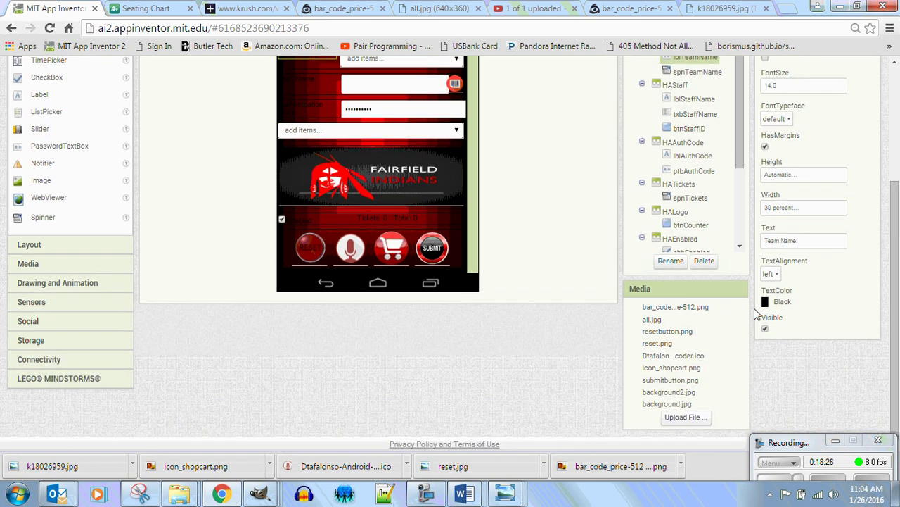
left_click(783, 303)
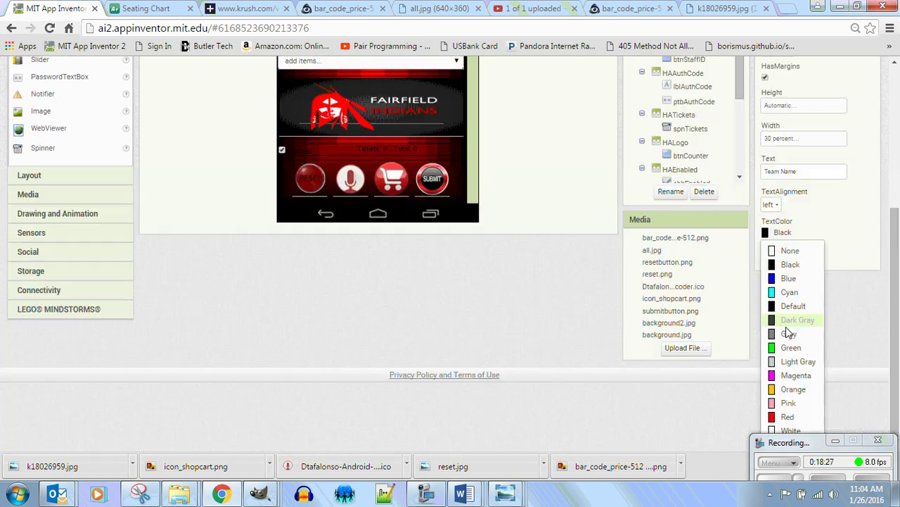
left_click(787, 430)
Make the text of the Staff Name and Authentication Code labels White
left_click(308, 82)
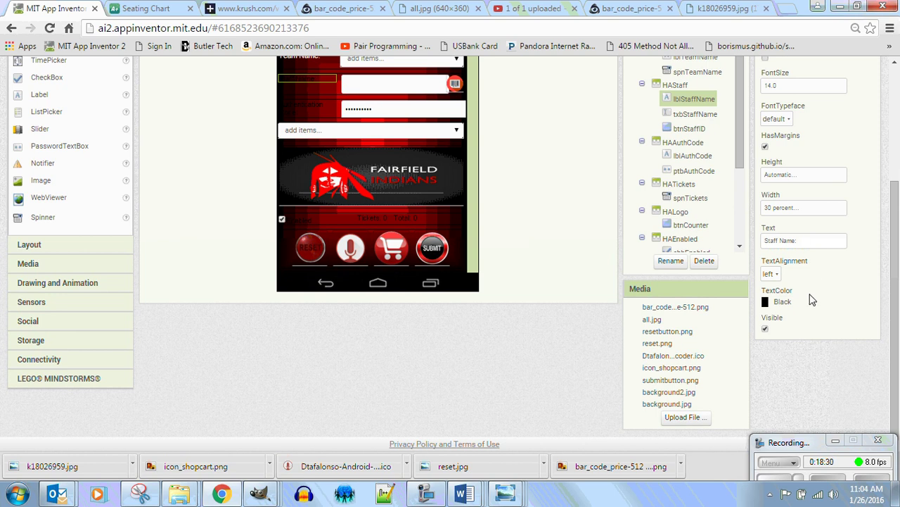
left_click(768, 302)
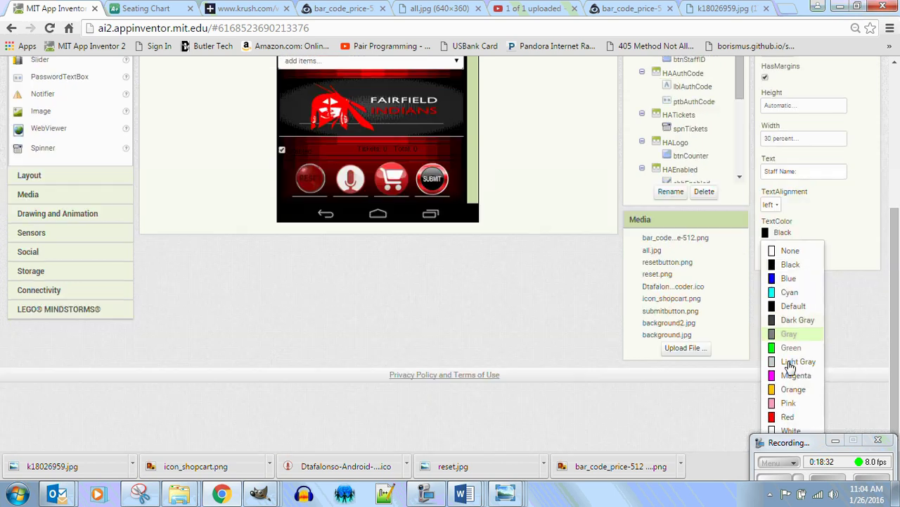
left_click(785, 430)
left_click(325, 107)
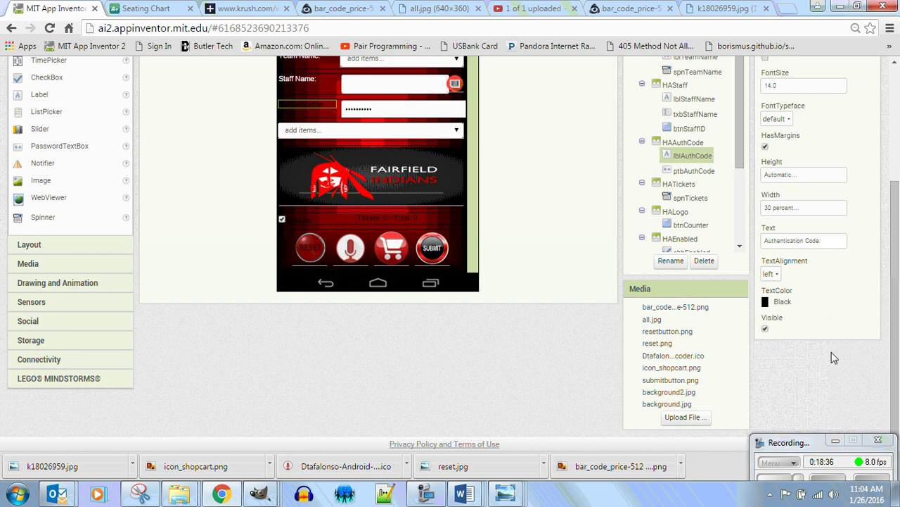
left_click(784, 302)
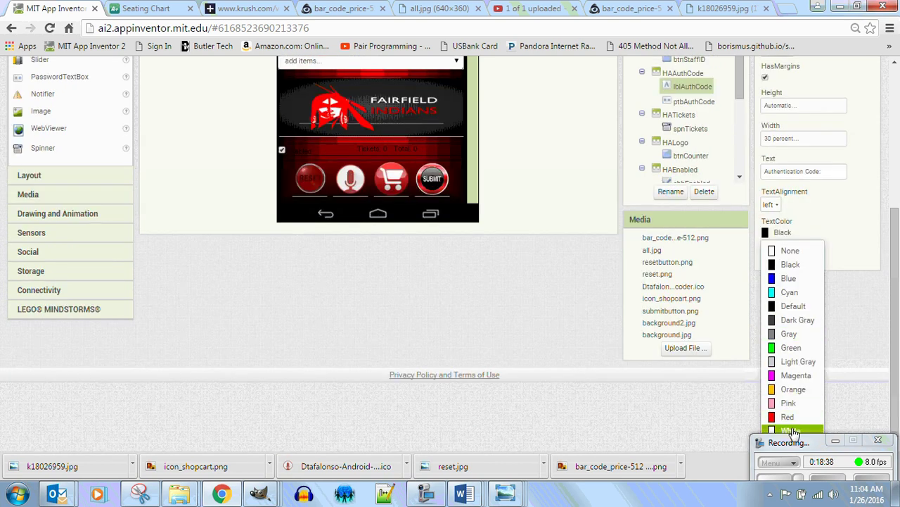
left_click(792, 431)
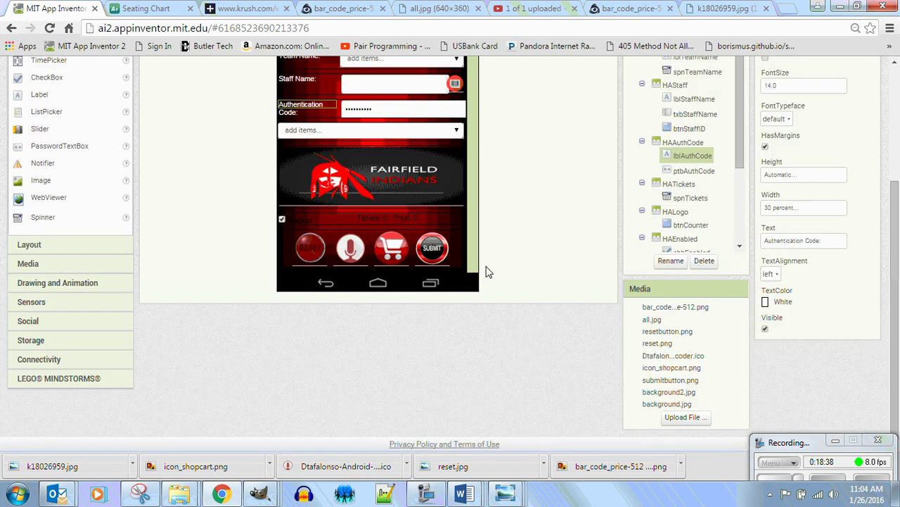
Set the text color of the Enabled checkbox below the logo to White
left_click(305, 218)
left_click(784, 299)
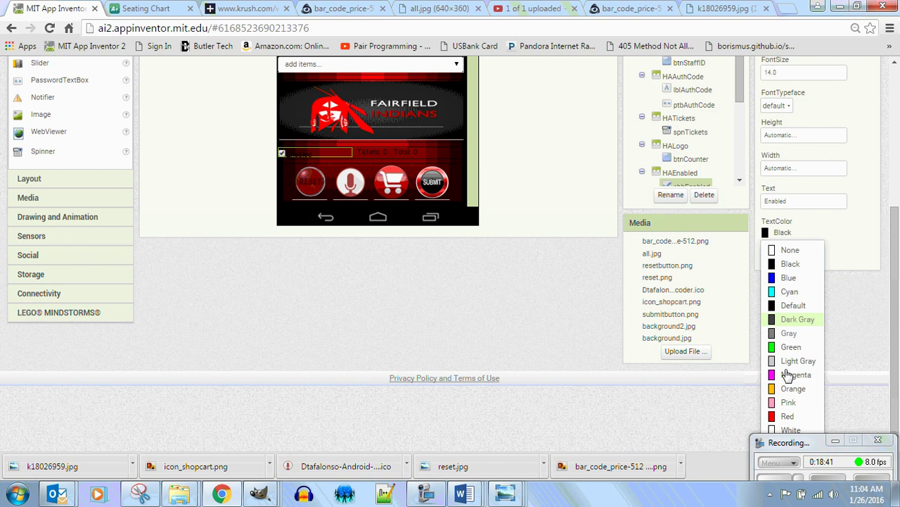
left_click(785, 429)
Set the text color of the Tickets and Total labels beside the Enabled checkbox to White
left_click(375, 219)
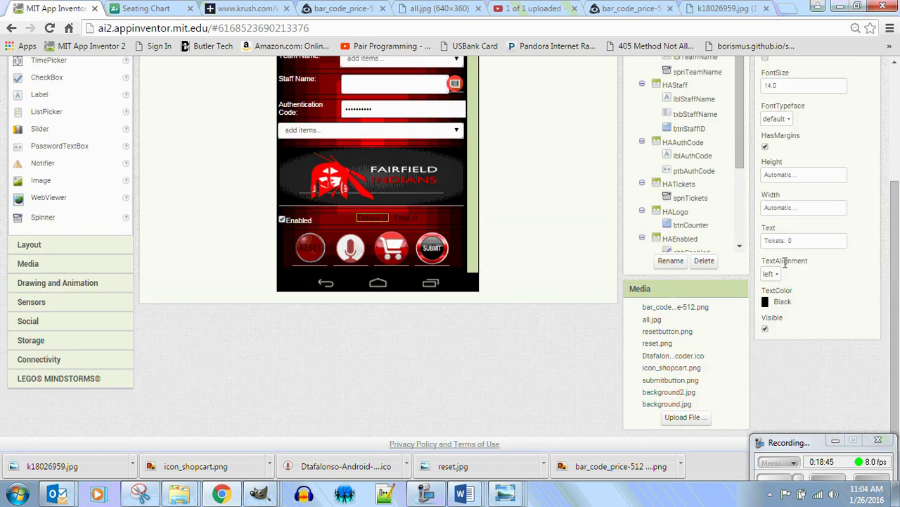
left_click(780, 301)
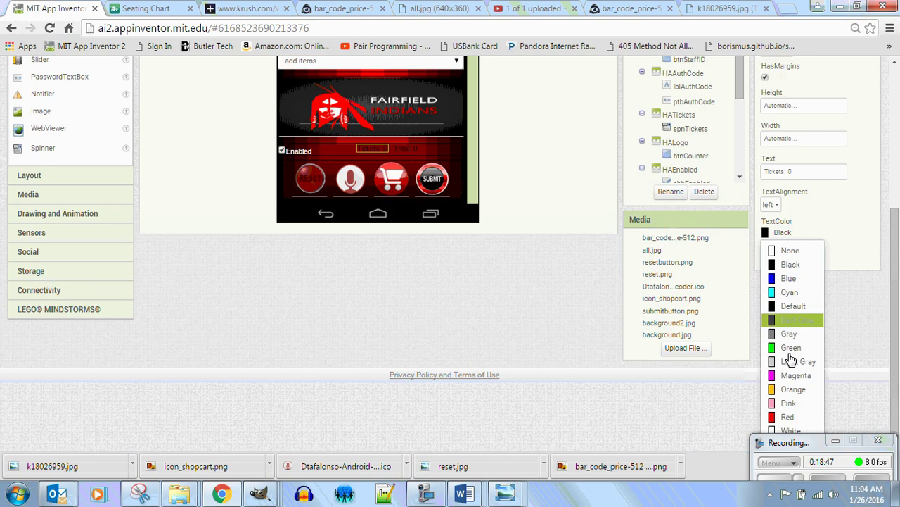
left_click(786, 430)
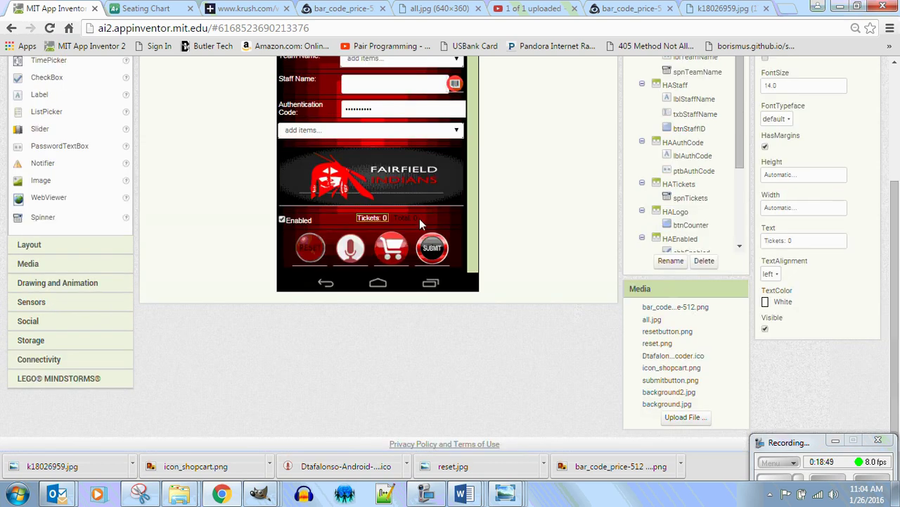
left_click(417, 218)
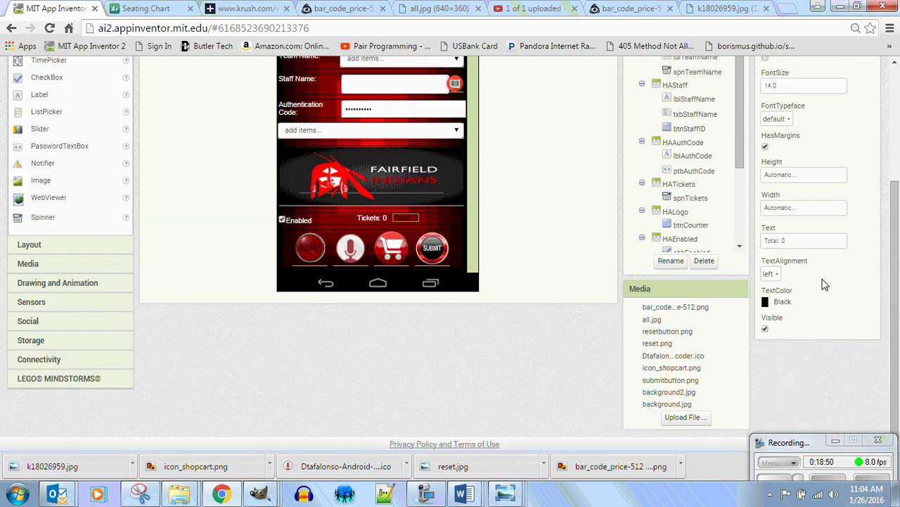
left_click(787, 303)
left_click(786, 430)
left_click_drag(894, 344, 897, 235)
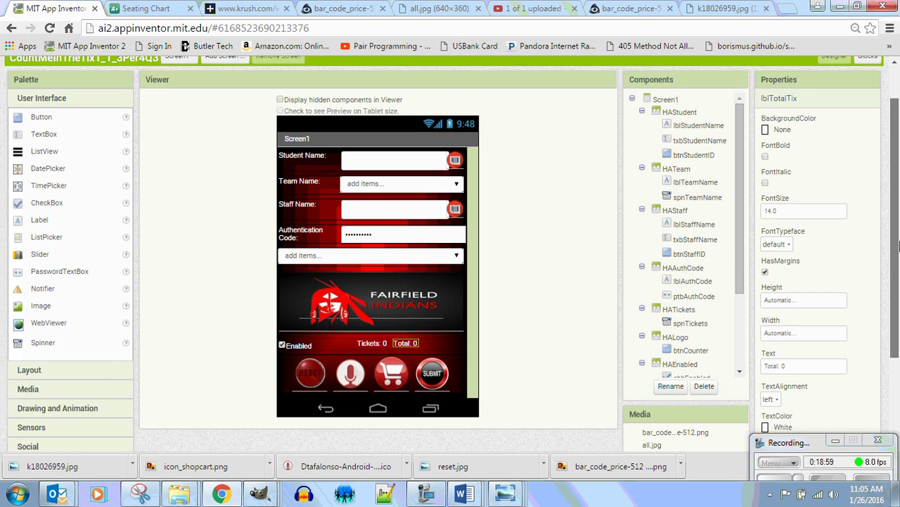
left_click_drag(802, 442, 647, 296)
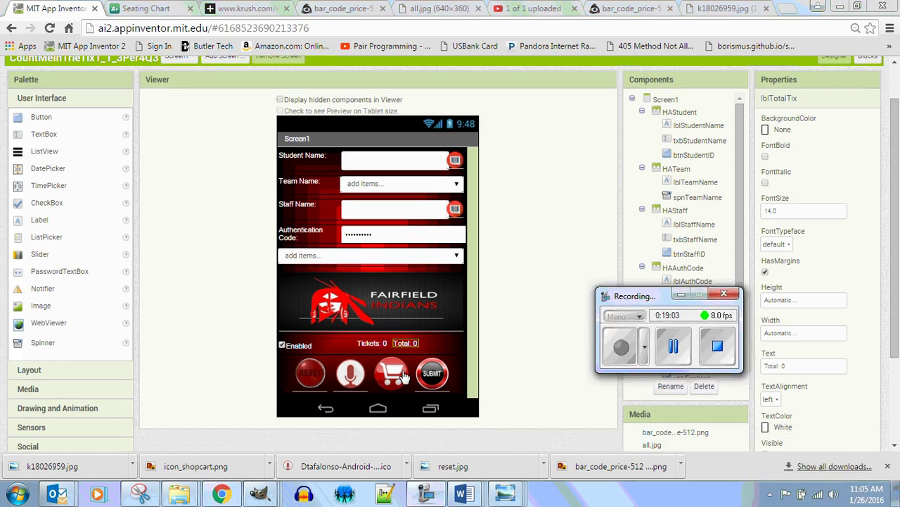